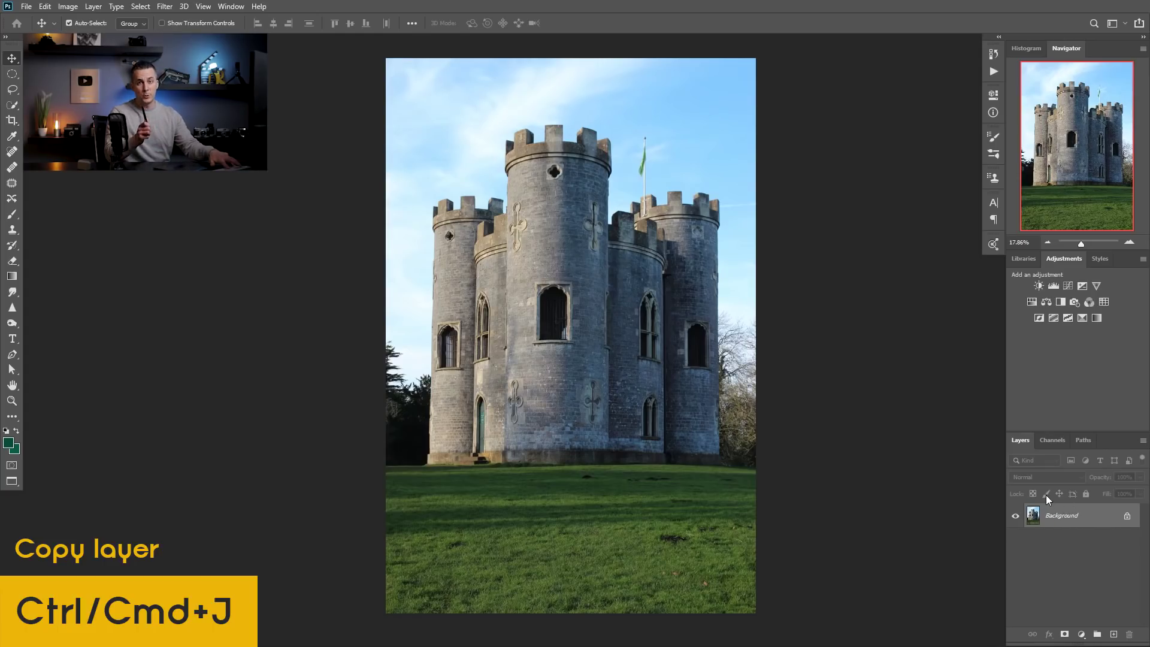
Duplicate the castle background to Layer 1, then preview Camera Raw exposure, shadows and temperature and cancel.
key(ctrl+j)
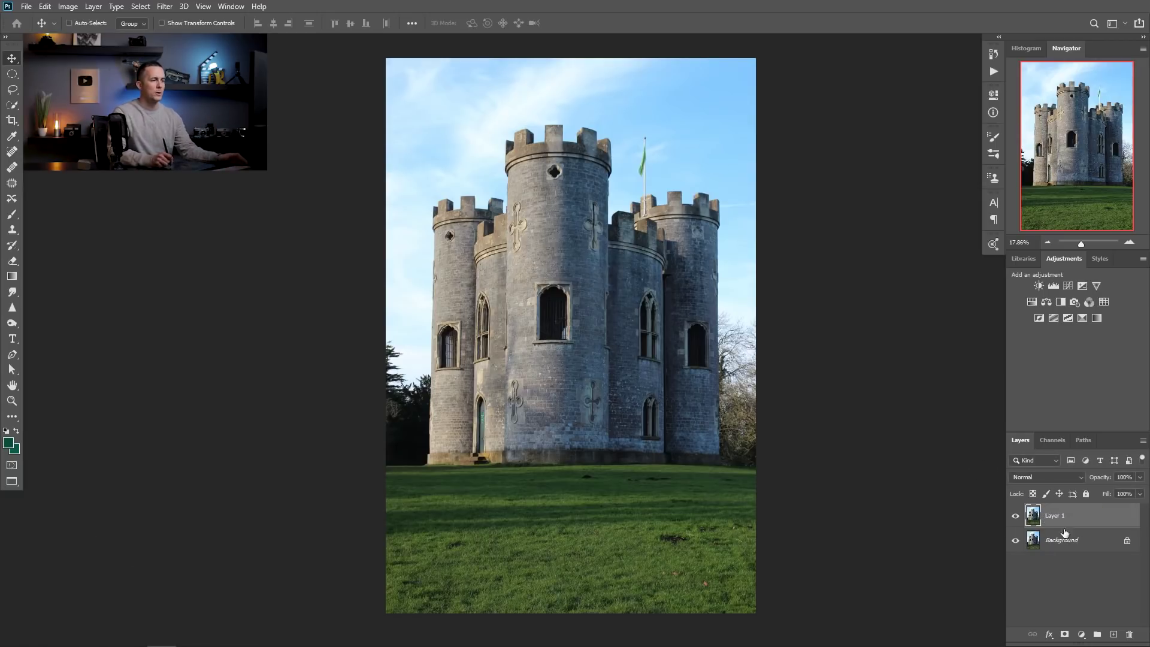
click(166, 7)
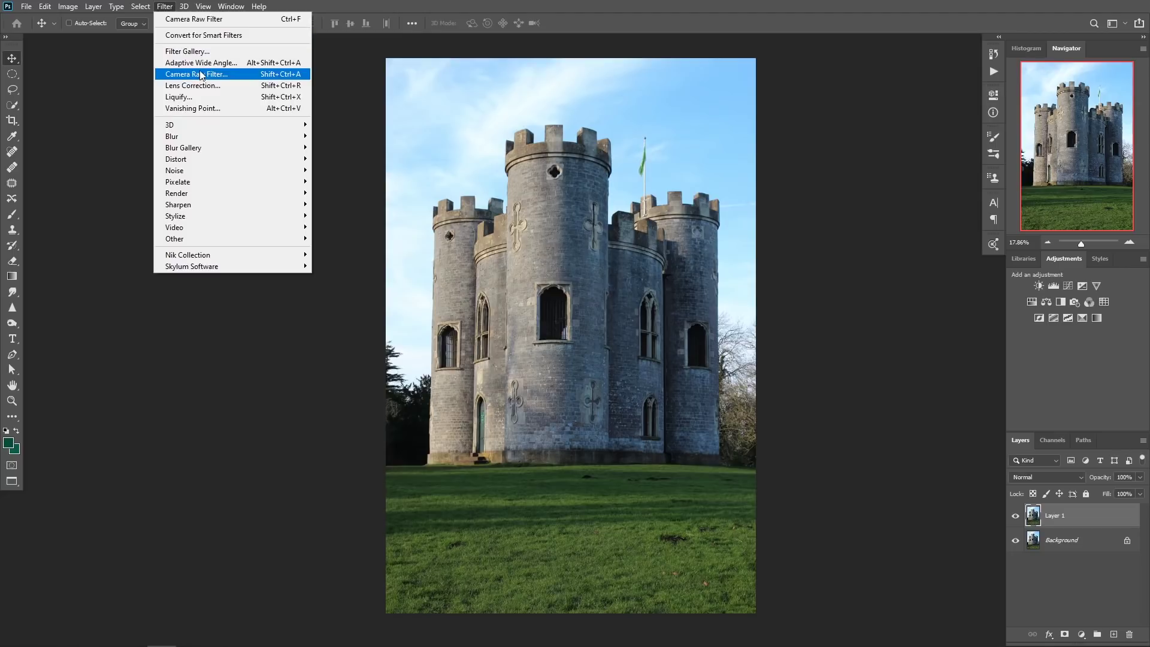
click(201, 74)
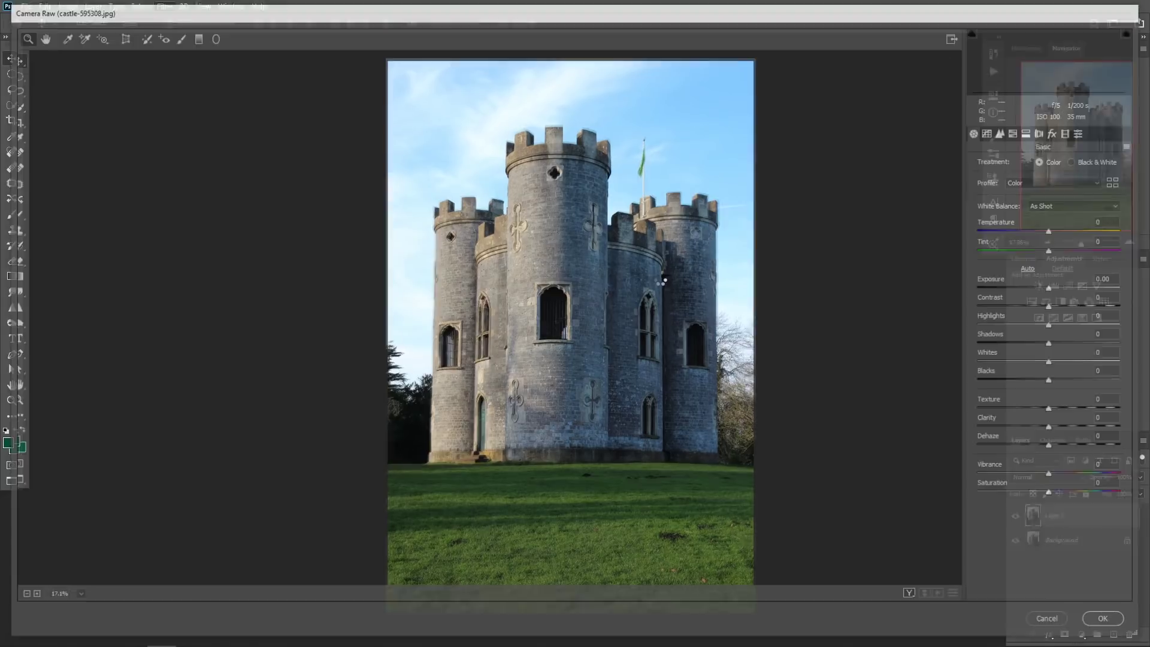
drag(1054, 288, 1023, 288)
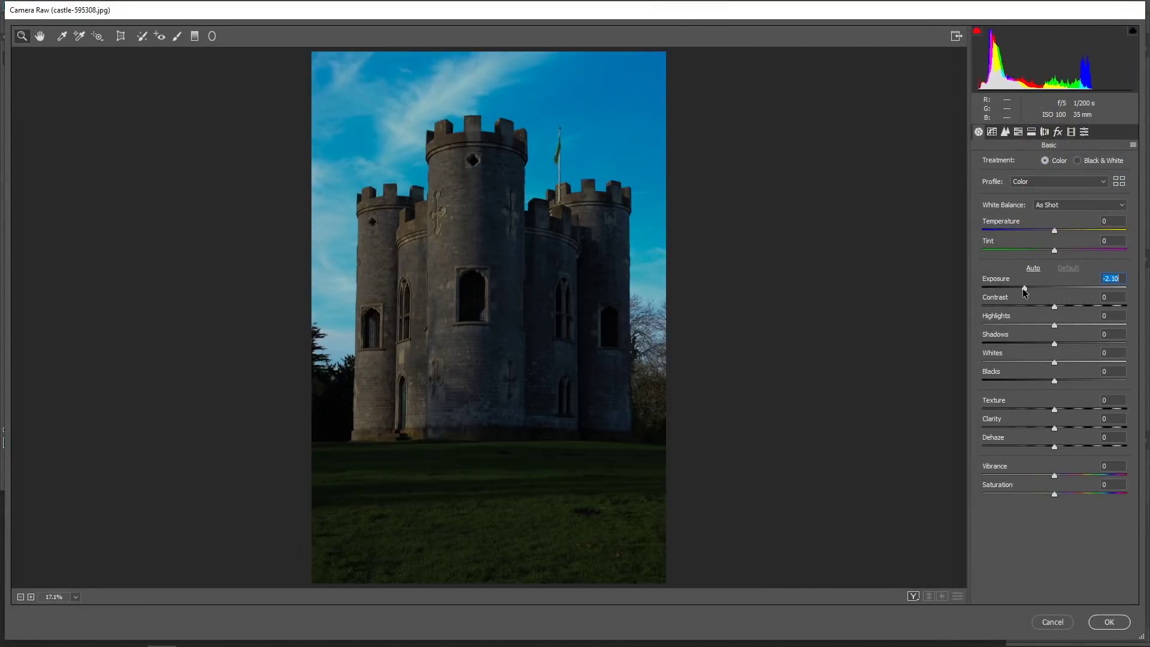
drag(1054, 343, 1075, 343)
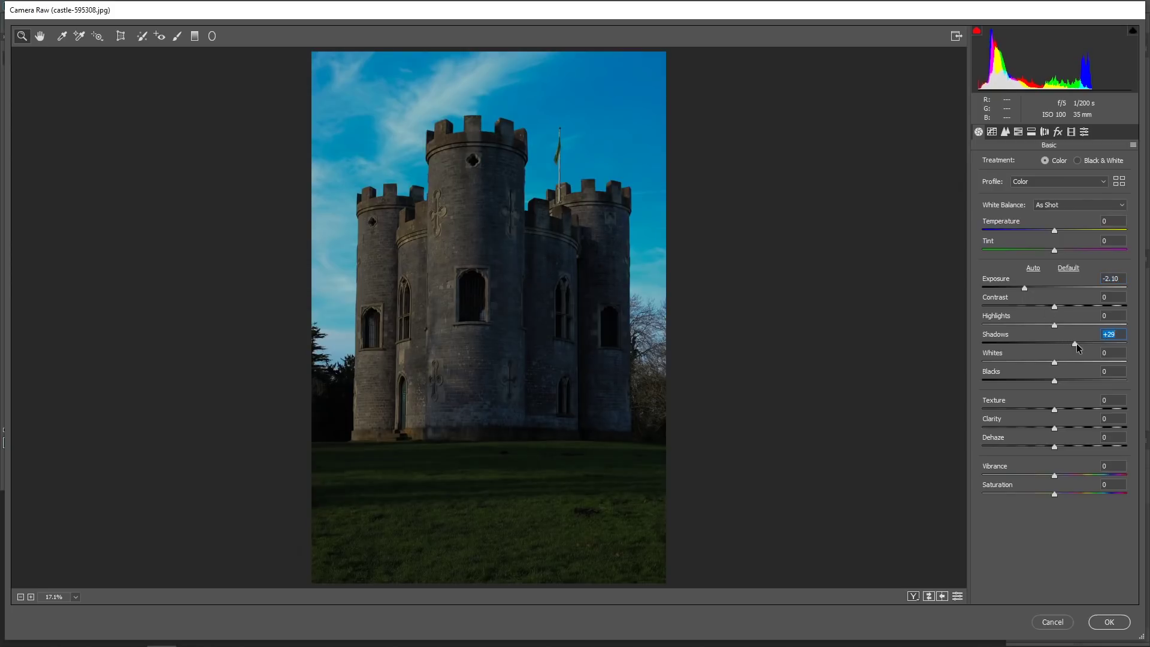
mouse_move(1054, 231)
mouse_down()
mouse_move(1036, 231)
mouse_move(1049, 249)
mouse_up()
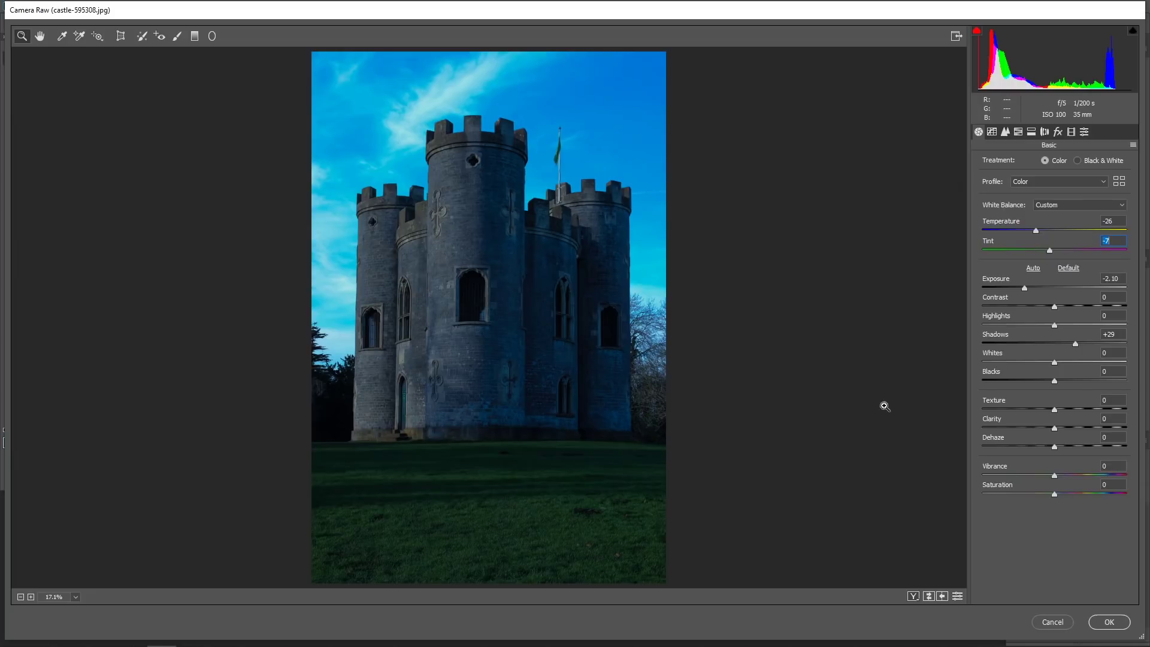
click(1061, 620)
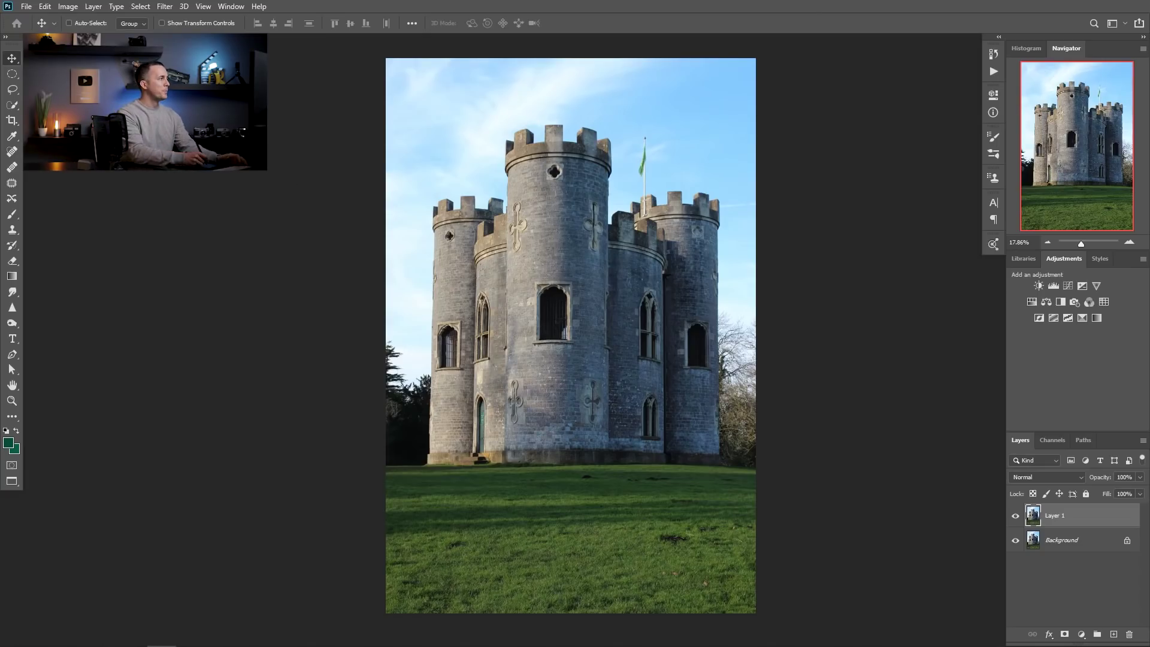
Launch Luminar 4 from the Skylum Software filters on the copied castle layer.
click(164, 7)
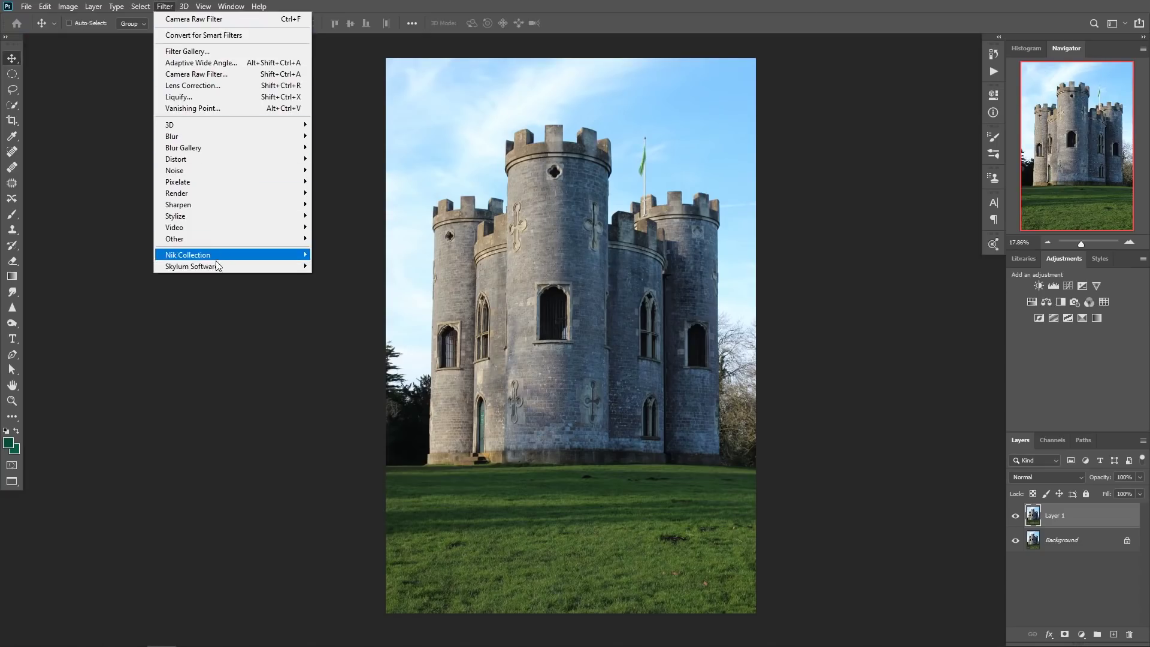
mouse_move(192, 271)
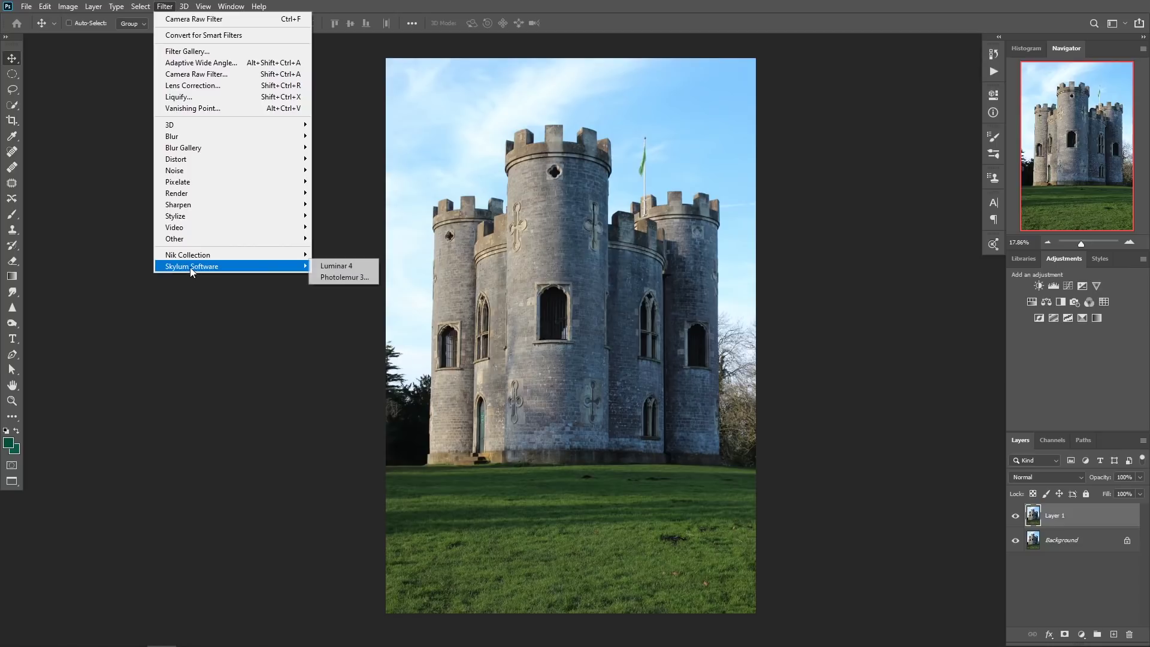
click(342, 265)
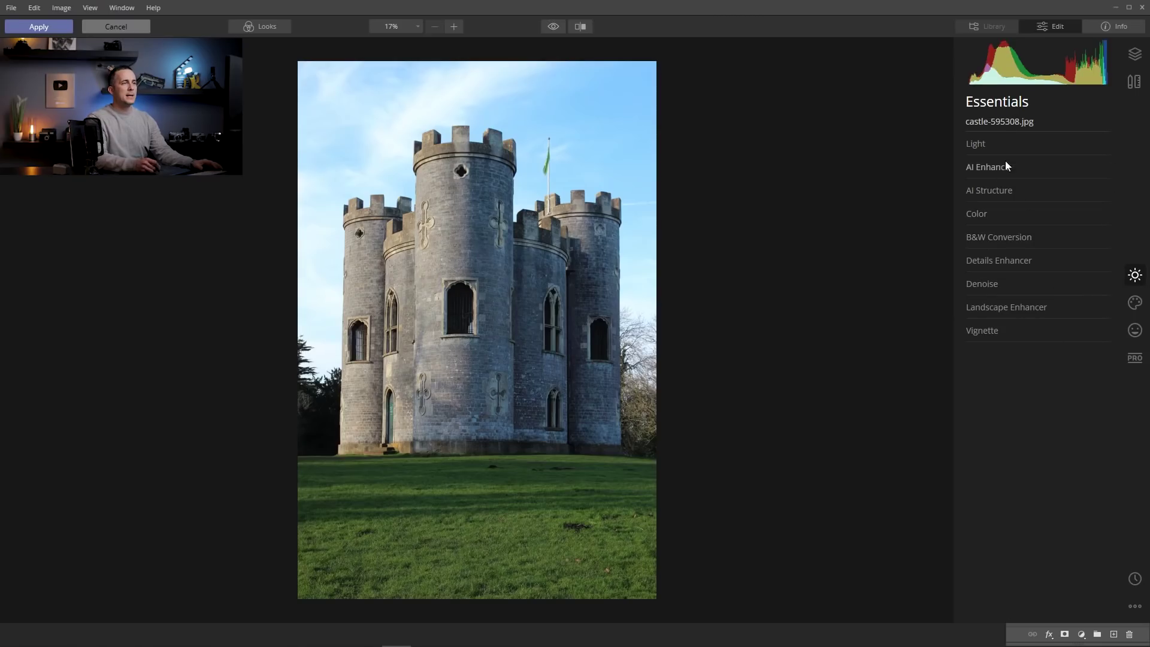
In AI Sky Replacement, try Blue Sky 1, Dramatic Sky 2 and Starry Night 1, then settle on Night sky.
click(1136, 305)
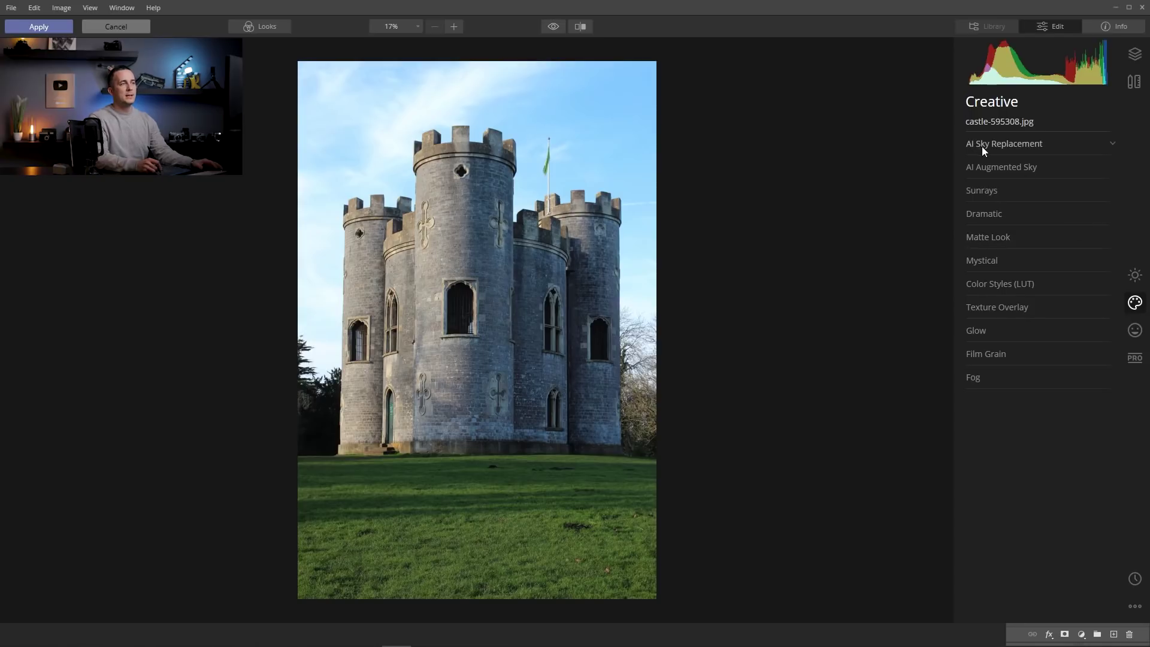
click(1033, 145)
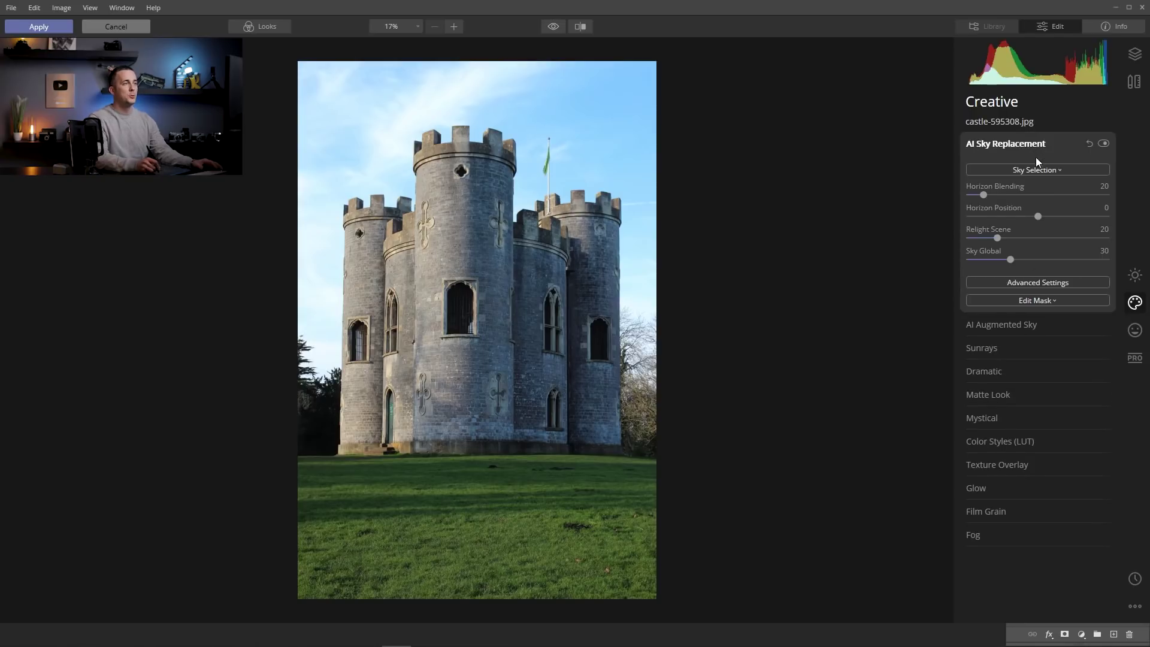
click(1052, 171)
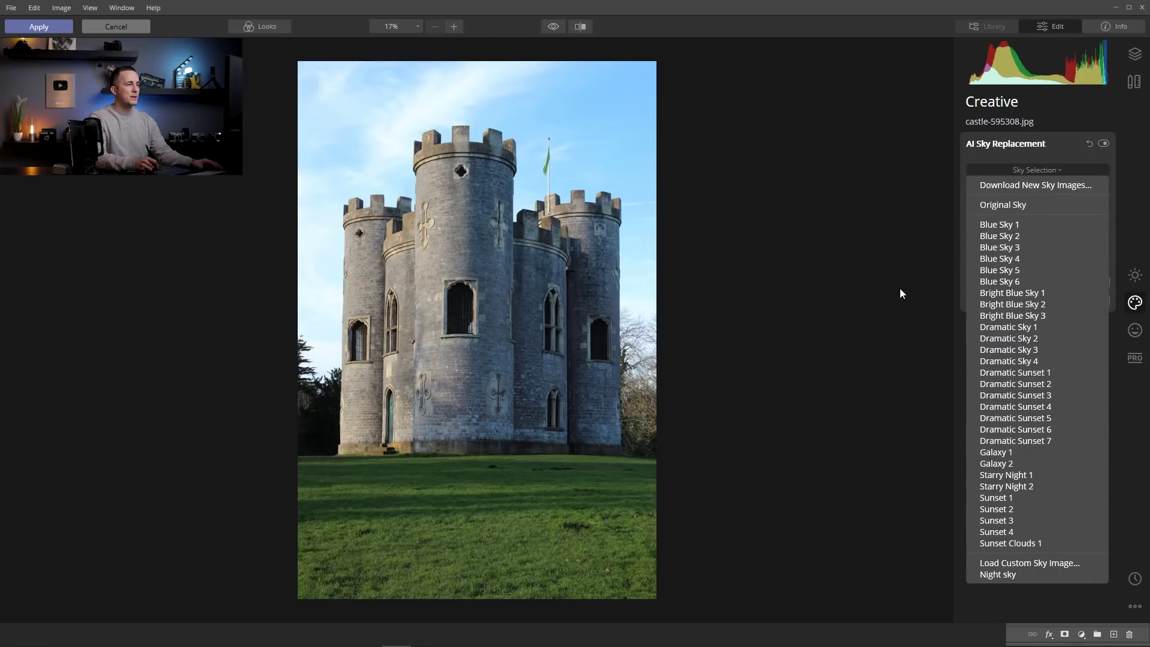
click(1011, 226)
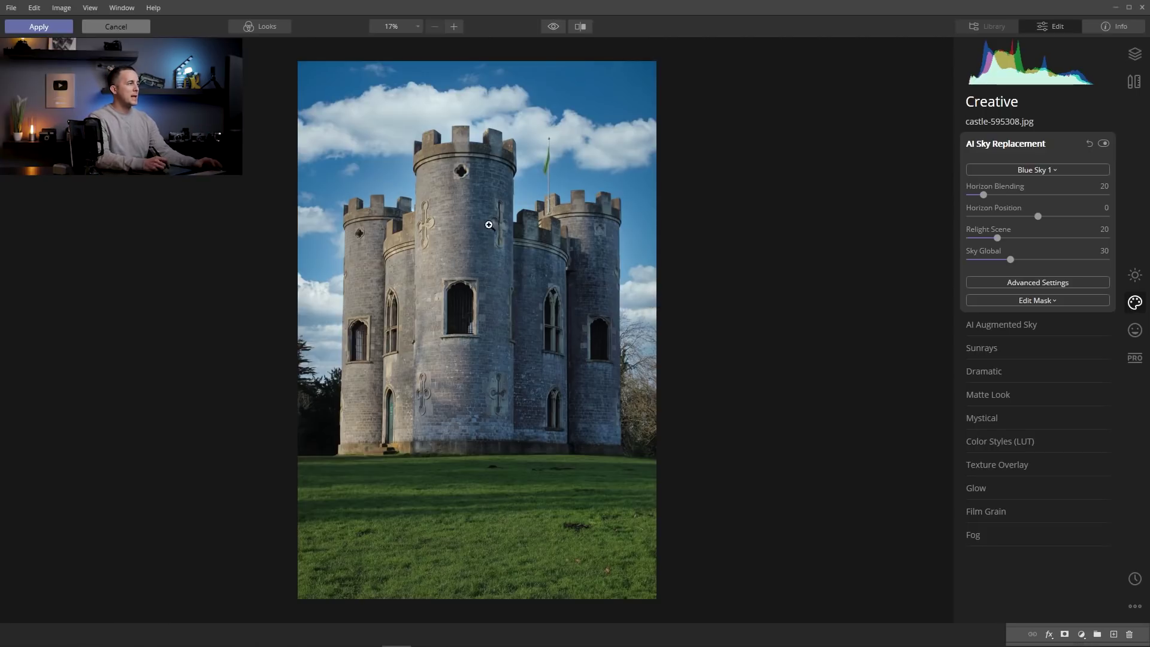
click(1061, 173)
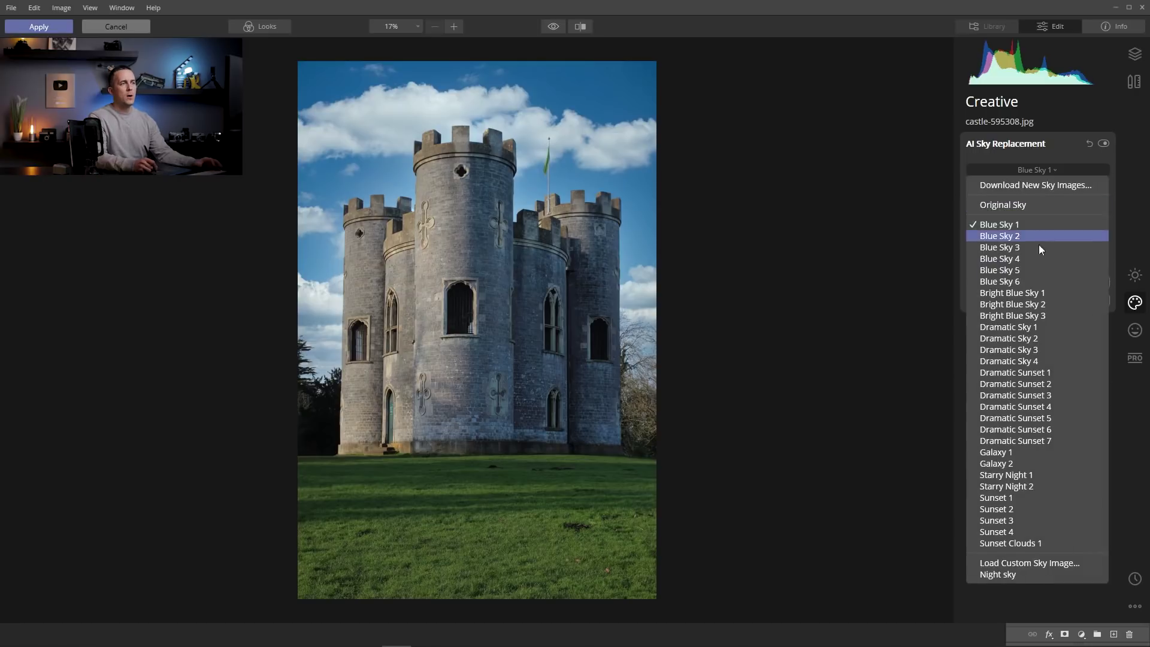
click(1027, 339)
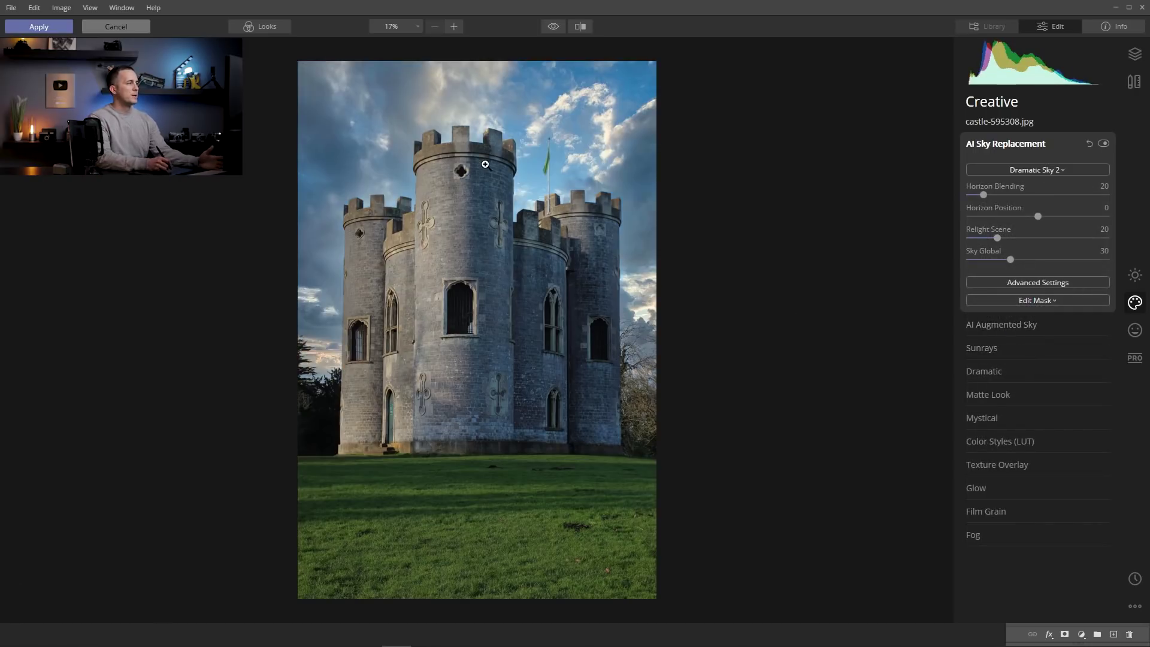
click(1060, 170)
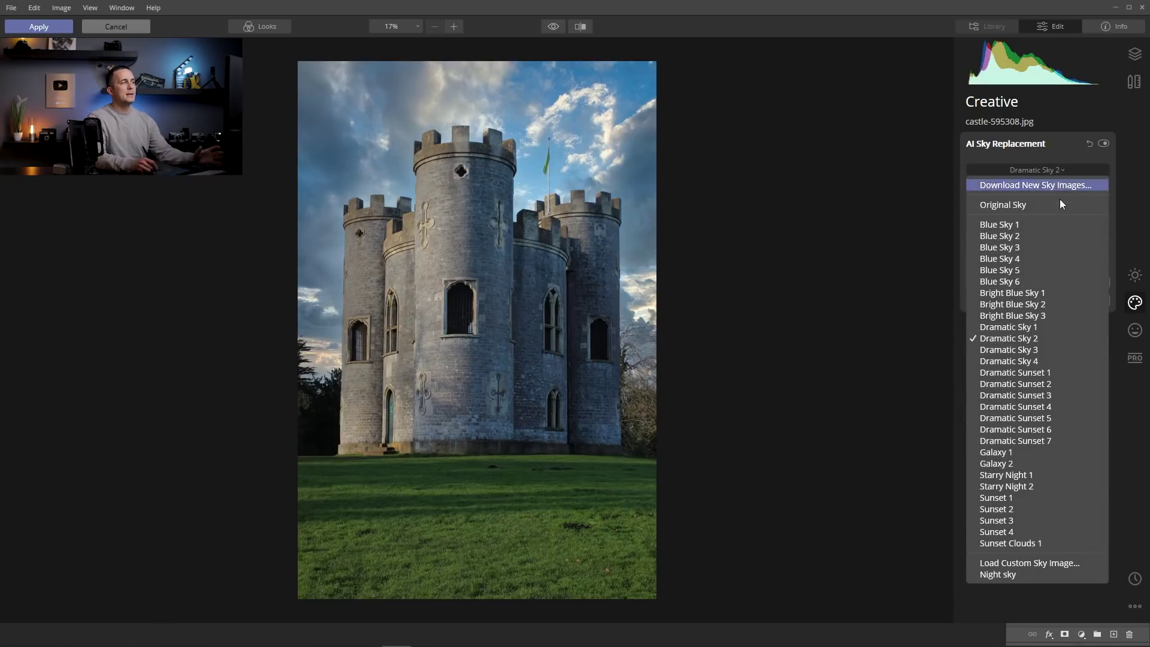
click(1021, 474)
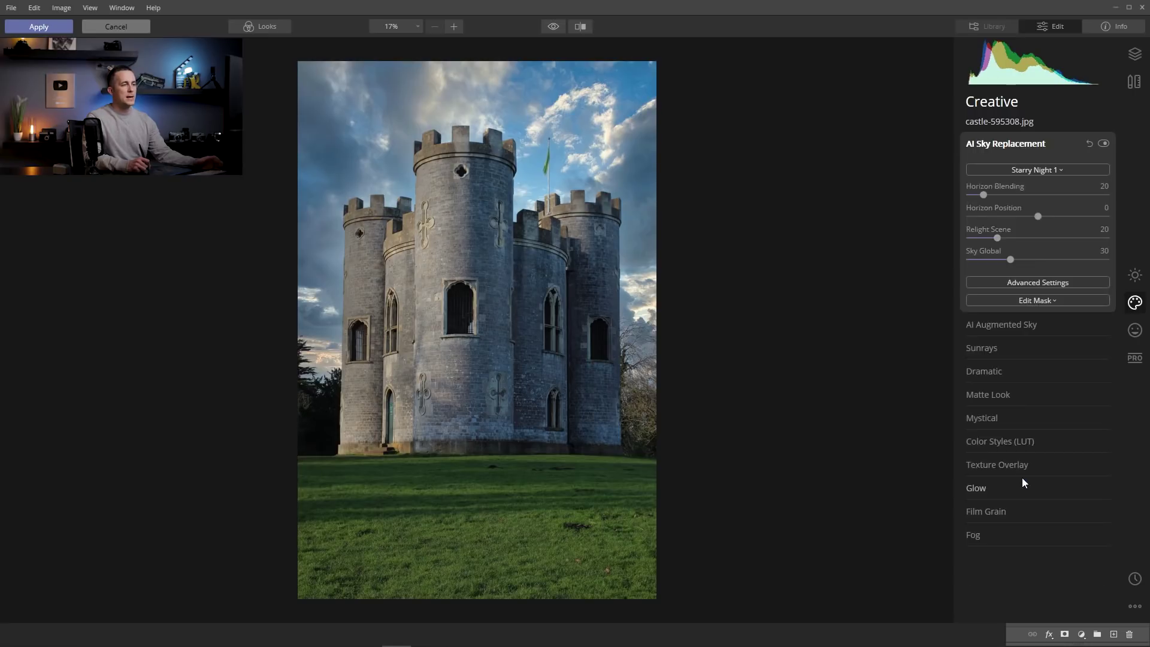
click(1055, 172)
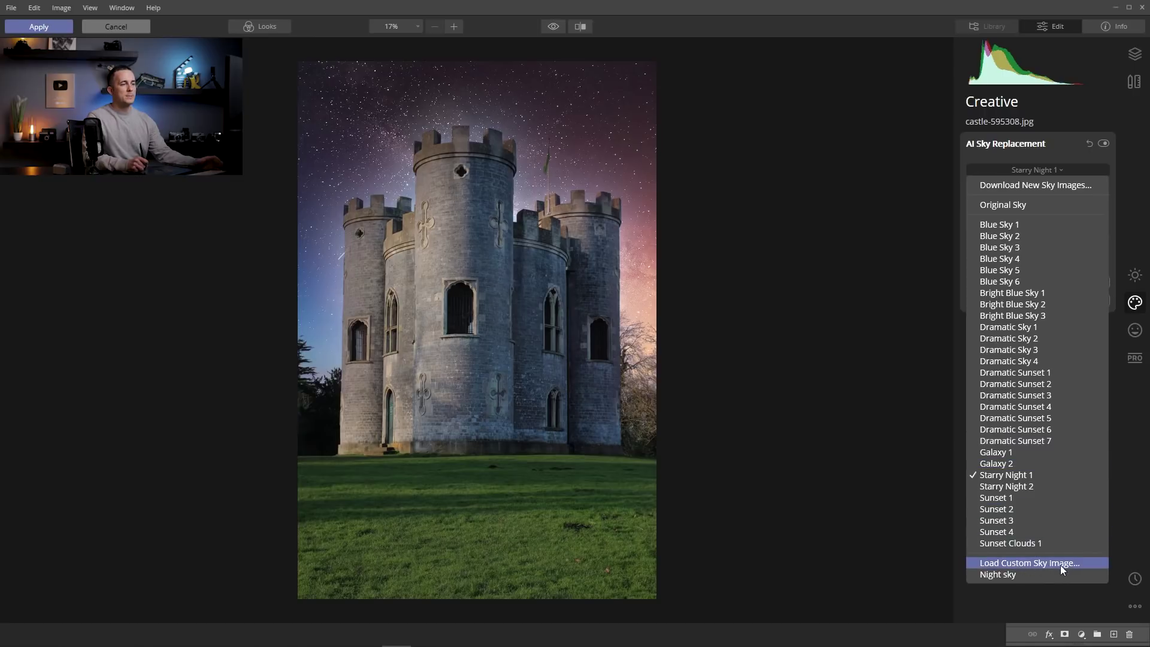
click(998, 574)
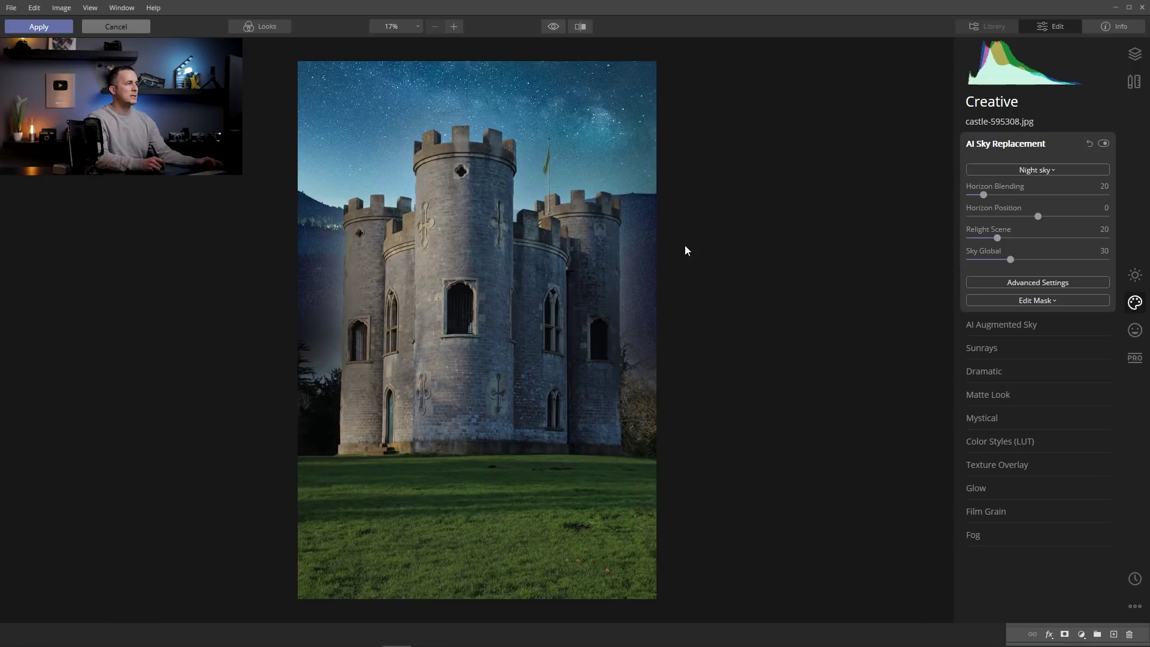
Set Horizon Position to -95, Atmospheric Haze to 65 and Sky Exposure to 33, leaving Edit Mask unchanged.
drag(1034, 219, 993, 217)
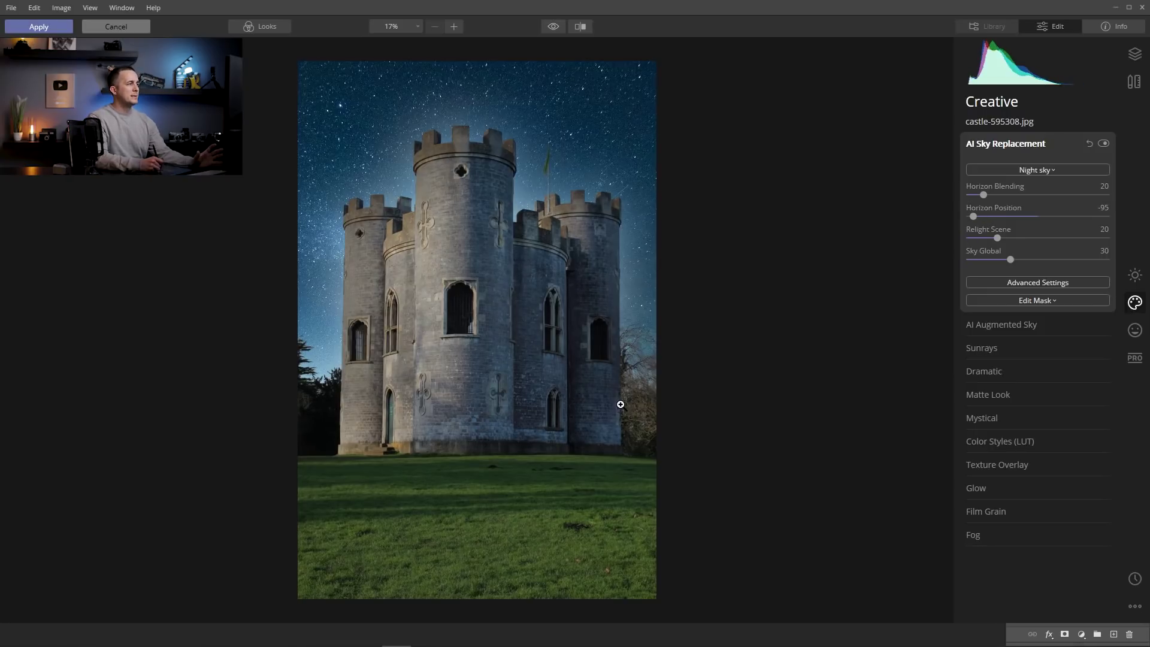
click(1037, 282)
drag(970, 406, 1059, 407)
drag(1035, 449, 1057, 451)
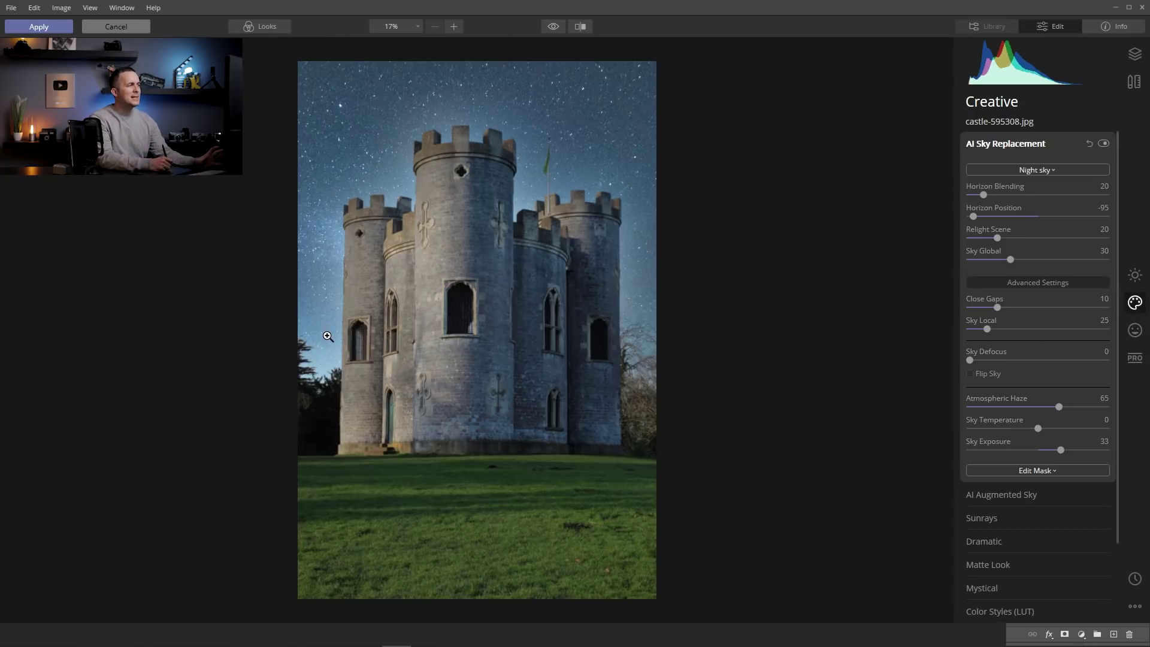
click(1038, 470)
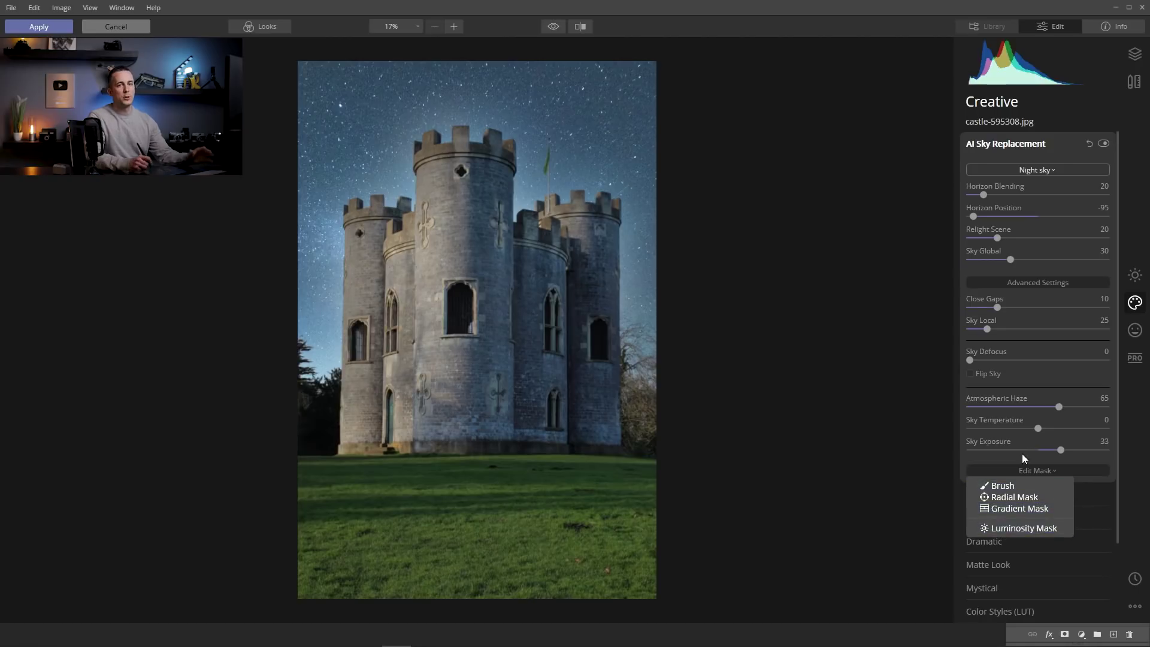
click(1072, 372)
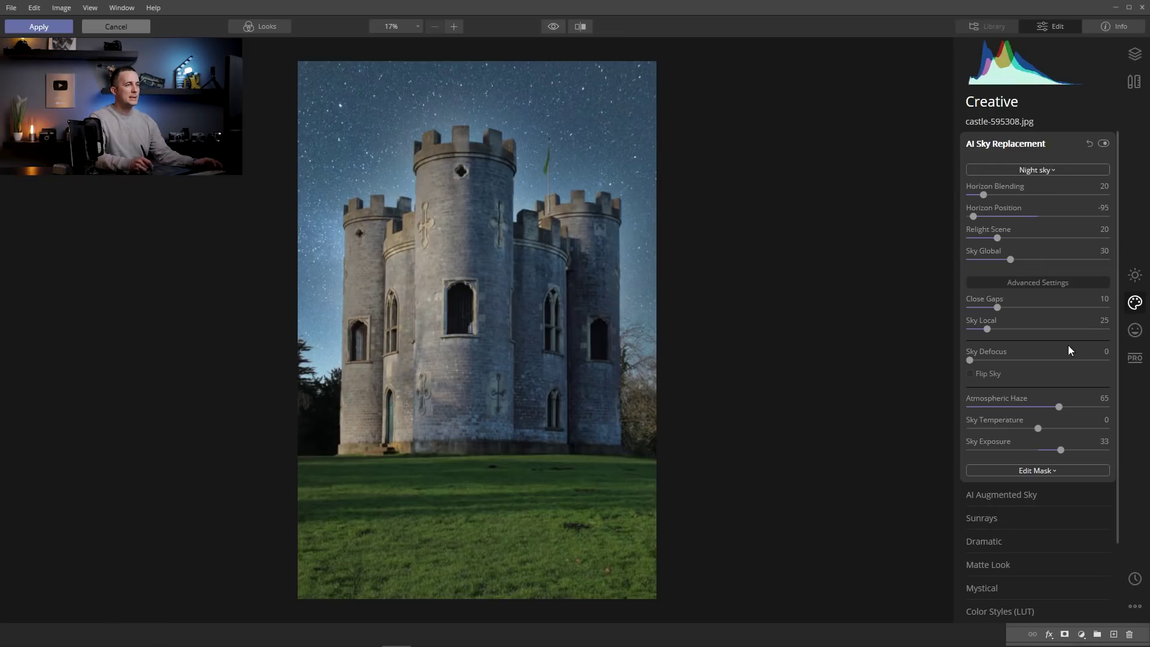
In Essentials, darken exposure, cool temperature, lift shadows to 18, and set Saturation -32, Vibrance -6.
click(1136, 278)
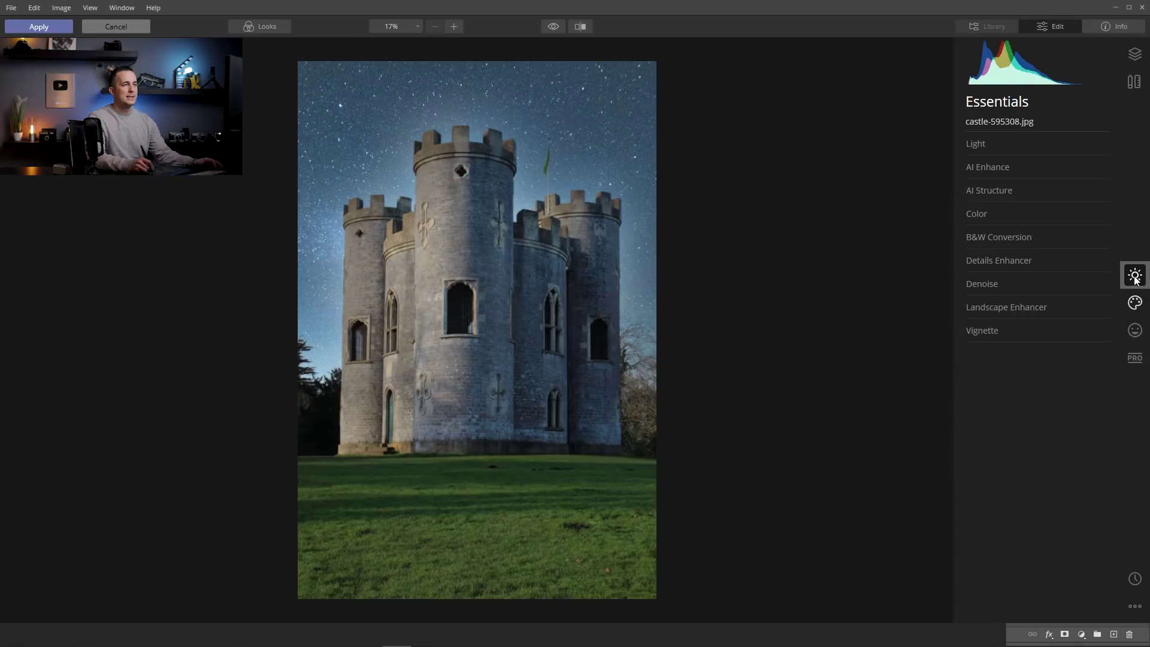
click(981, 144)
drag(1038, 243, 1021, 245)
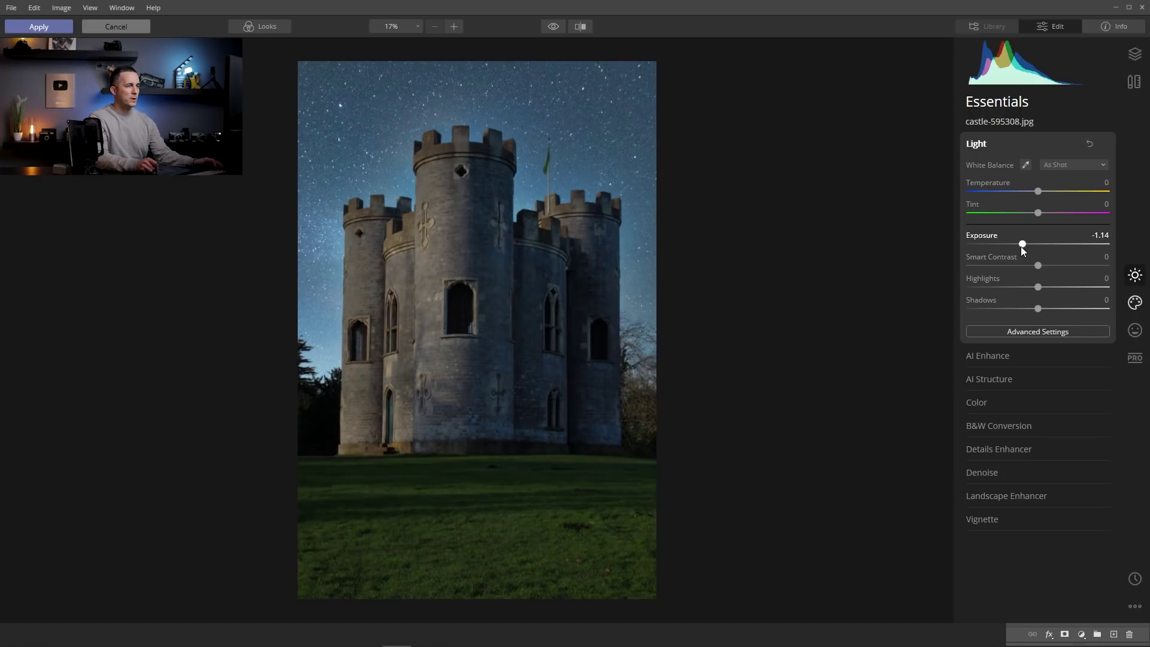
mouse_move(1038, 191)
mouse_down()
mouse_move(1009, 193)
mouse_move(1032, 212)
mouse_up()
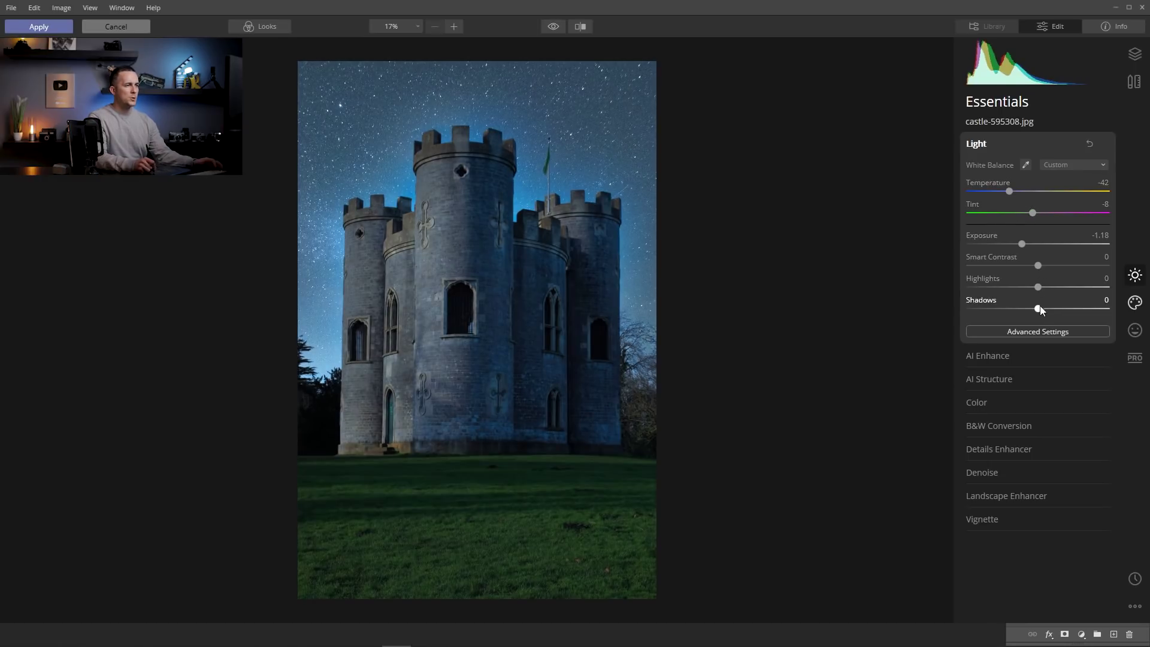
drag(1050, 308, 1026, 287)
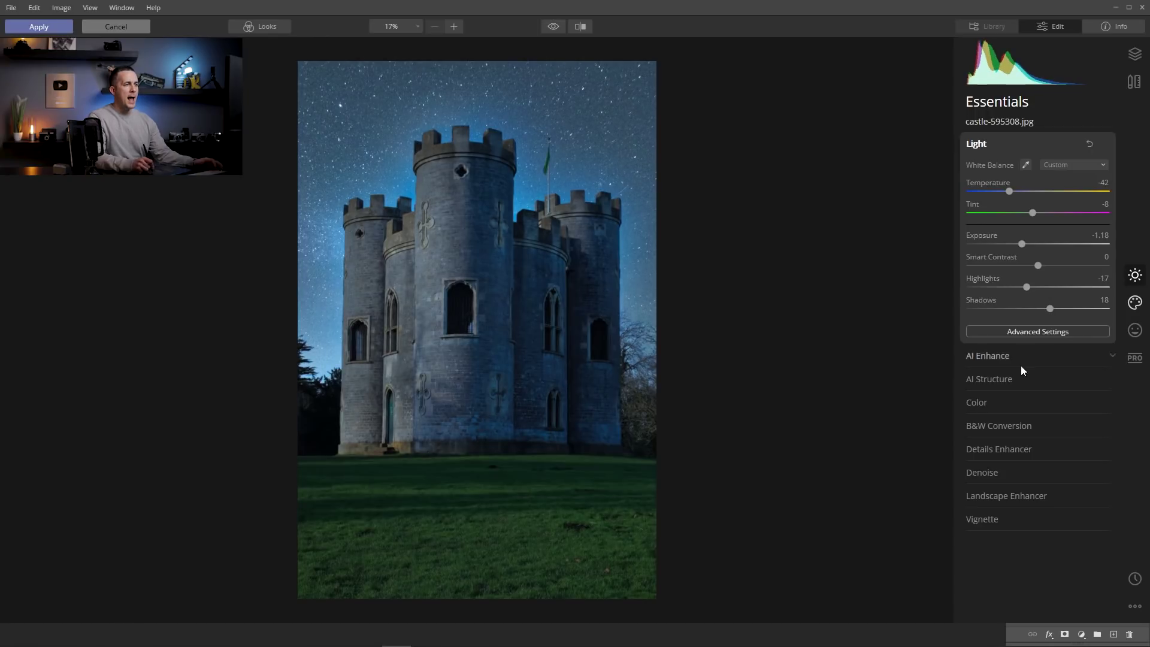
click(999, 406)
drag(1034, 242, 1031, 241)
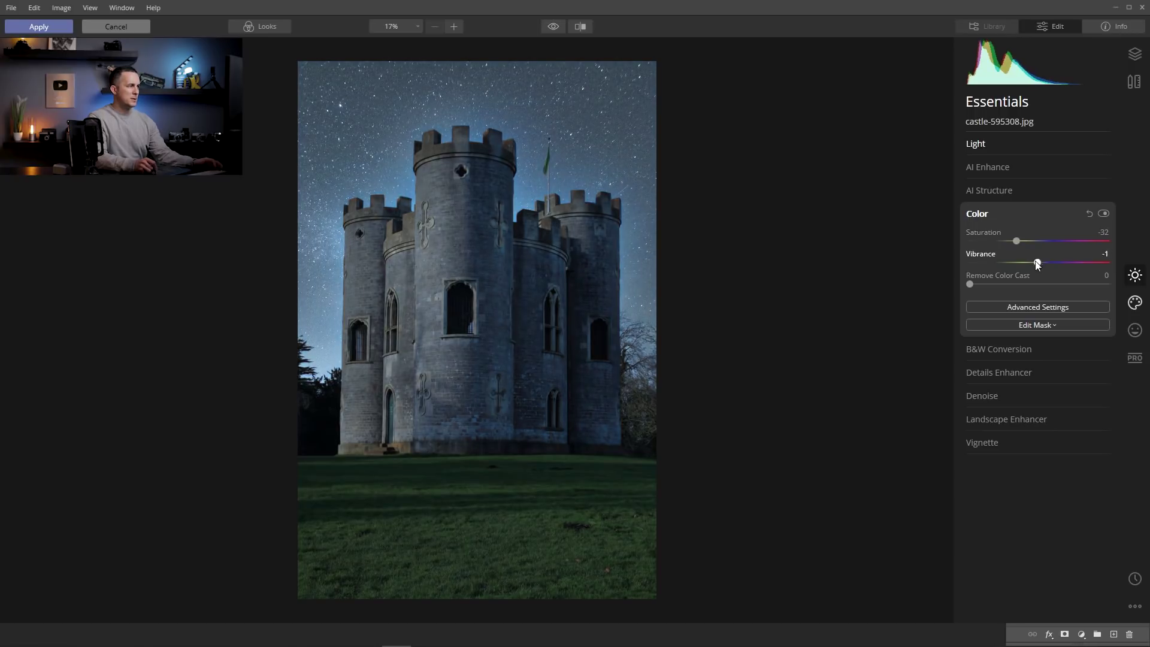
drag(1028, 262, 1033, 263)
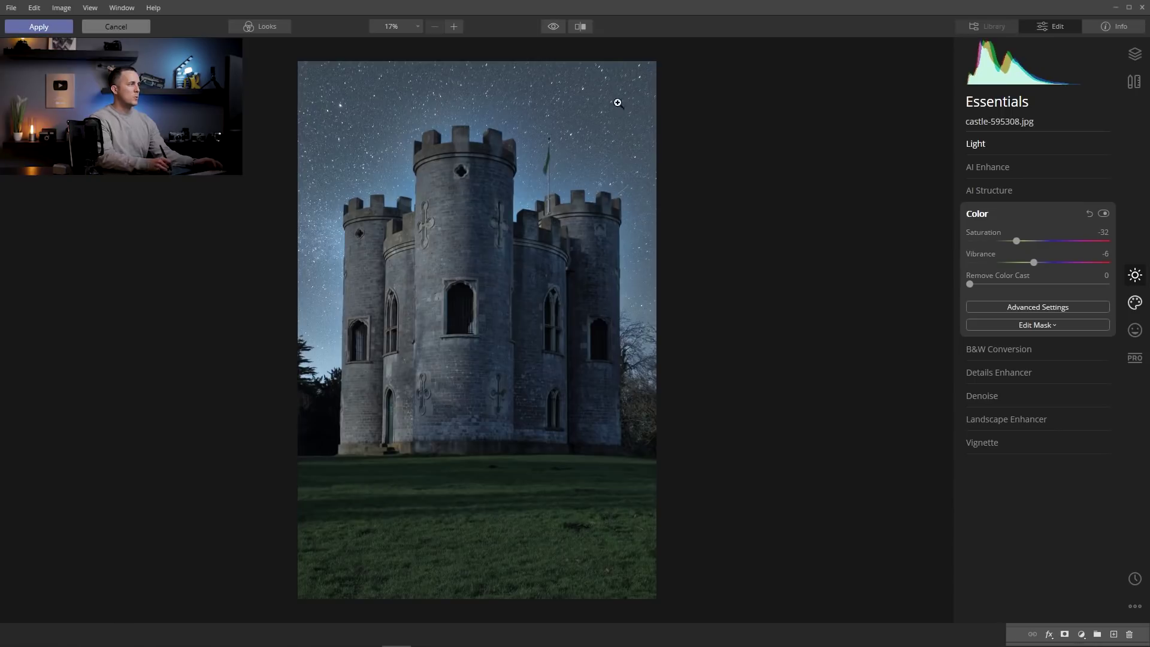
Flip between the original daytime photo and the night edit, ending on the night version.
click(553, 27)
click(553, 29)
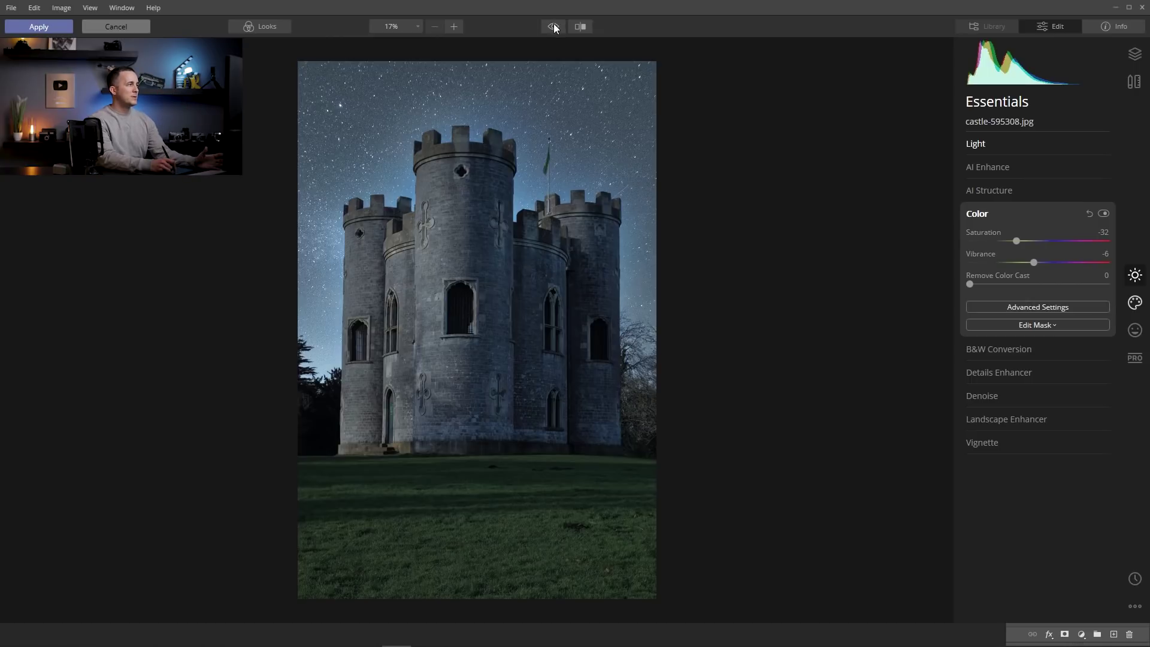
click(553, 28)
click(554, 29)
click(554, 29)
click(555, 31)
click(555, 29)
click(554, 29)
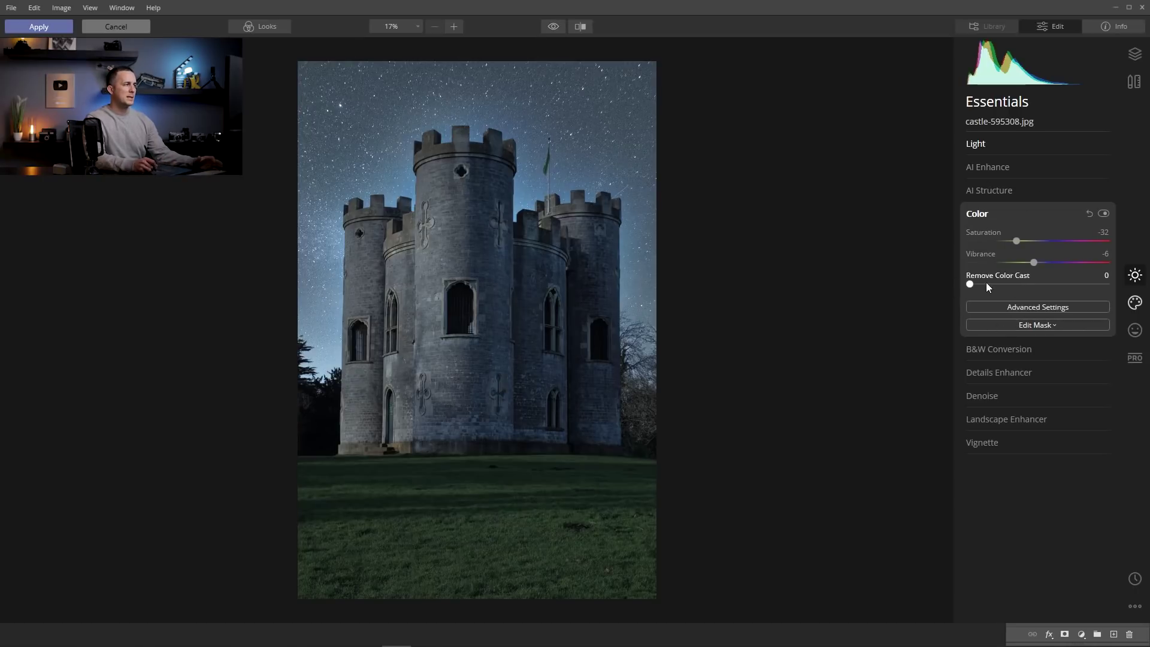
click(1135, 304)
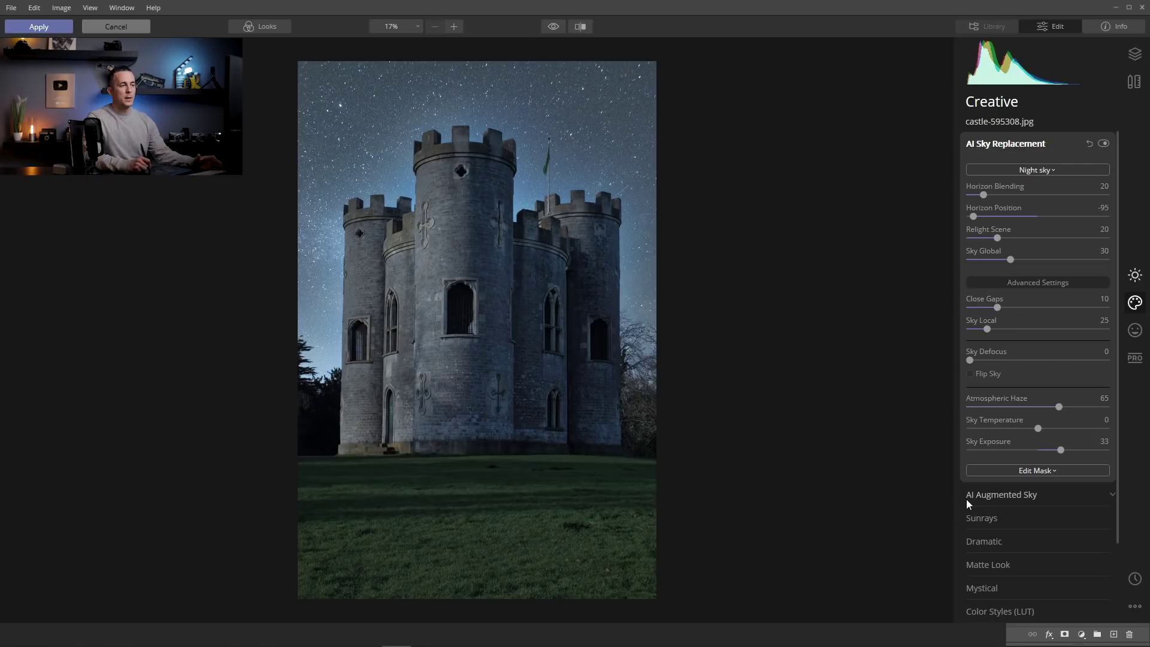
Place the Birds 3 object from AI Augmented Sky and drag it into the upper-left sky.
click(1020, 494)
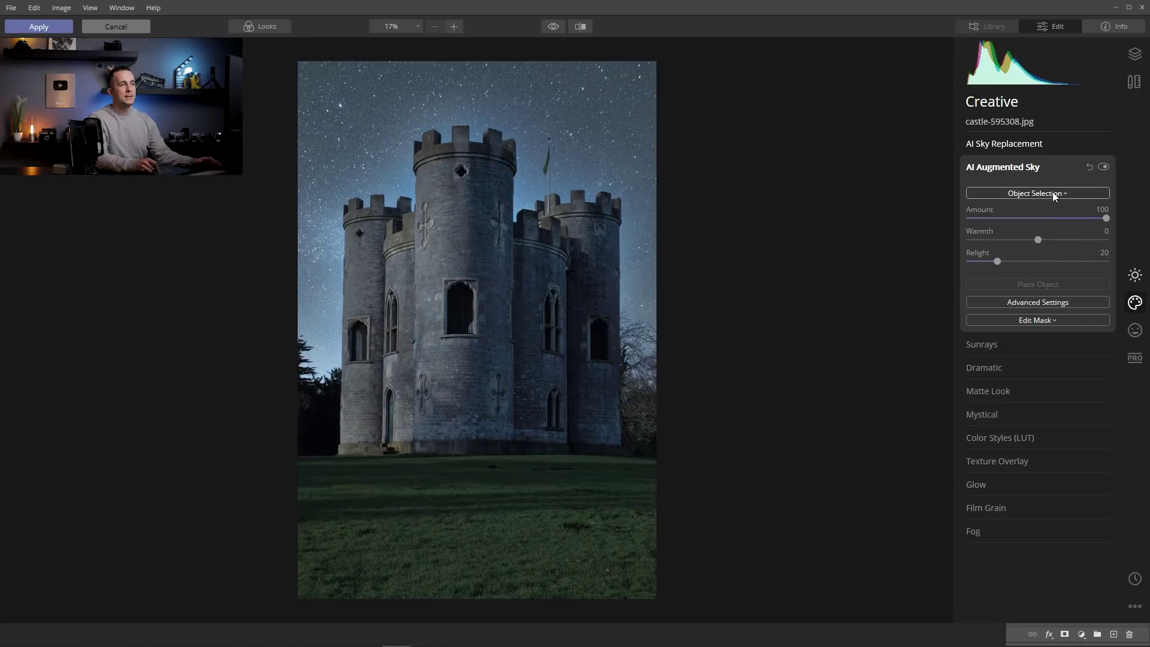
click(1051, 192)
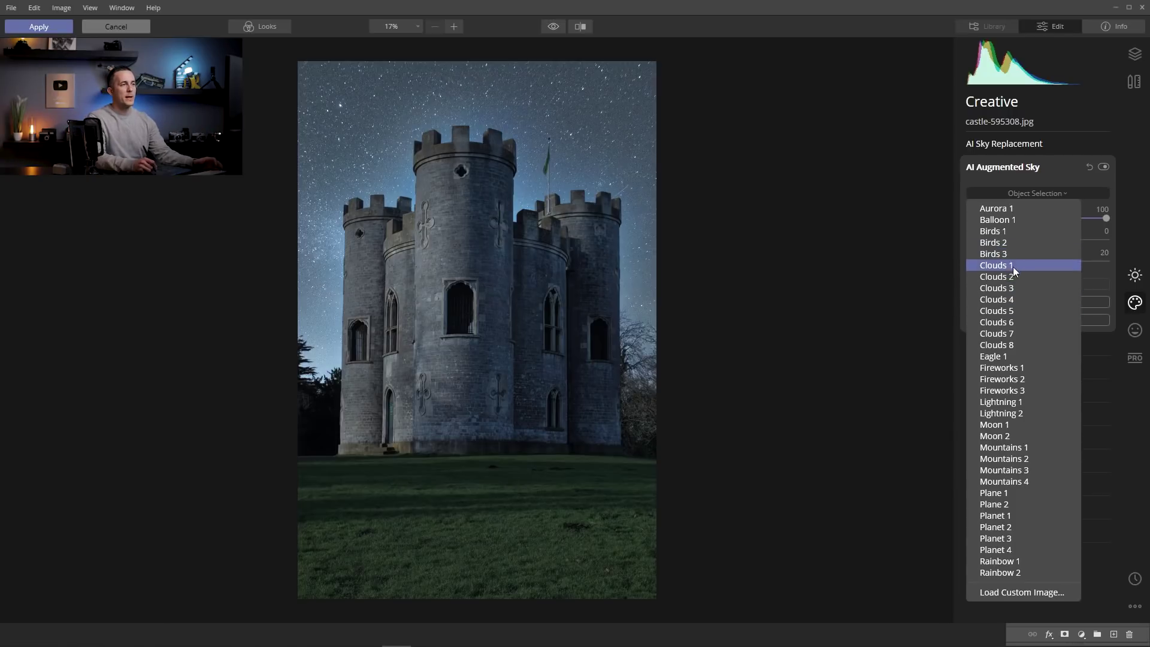
click(1003, 253)
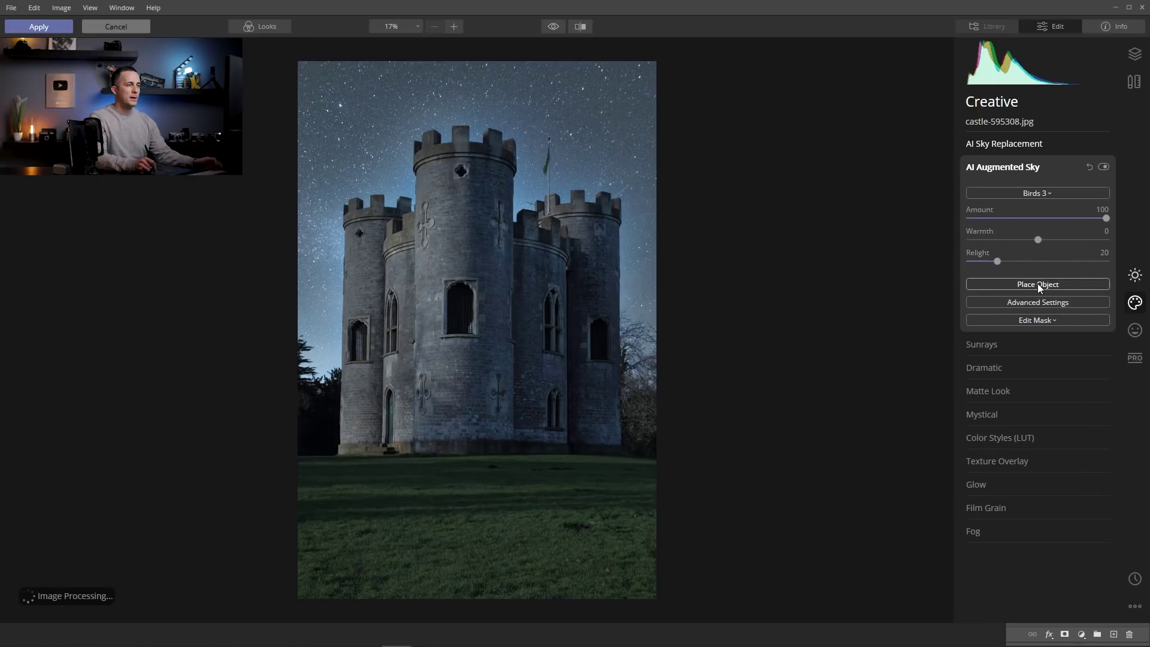
click(1037, 284)
drag(470, 228, 437, 140)
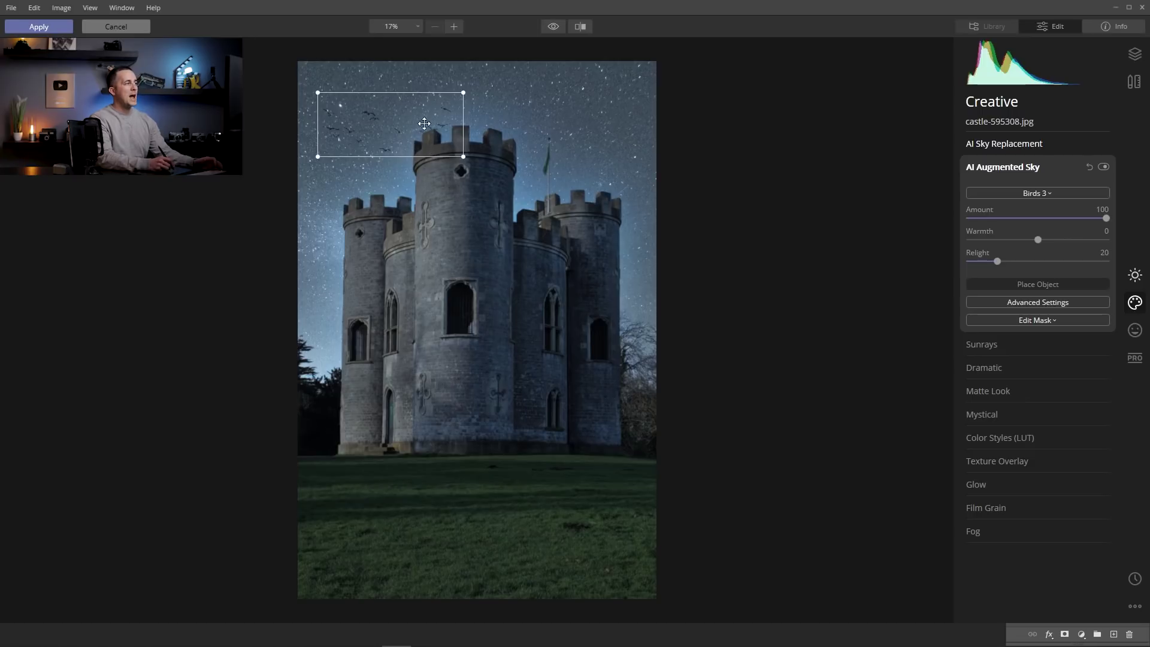
drag(459, 149, 454, 139)
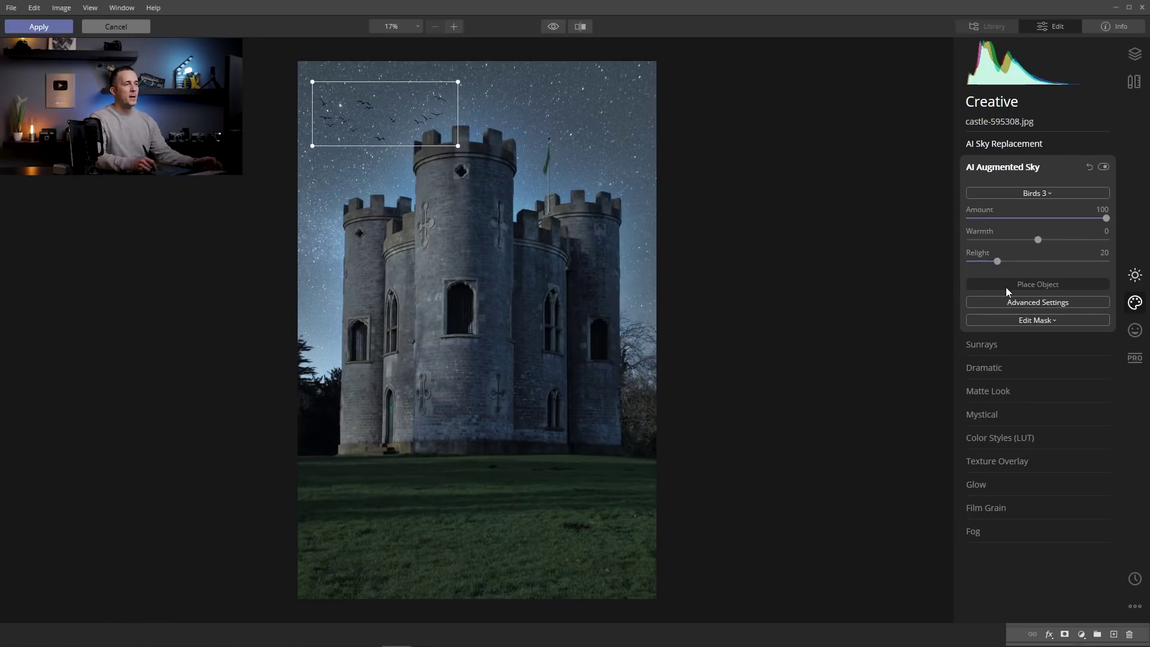
click(1055, 192)
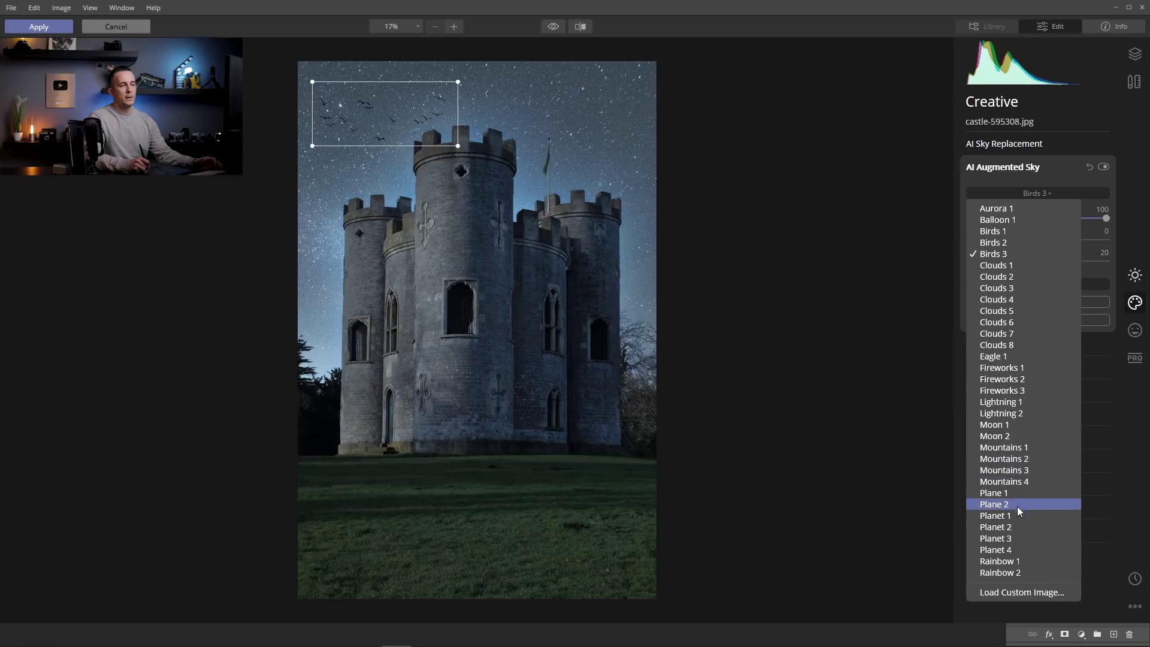
Try Rainbow 1, Rainbow 2 and Fireworks 3, then place Fireworks 1 in the upper-left sky.
click(1011, 564)
mouse_move(575, 292)
mouse_down()
mouse_move(616, 275)
mouse_move(588, 307)
mouse_up()
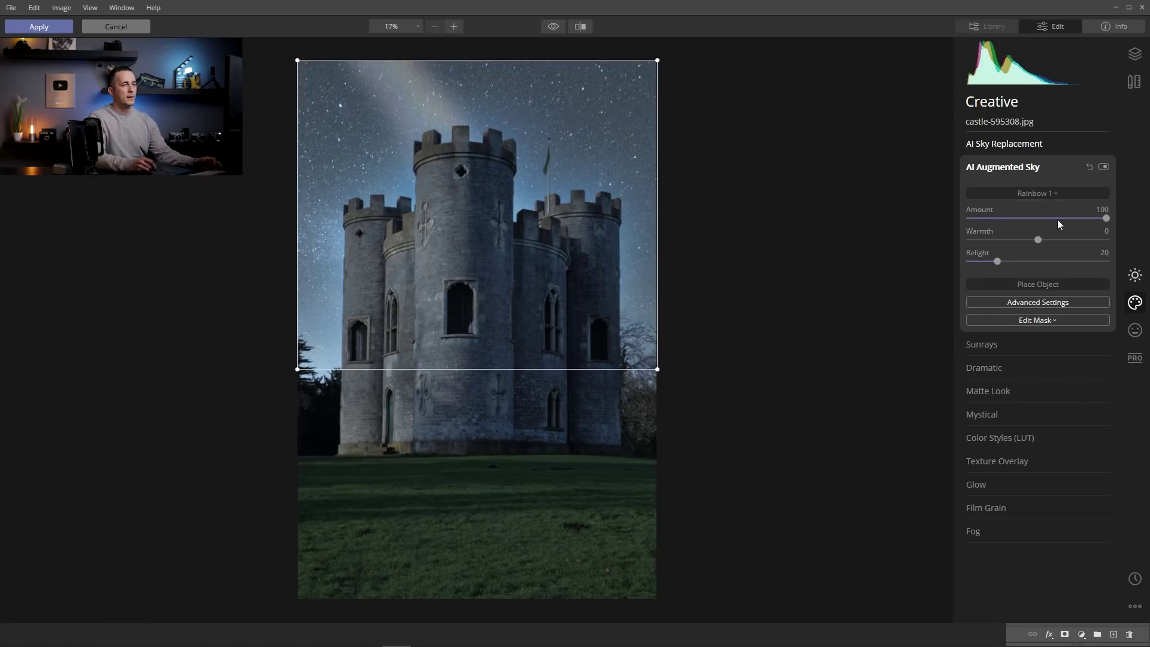
click(1039, 193)
click(1029, 575)
drag(589, 299, 584, 233)
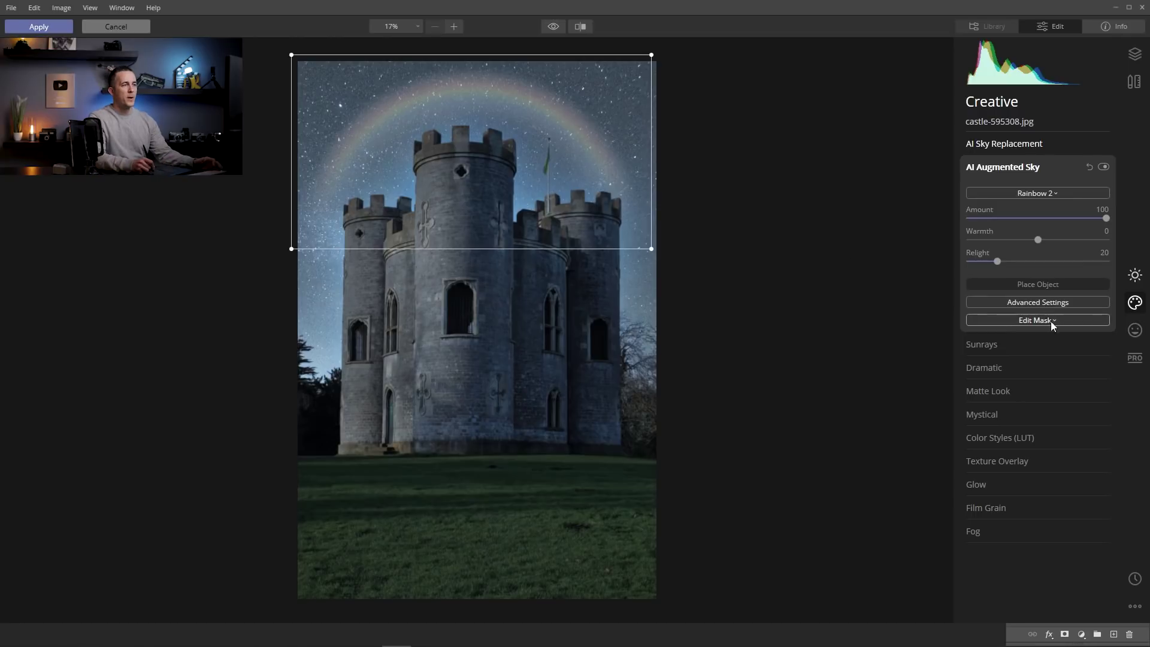
click(1064, 193)
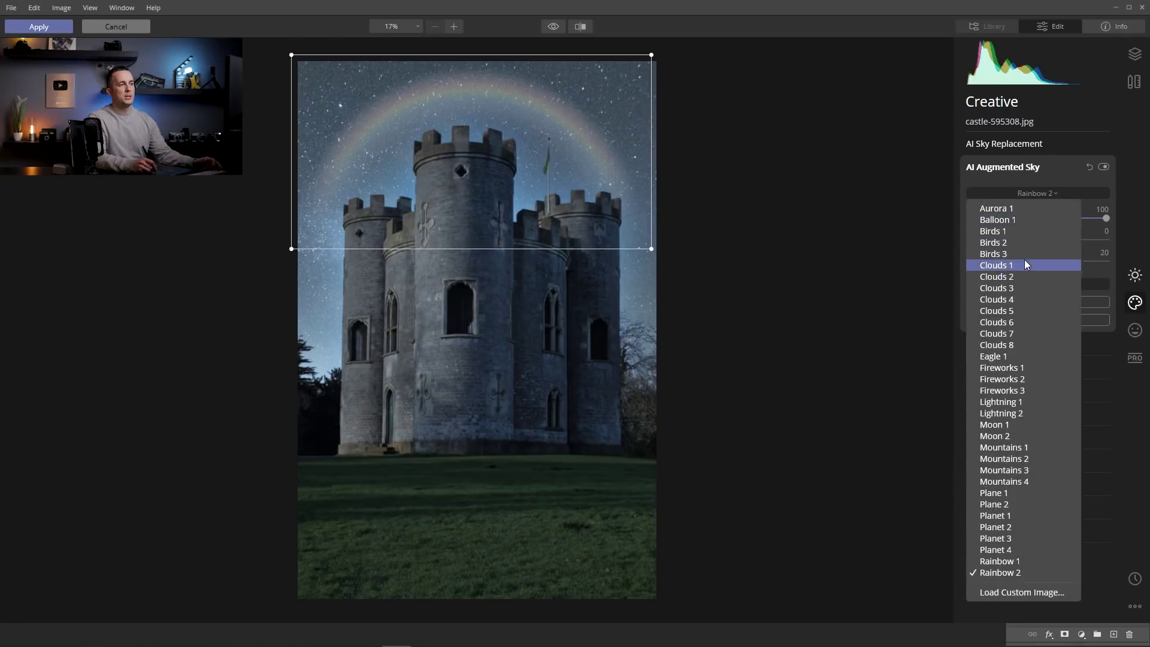
click(1015, 389)
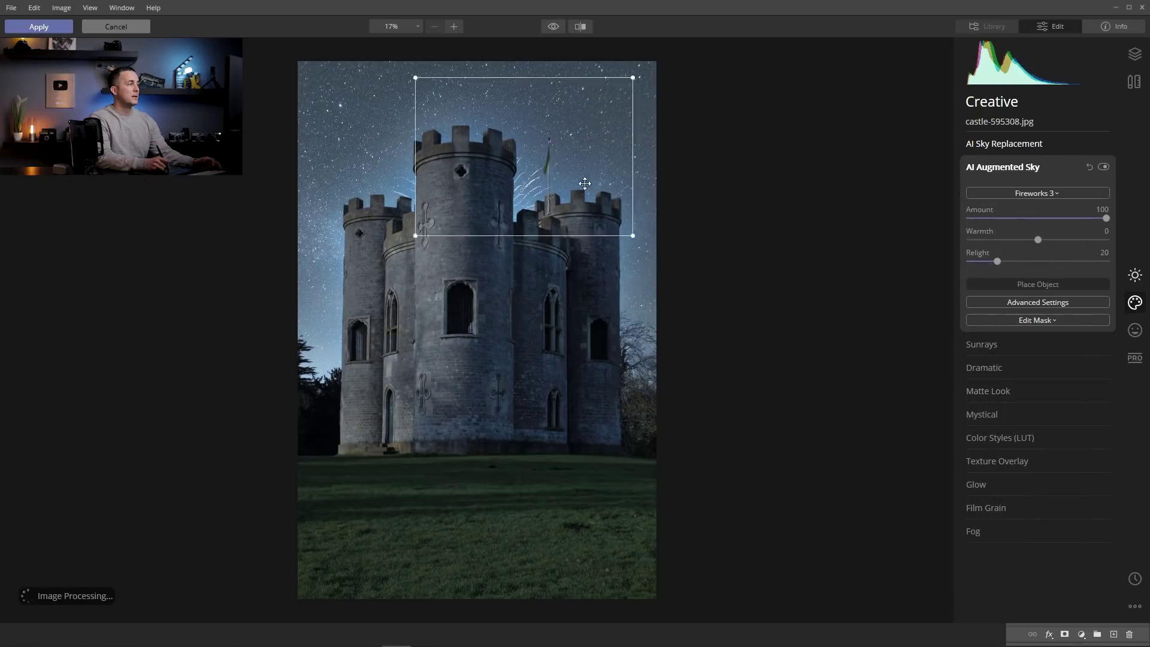
click(1064, 193)
click(1018, 367)
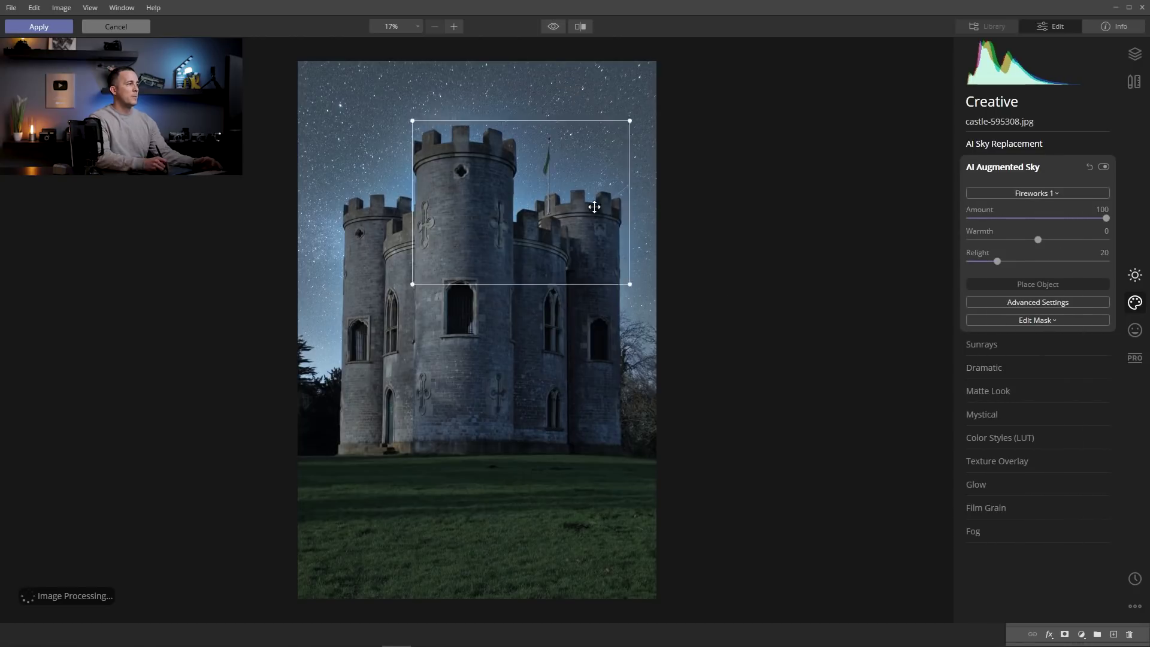
drag(596, 240, 475, 192)
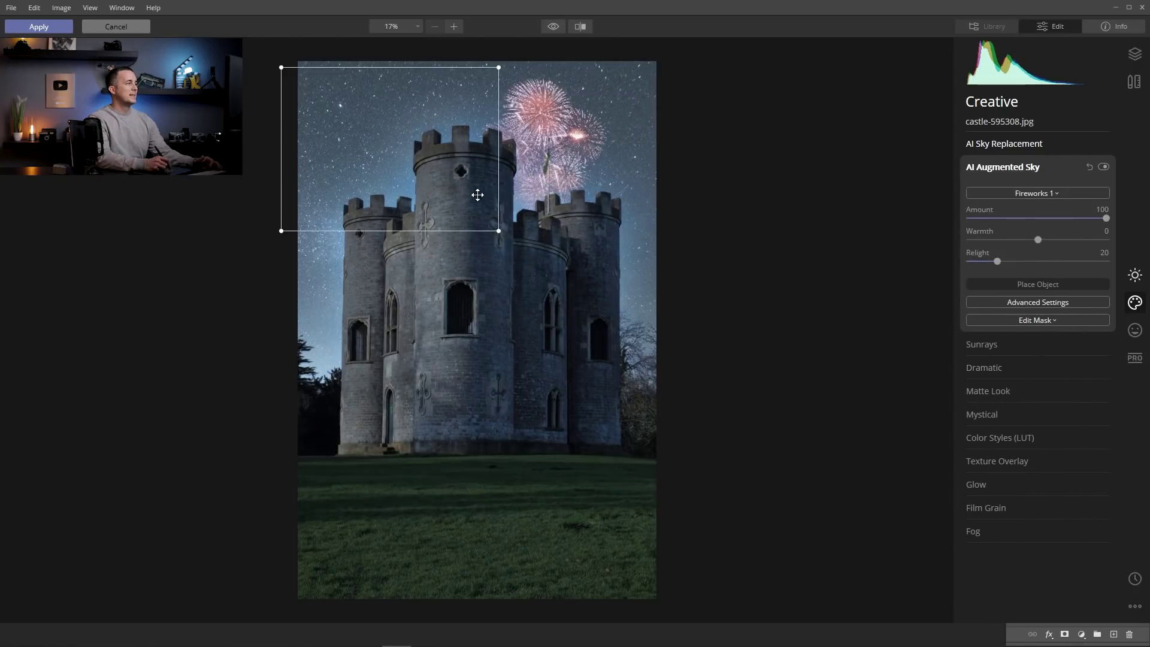
click(1059, 195)
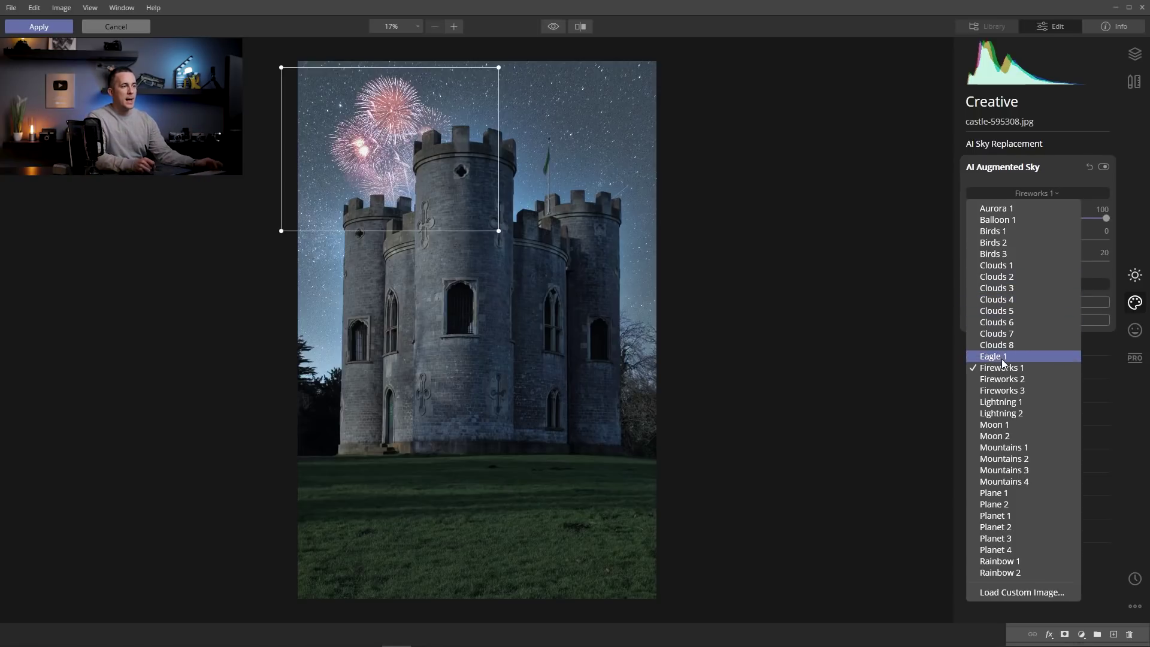
Switch back to Birds 3, move it above the tower, and apply the edit to Photoshop.
click(1008, 252)
drag(503, 234, 435, 142)
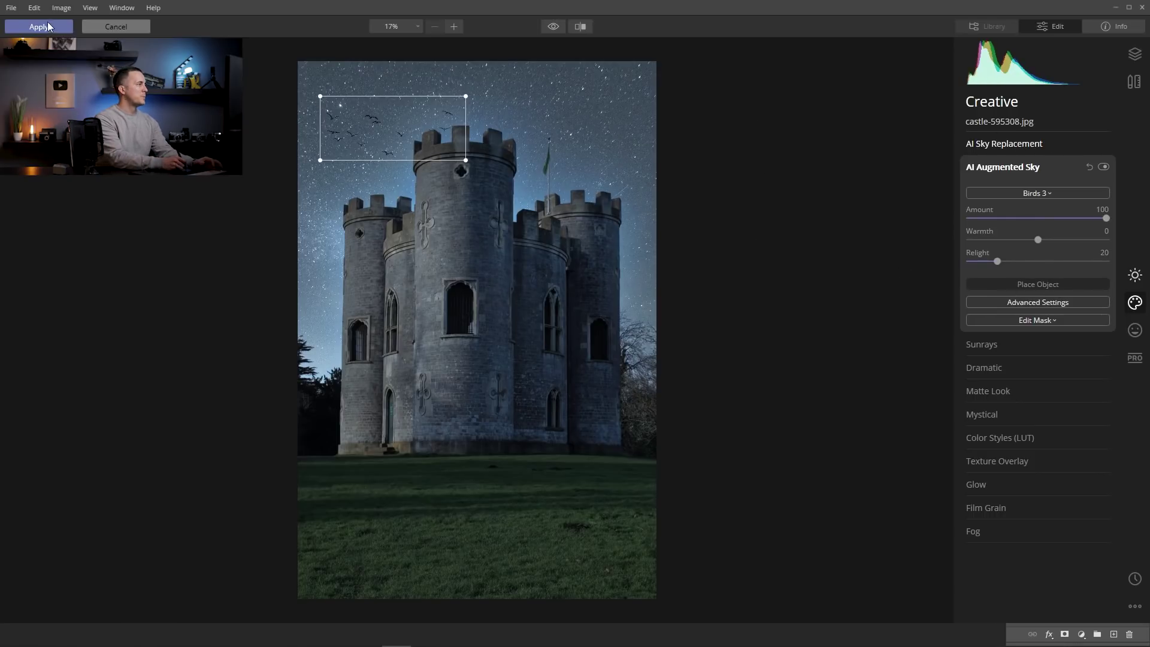
key(ctrl+shift+e)
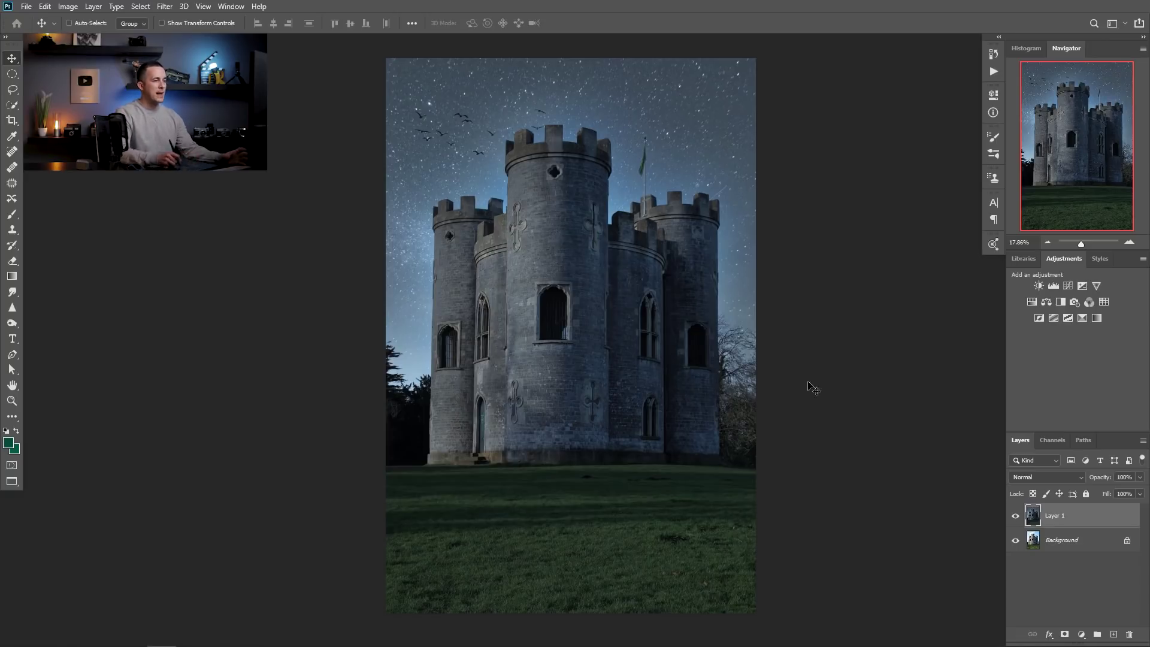
Toggle Layer 1's visibility to compare night with daytime, leave it shown, and switch to the robot document.
click(1015, 516)
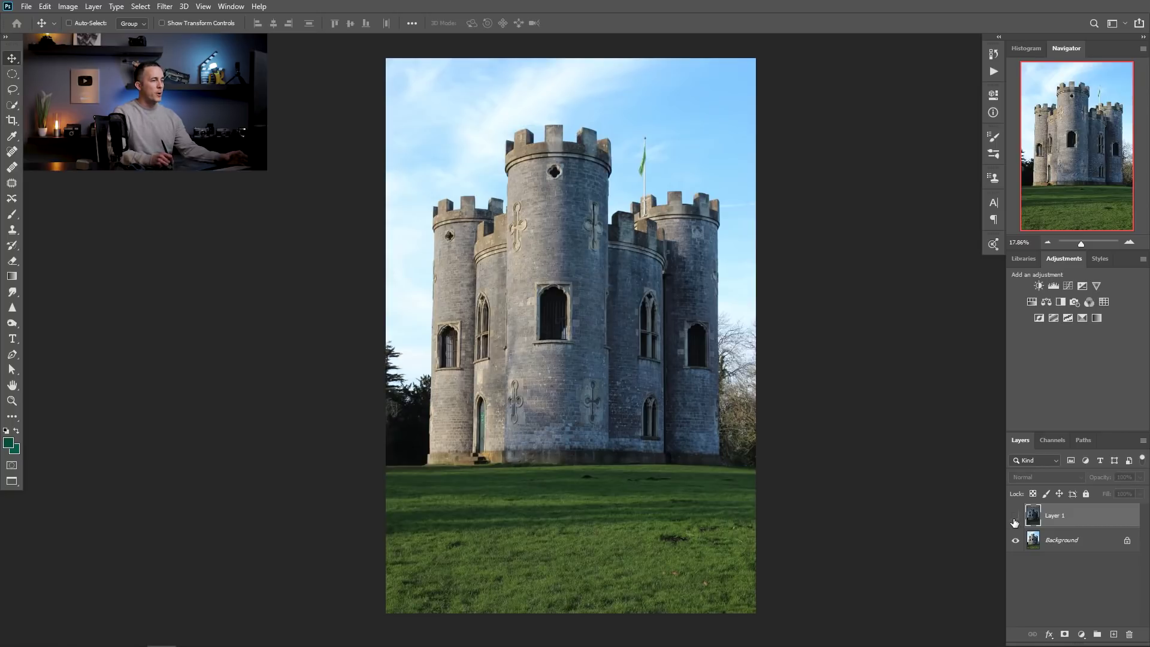
click(1017, 518)
click(1017, 519)
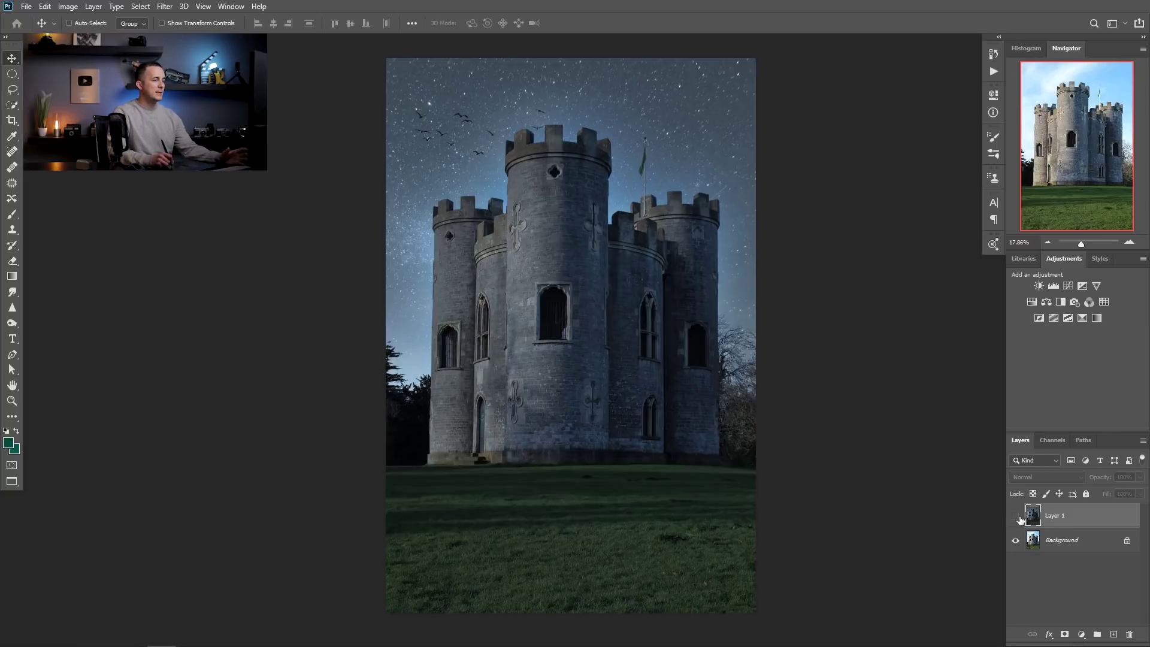
click(1014, 518)
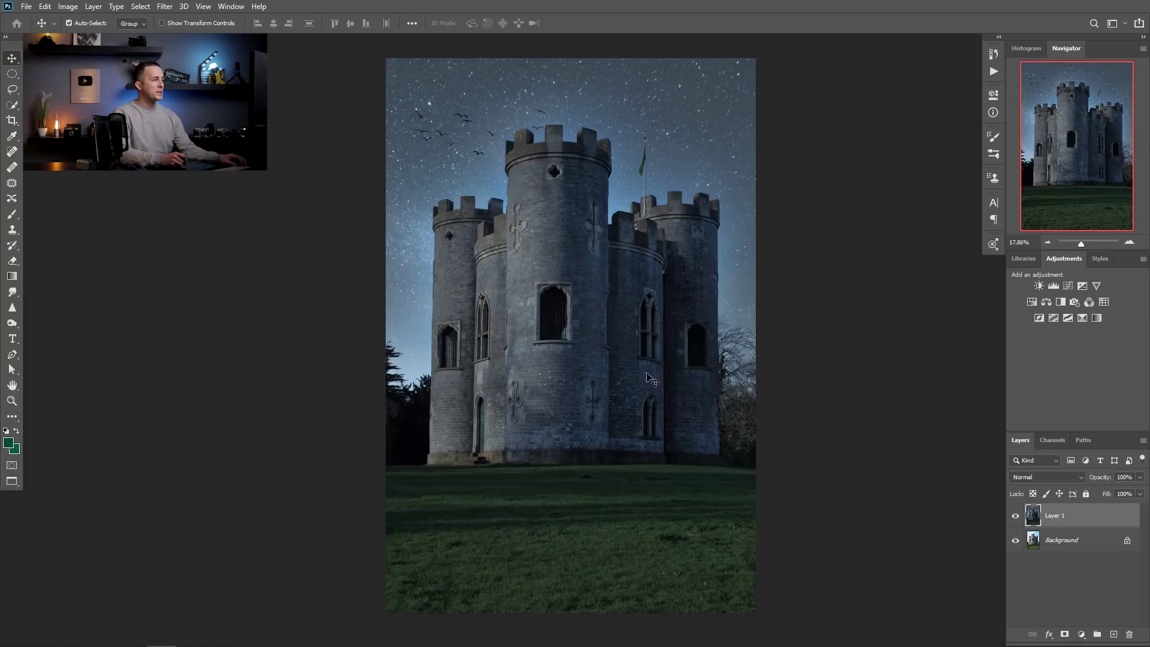
key(ctrl+Tab)
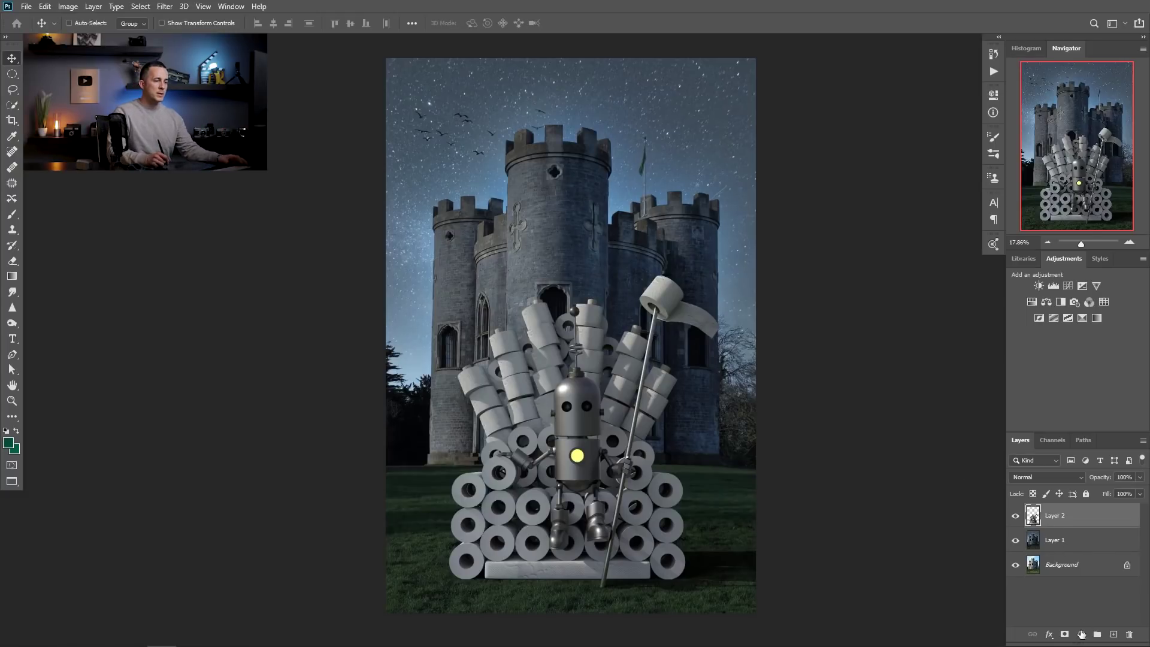
Add a Color Balance adjustment layer clipped to the robot layer.
click(1080, 634)
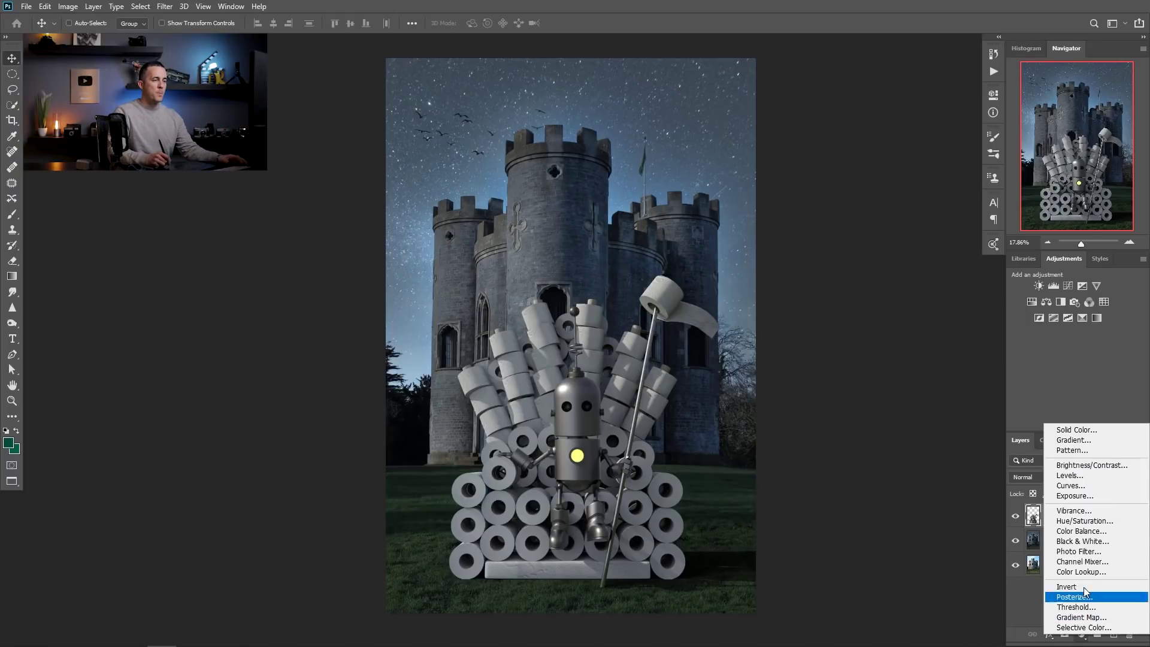
click(1086, 538)
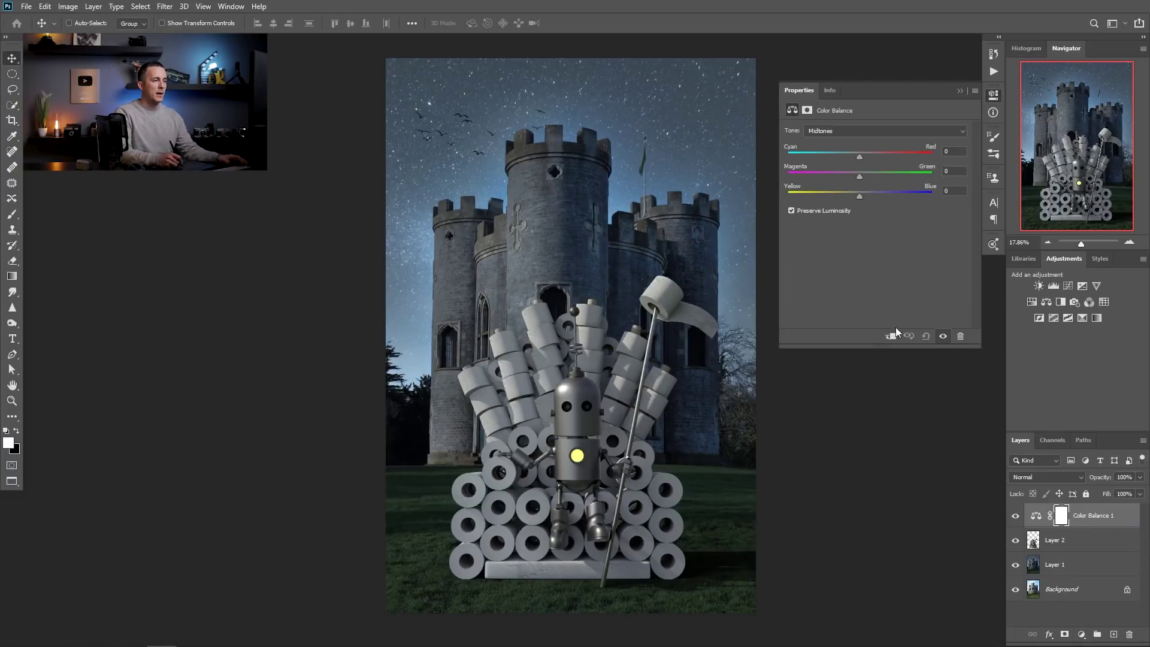
click(892, 335)
Rename Layer 2 to 'Robot' and Layer 1 to 'Night scene'.
double_click(1051, 540)
text(Robot)
key(Return)
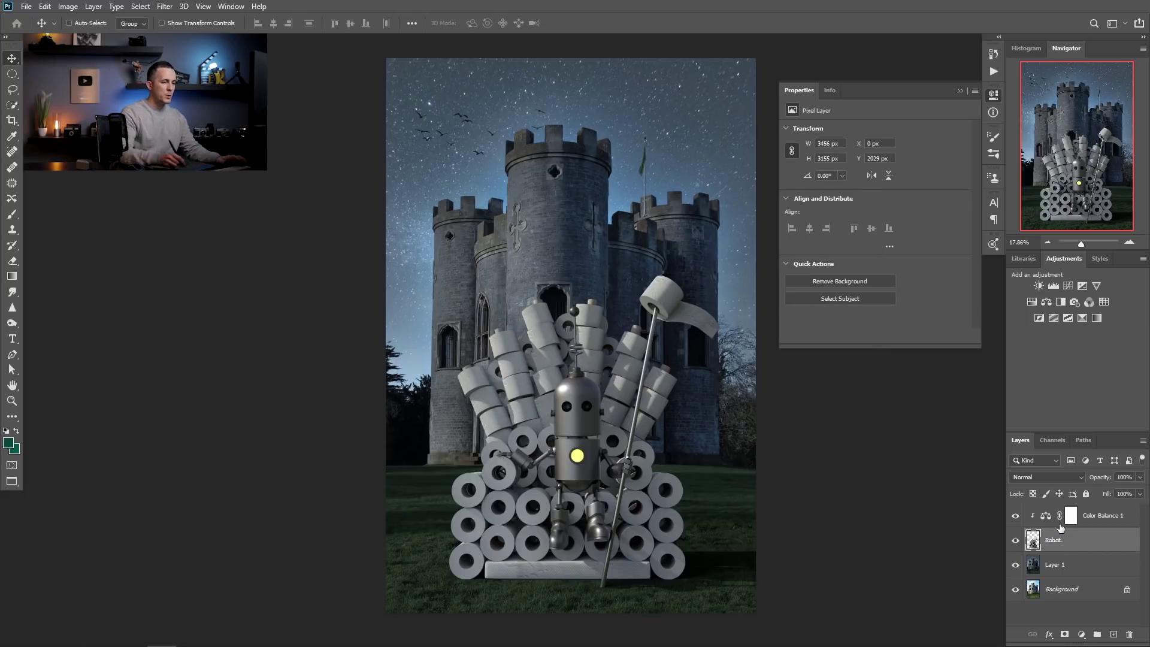
double_click(1052, 564)
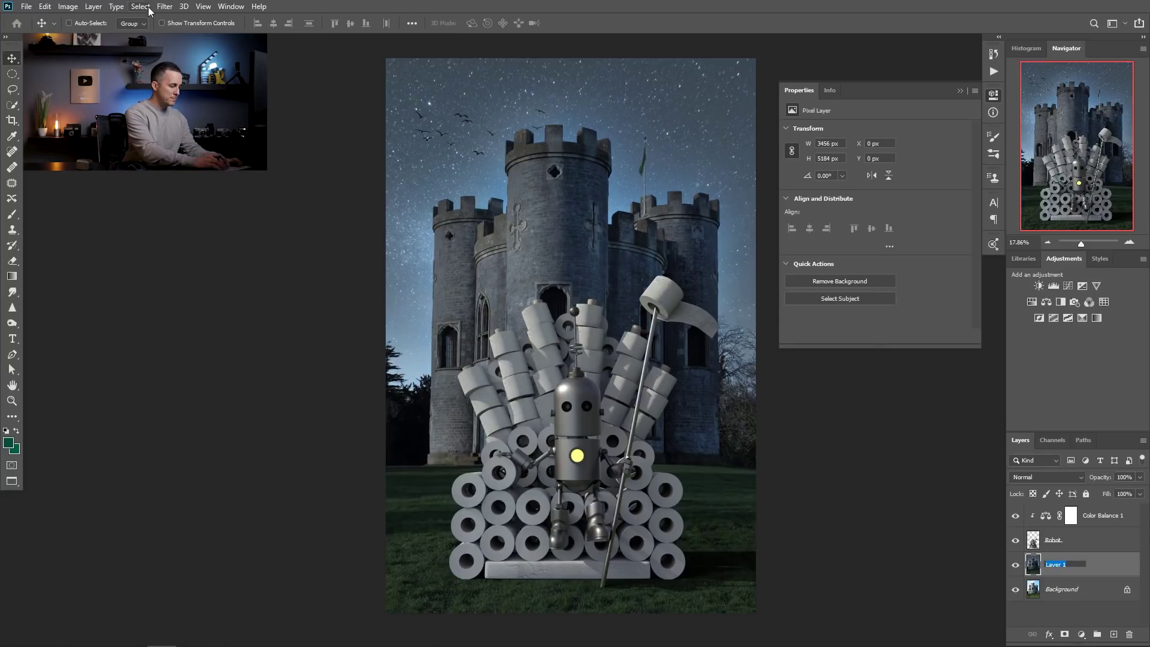
text(Nigh)
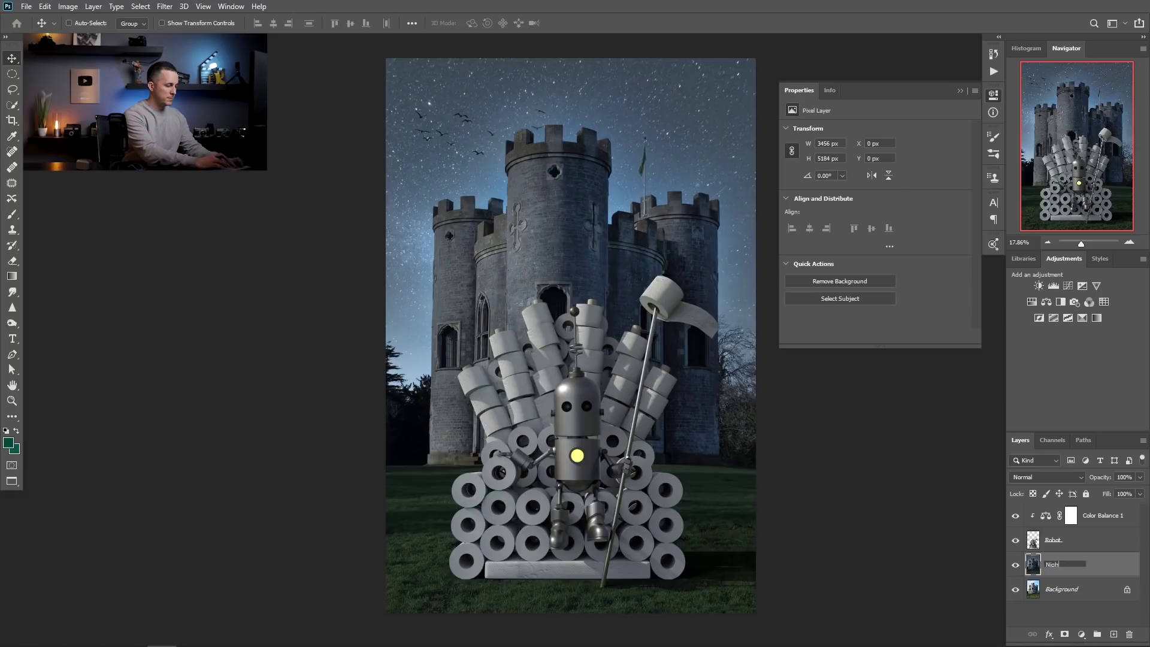
text(t scene)
key(Return)
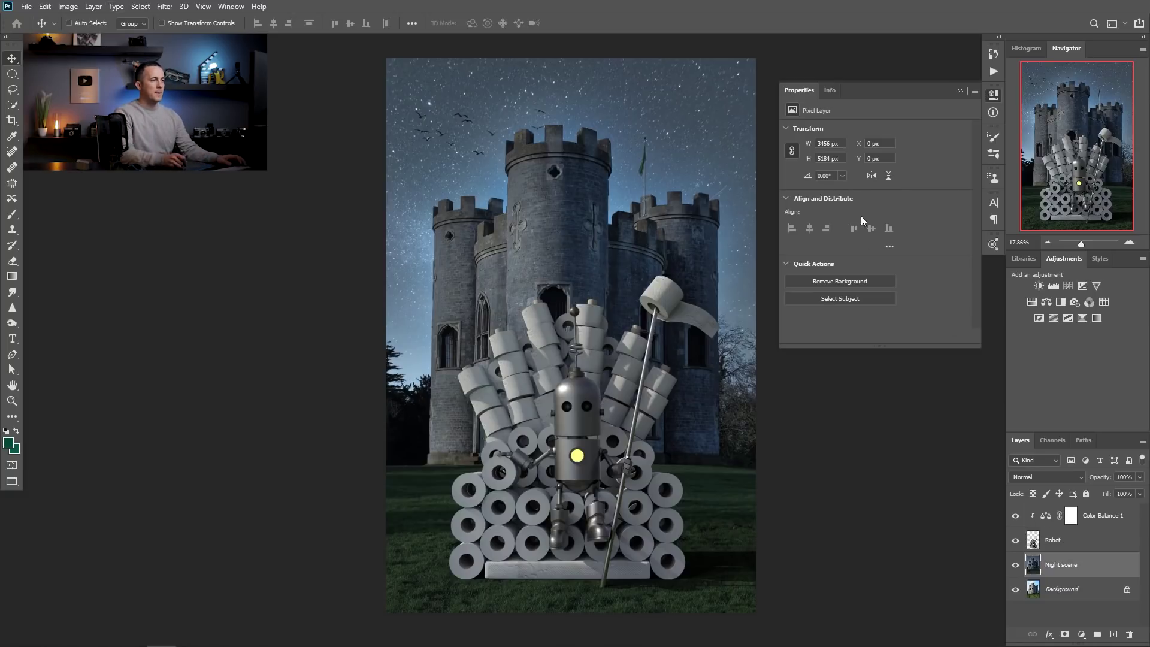
click(1043, 518)
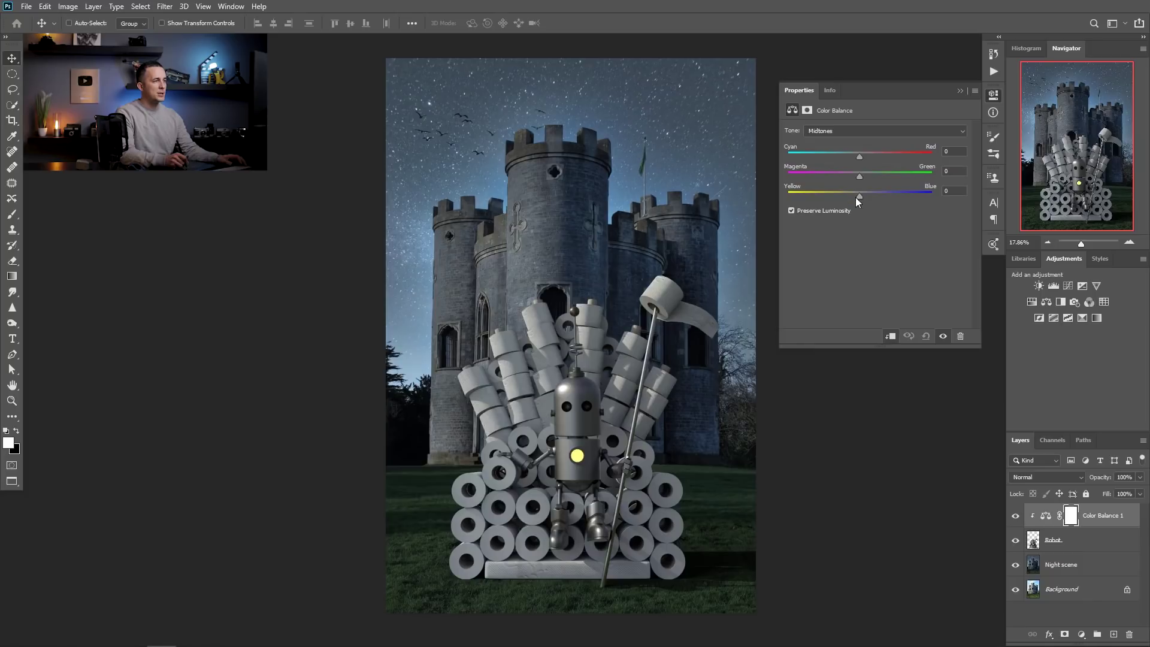
Shift the Color Balance shadows slightly toward blue.
click(862, 131)
click(860, 140)
drag(860, 196, 868, 196)
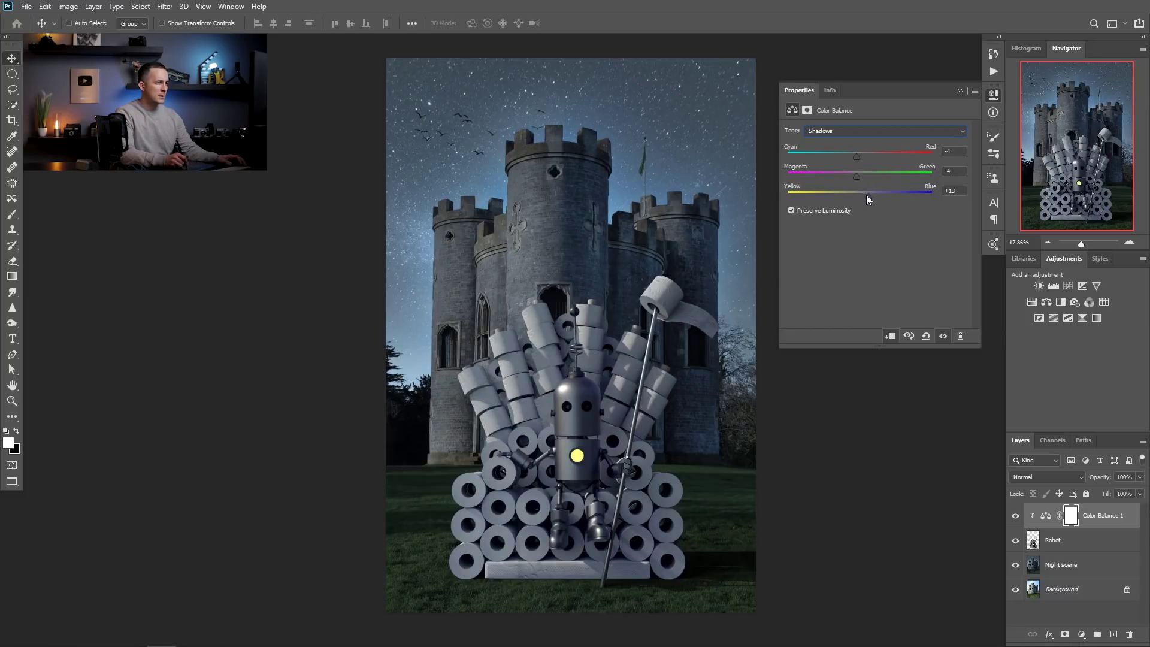
drag(864, 196, 861, 195)
Set the midtones to Cyan/Red -14, Magenta/Green -2 and Yellow/Blue +8.
click(862, 132)
click(851, 150)
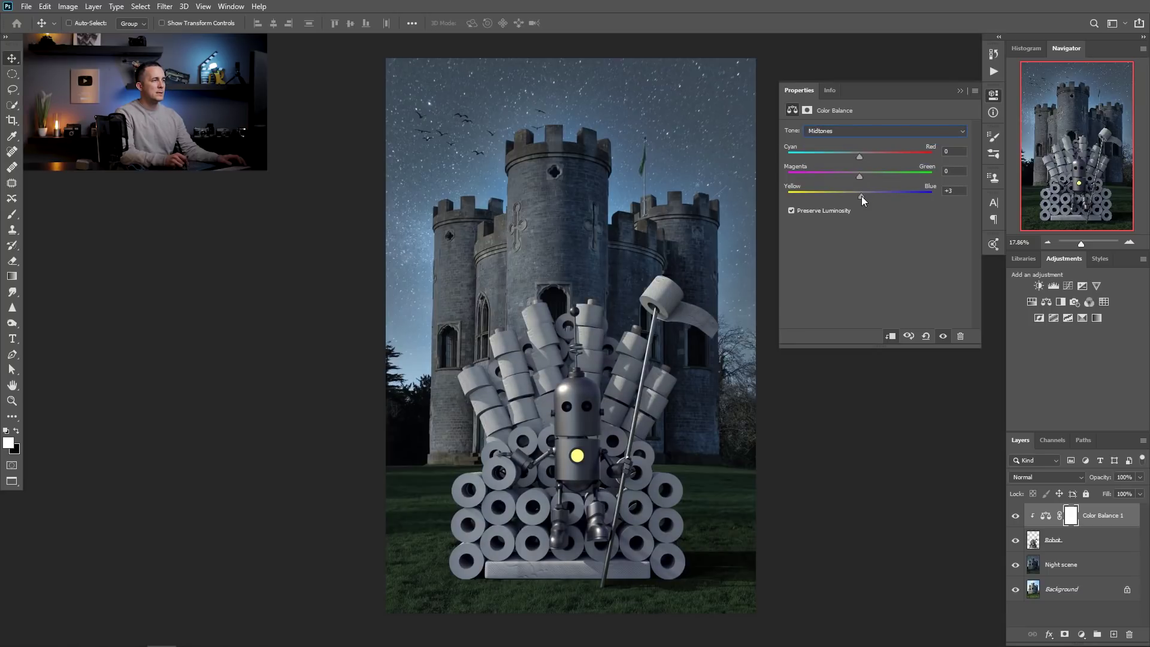
drag(853, 156, 852, 156)
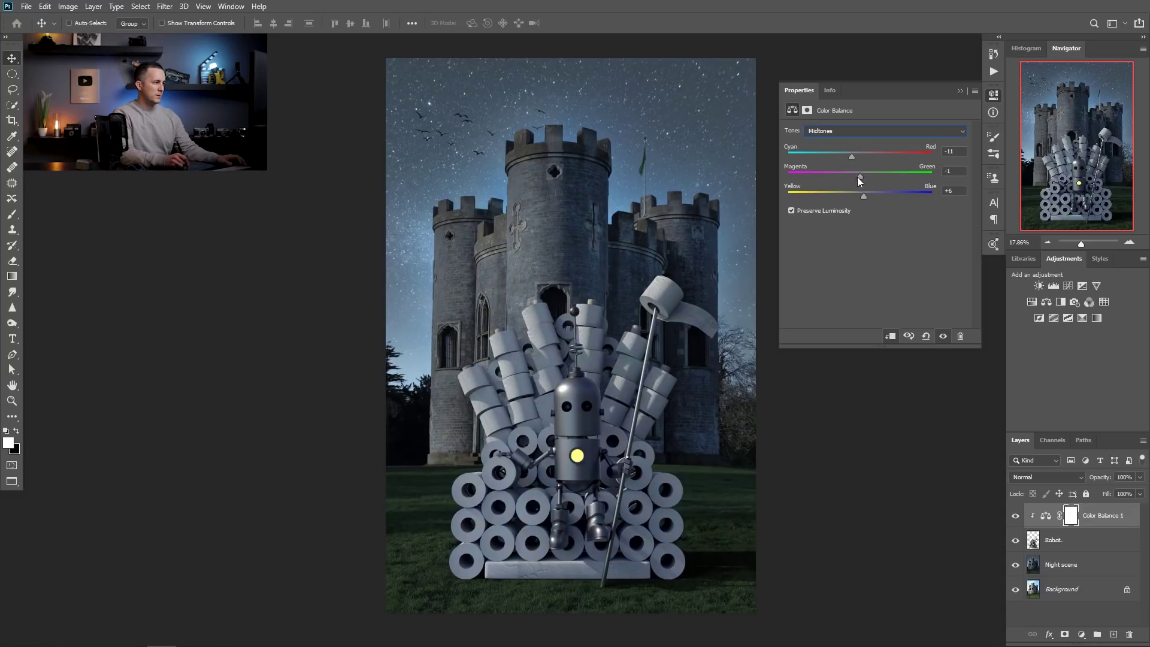
drag(857, 178, 854, 177)
key(ctrl+plus)
key(ctrl+plus)
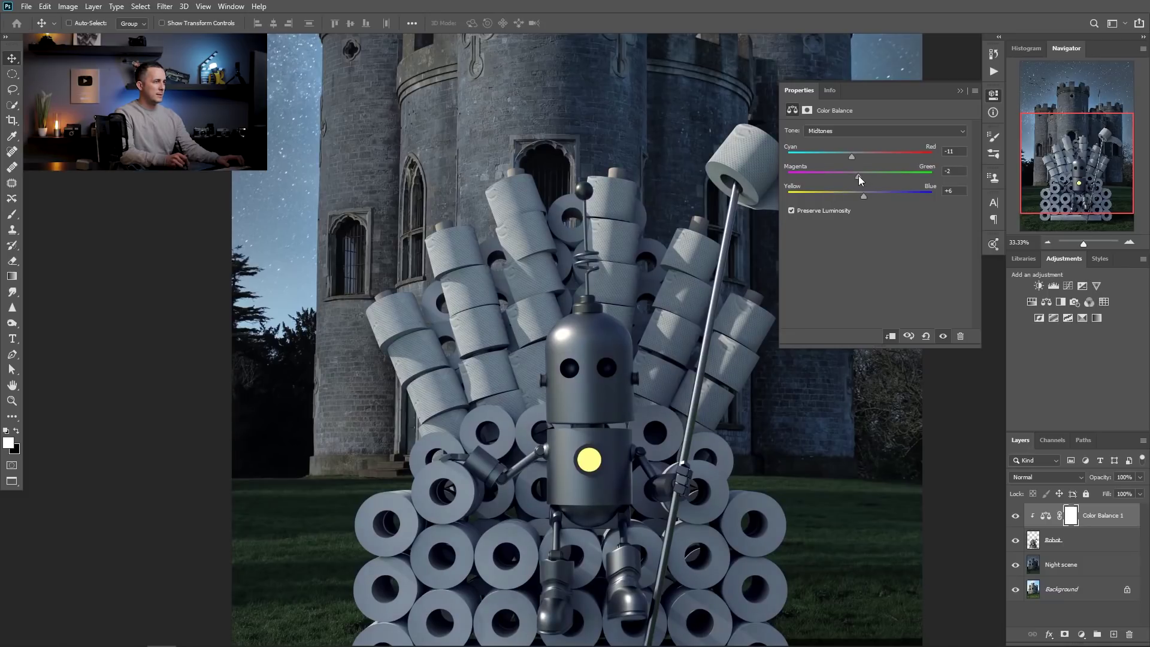
click(854, 156)
scroll(783, 228, down, 3)
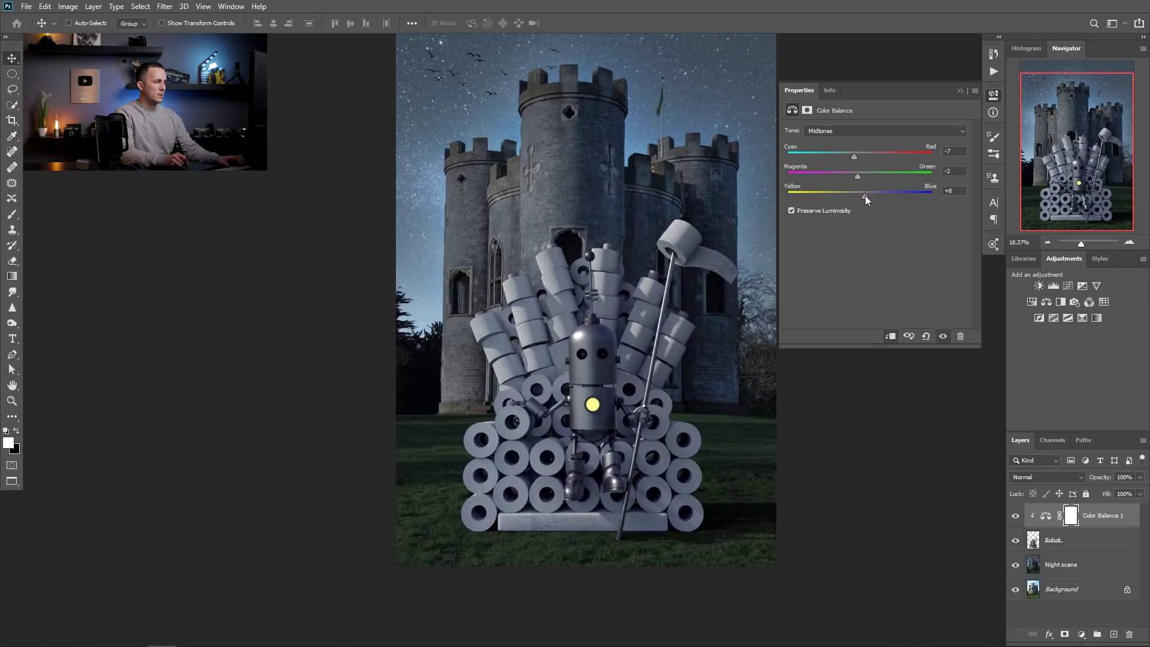
drag(864, 195, 862, 196)
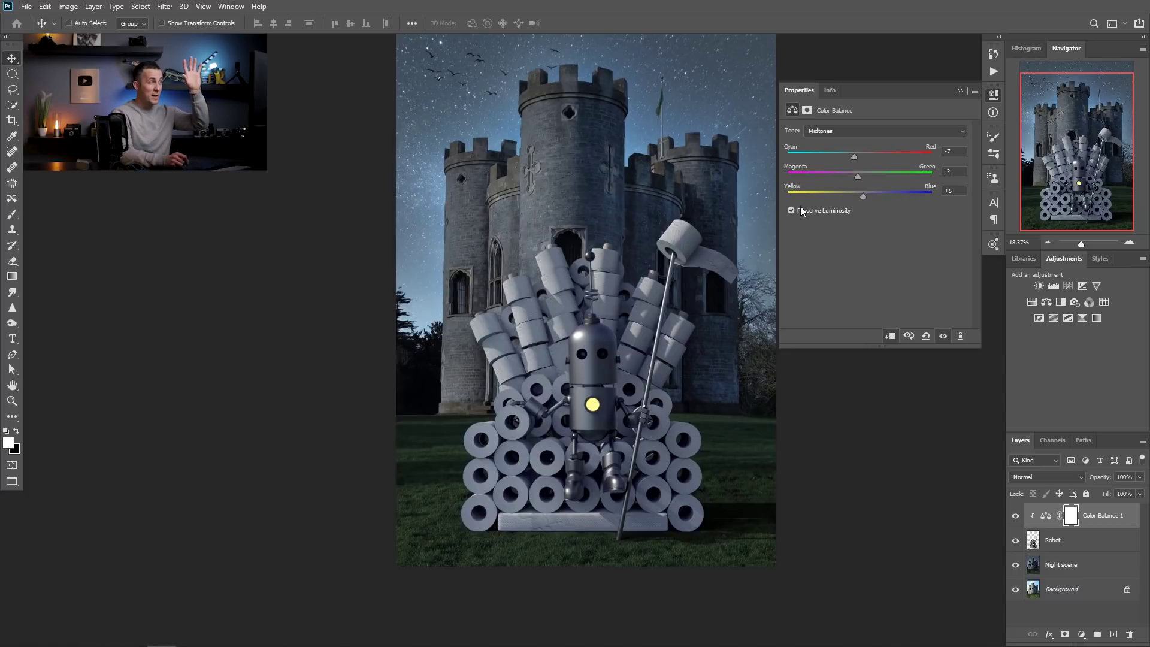
scroll(657, 286, up, 5)
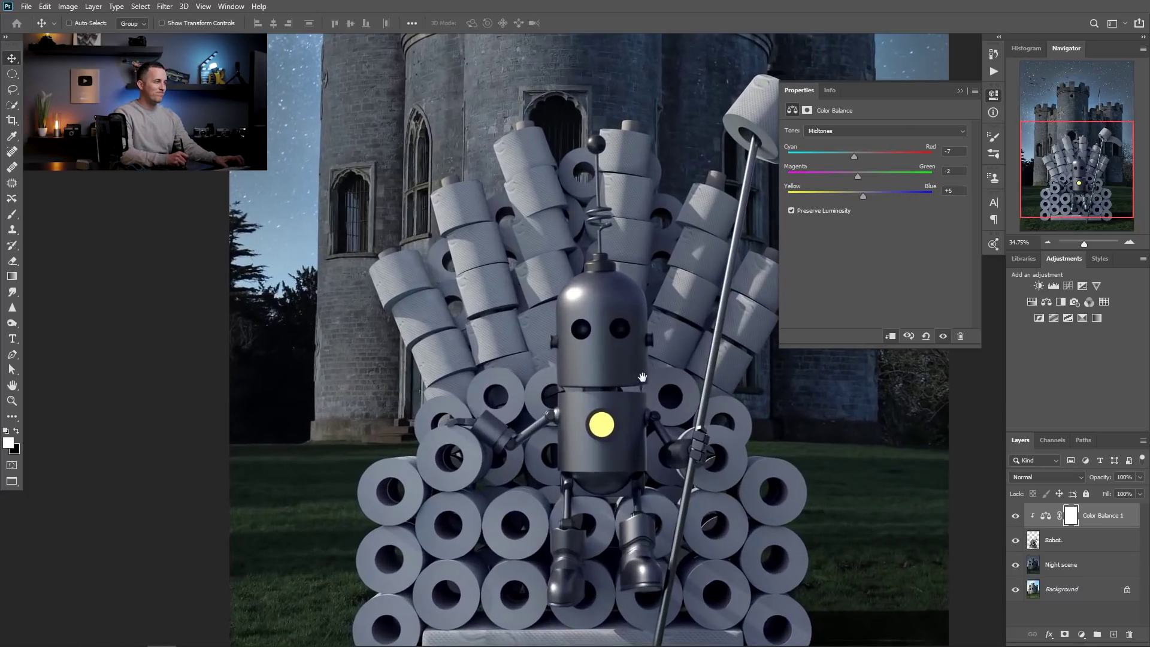
drag(867, 198, 865, 197)
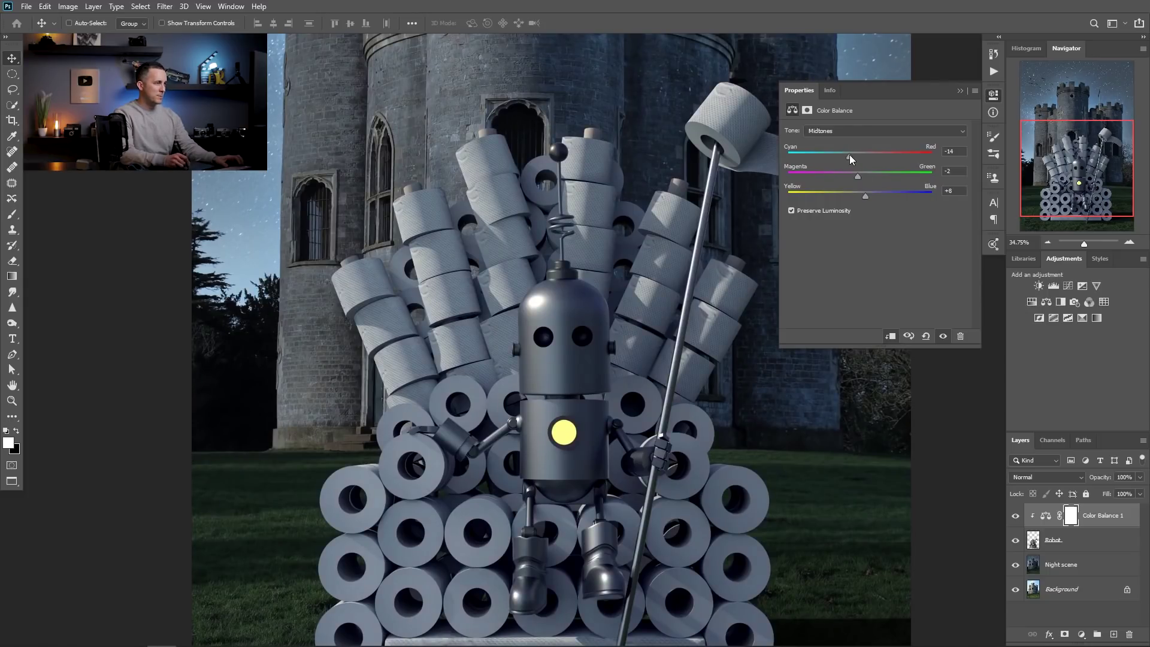
scroll(612, 347, down, 5)
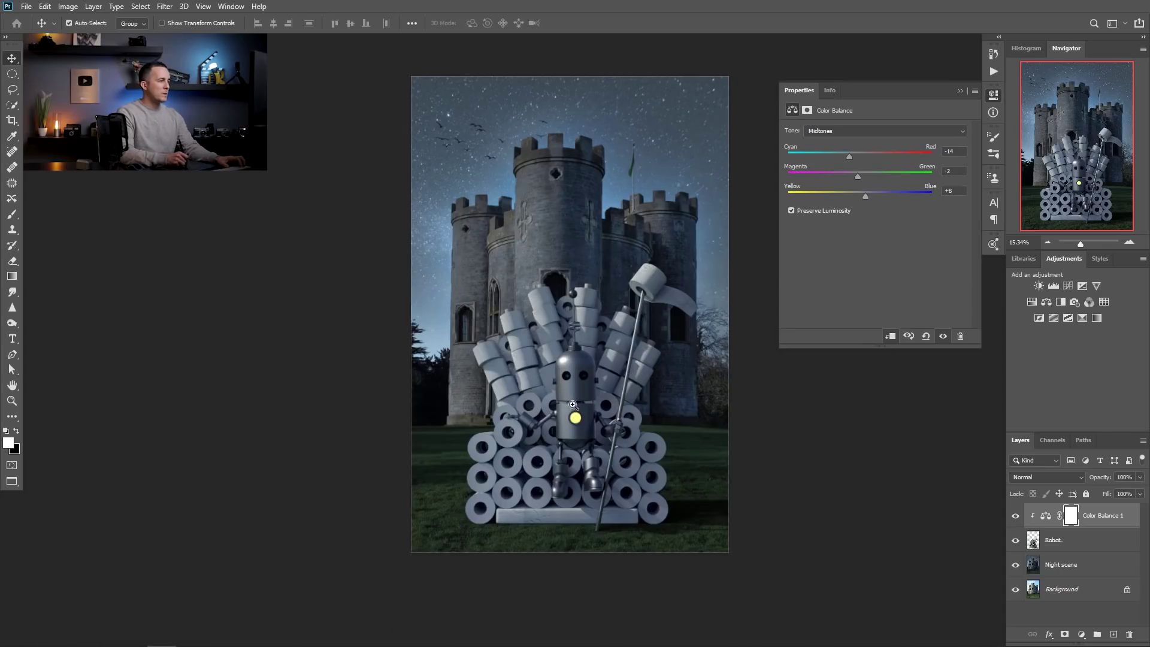
Set the Color Balance highlights to Cyan/Red +3.
drag(581, 396, 538, 389)
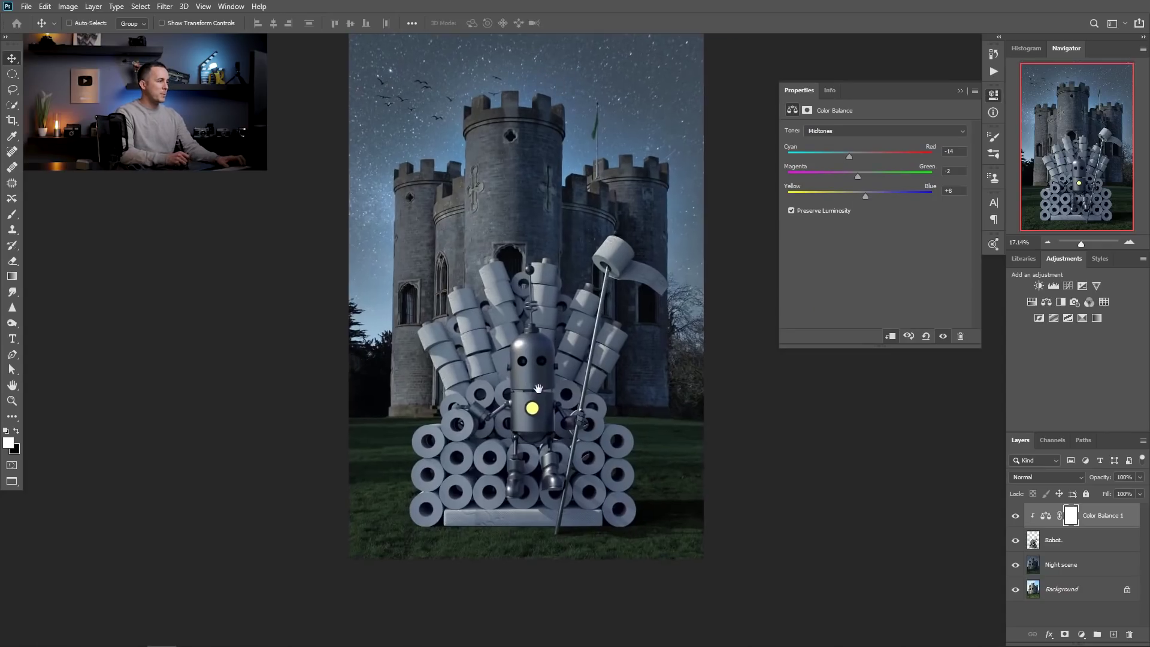
click(860, 131)
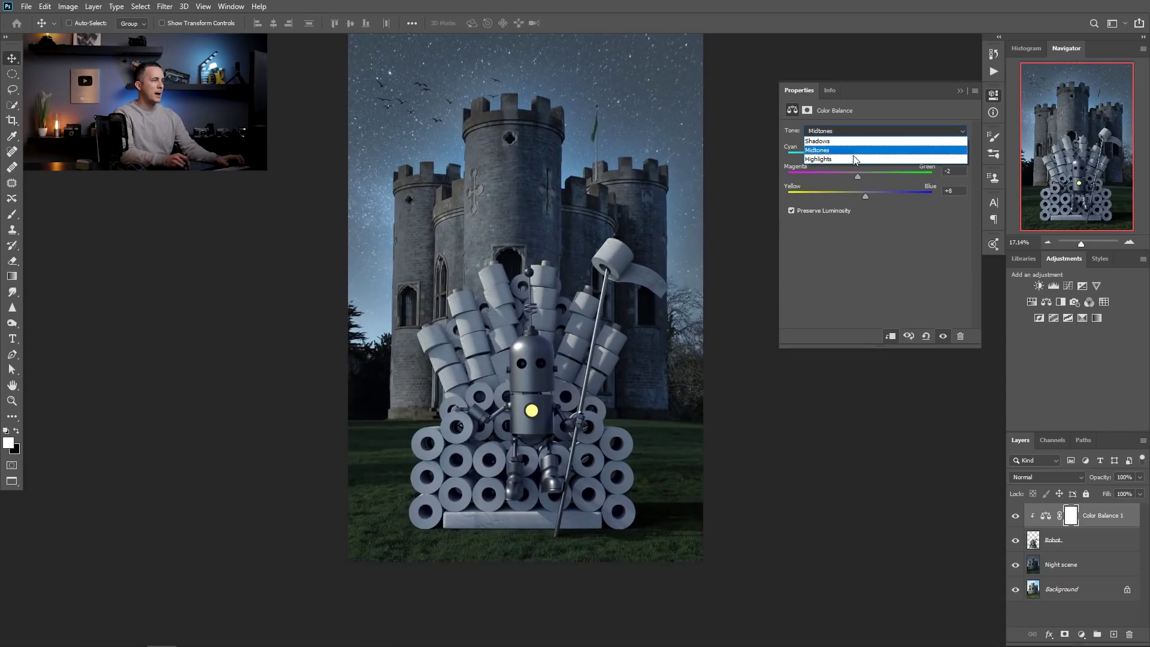
click(854, 160)
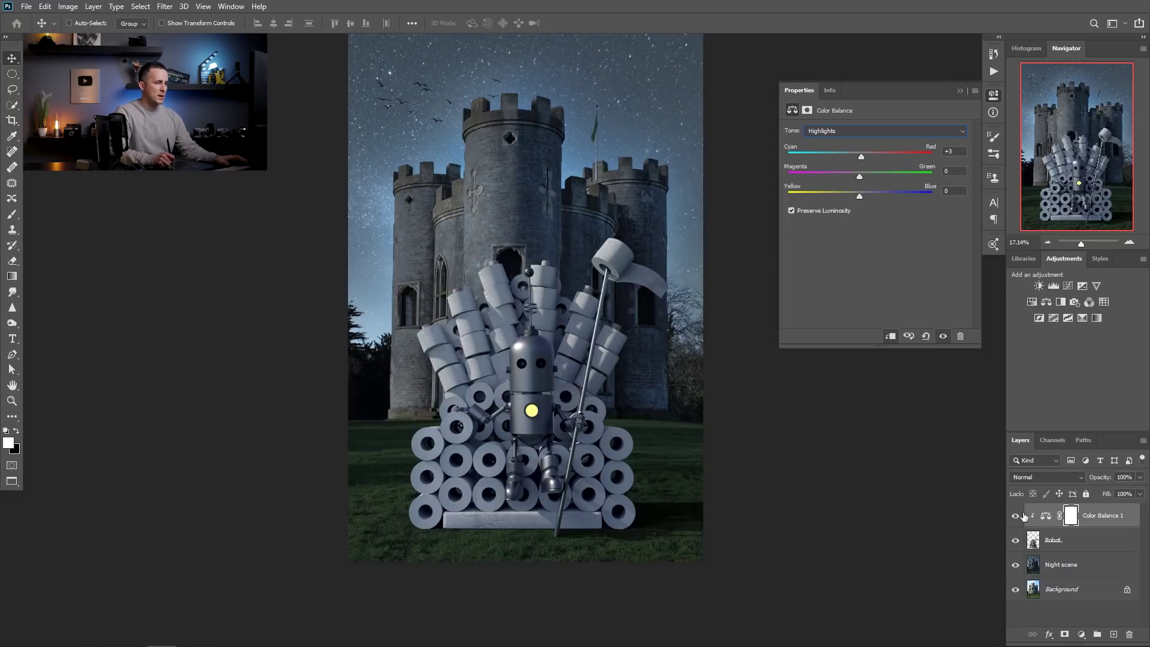
Toggle the Color Balance layer off and on to compare, then collapse the Properties panel.
click(1017, 516)
click(1016, 515)
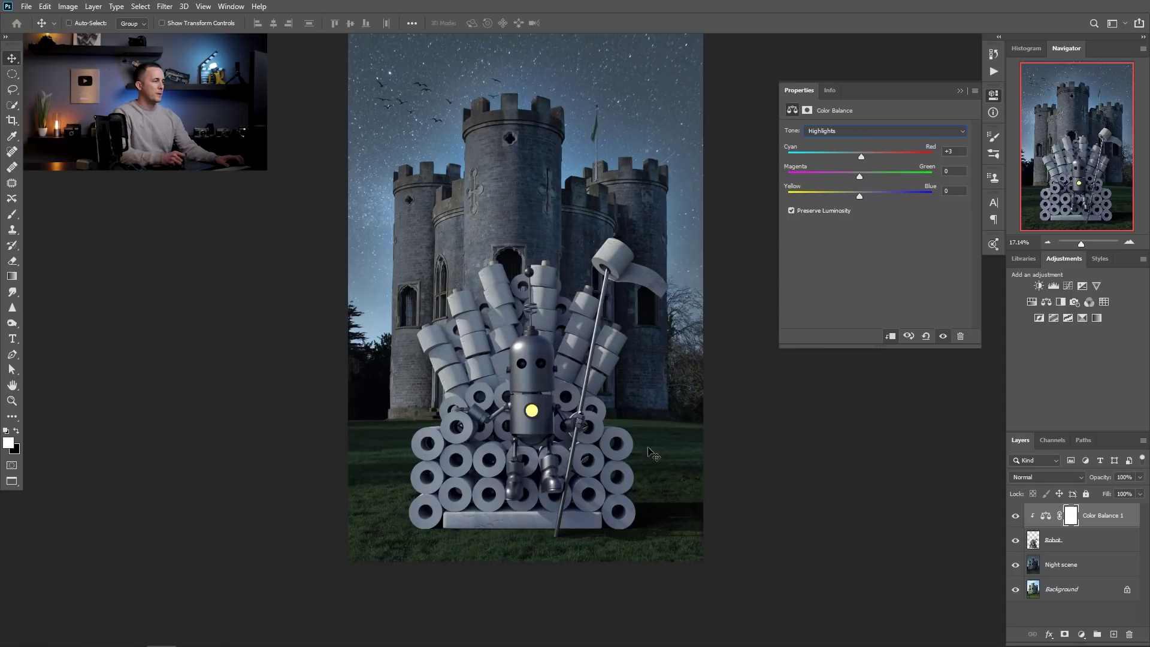
scroll(593, 488, up, 5)
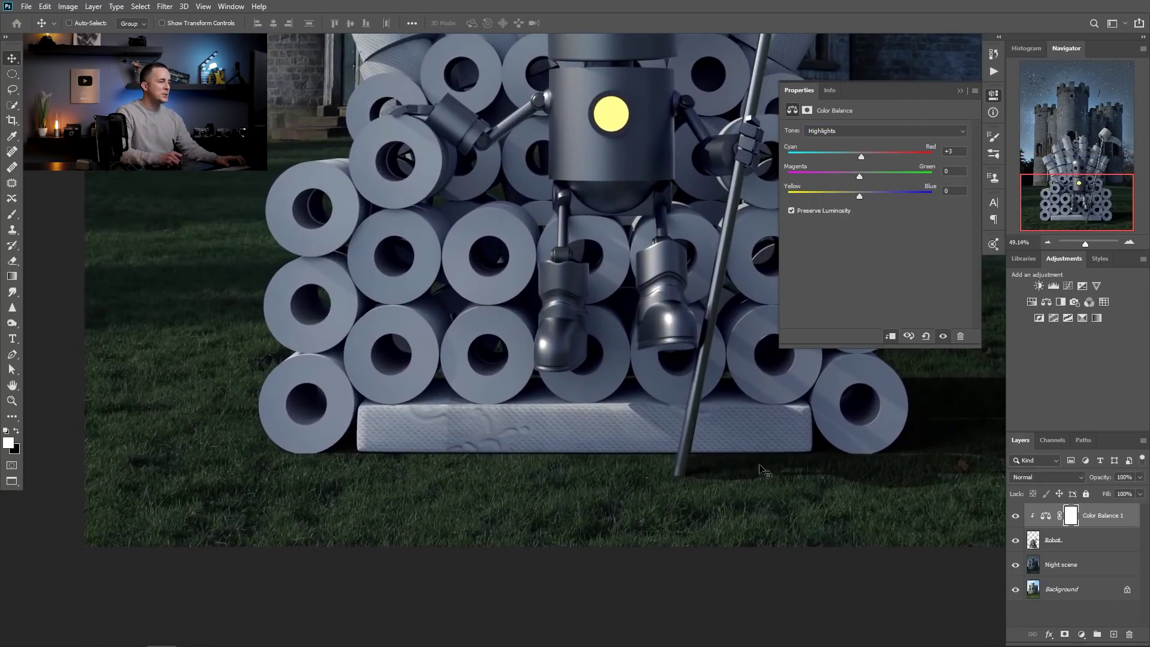
drag(705, 461, 557, 468)
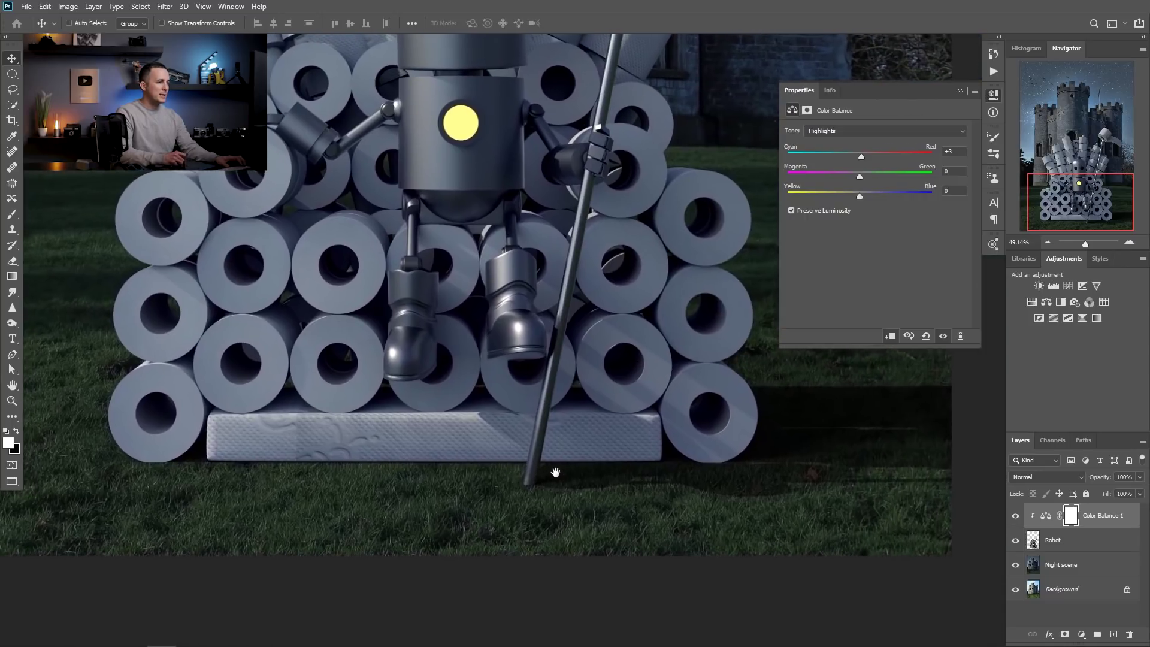
click(959, 91)
drag(403, 428, 471, 417)
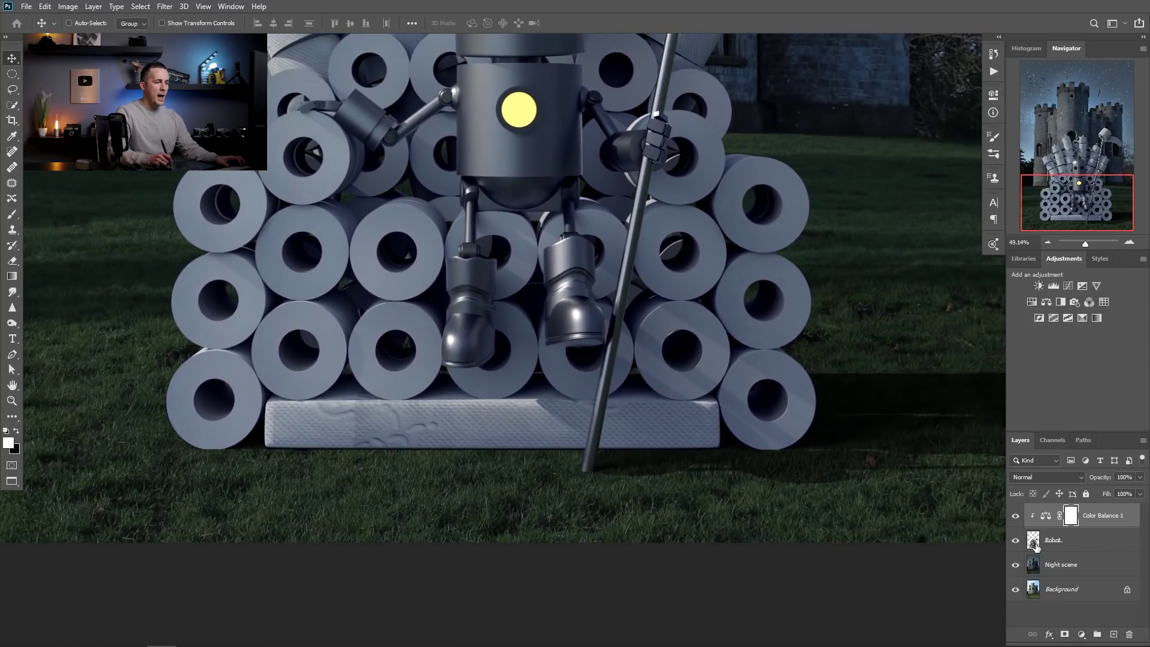
Add a mask to the Robot layer and pick the Dune Grass brush.
click(1035, 542)
click(1064, 633)
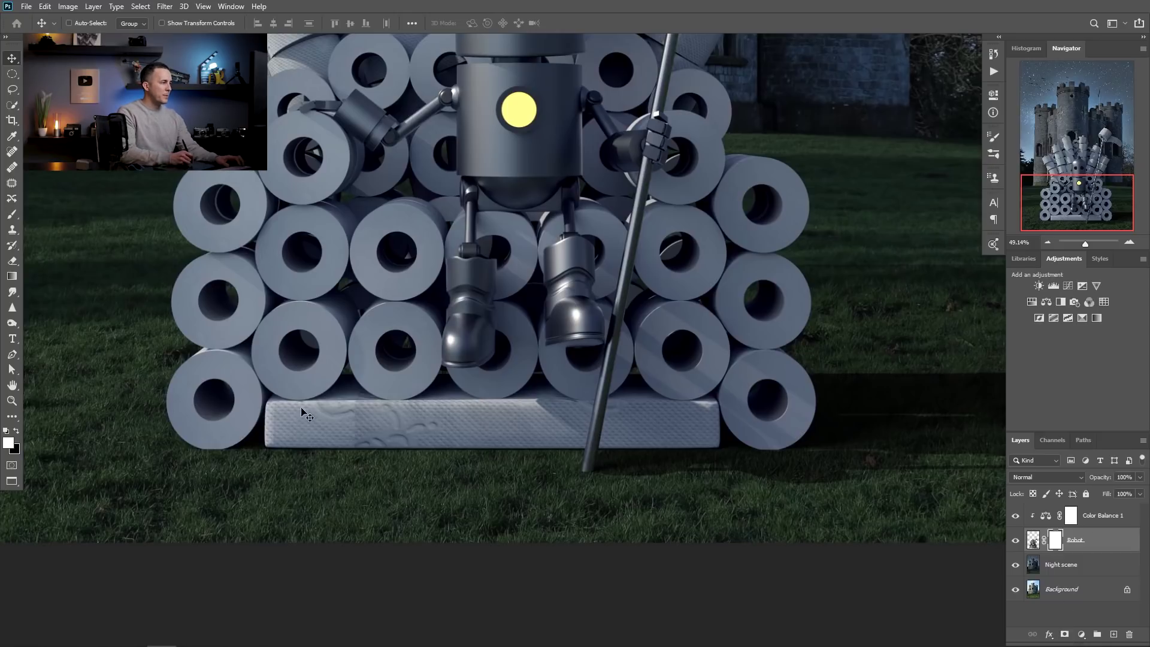
key(b)
right_click(469, 317)
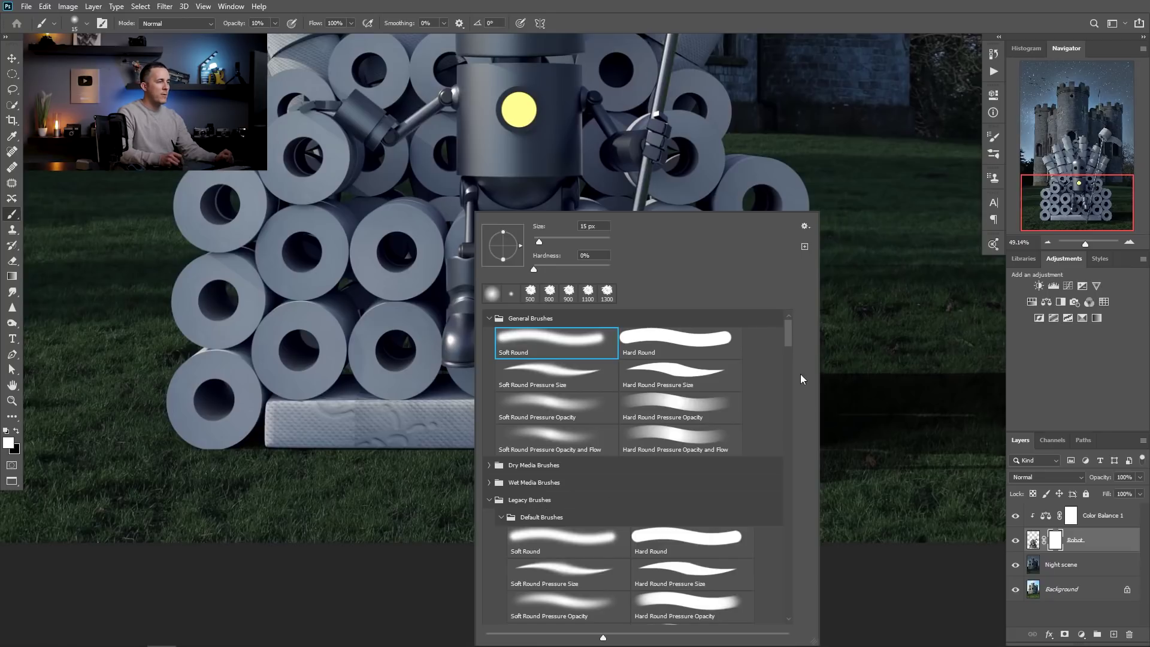
drag(788, 344, 793, 416)
scroll(793, 415, down, 5)
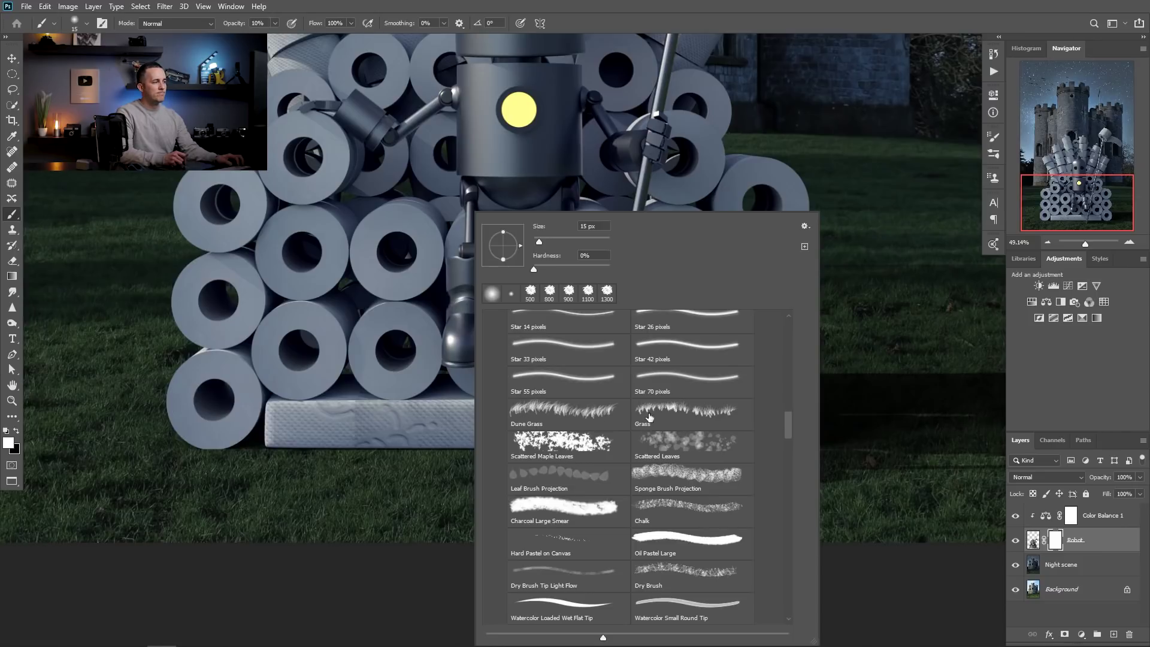
click(582, 413)
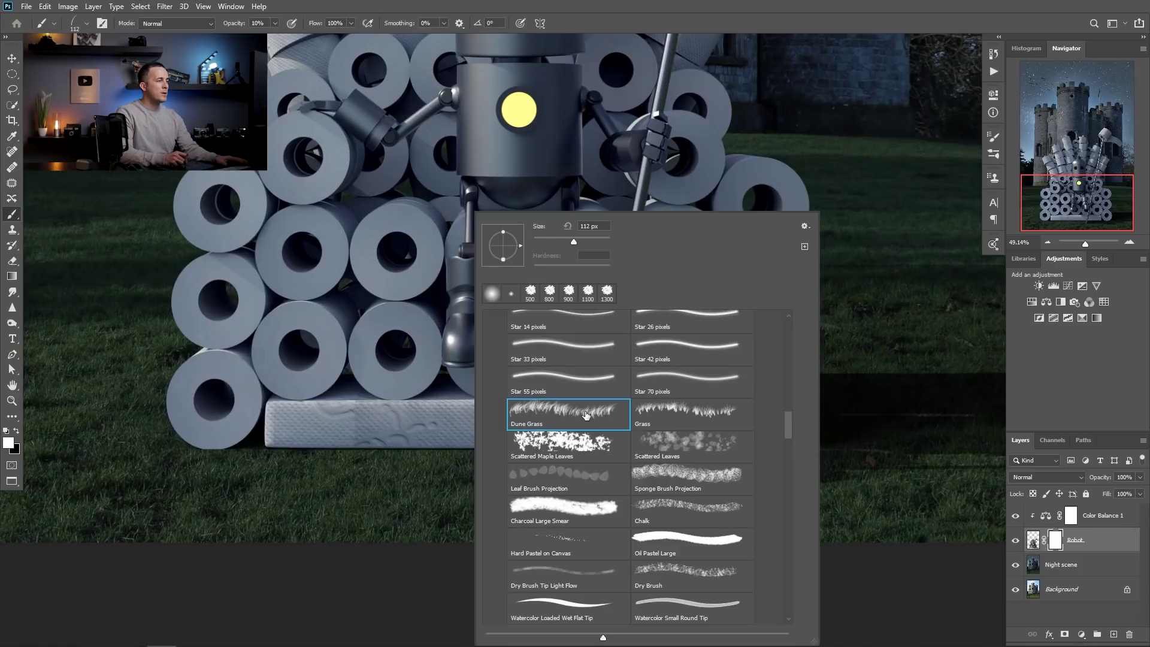
click(431, 476)
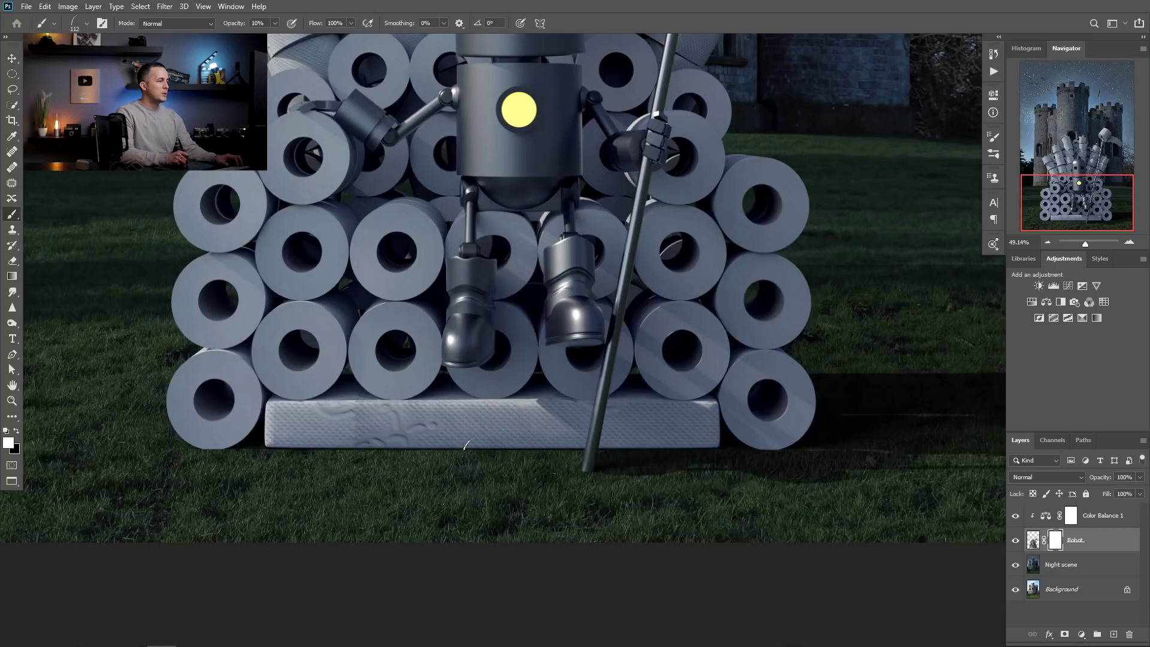
Turn off Transfer for the Dune Grass brush in Brush Settings.
click(993, 137)
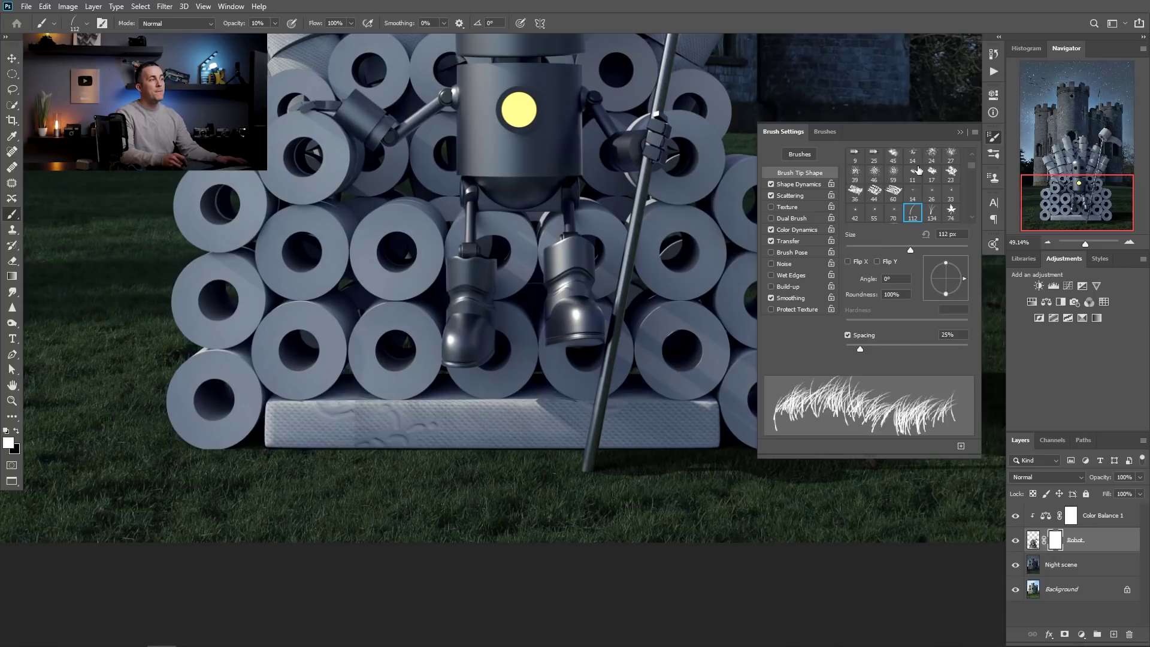
click(771, 240)
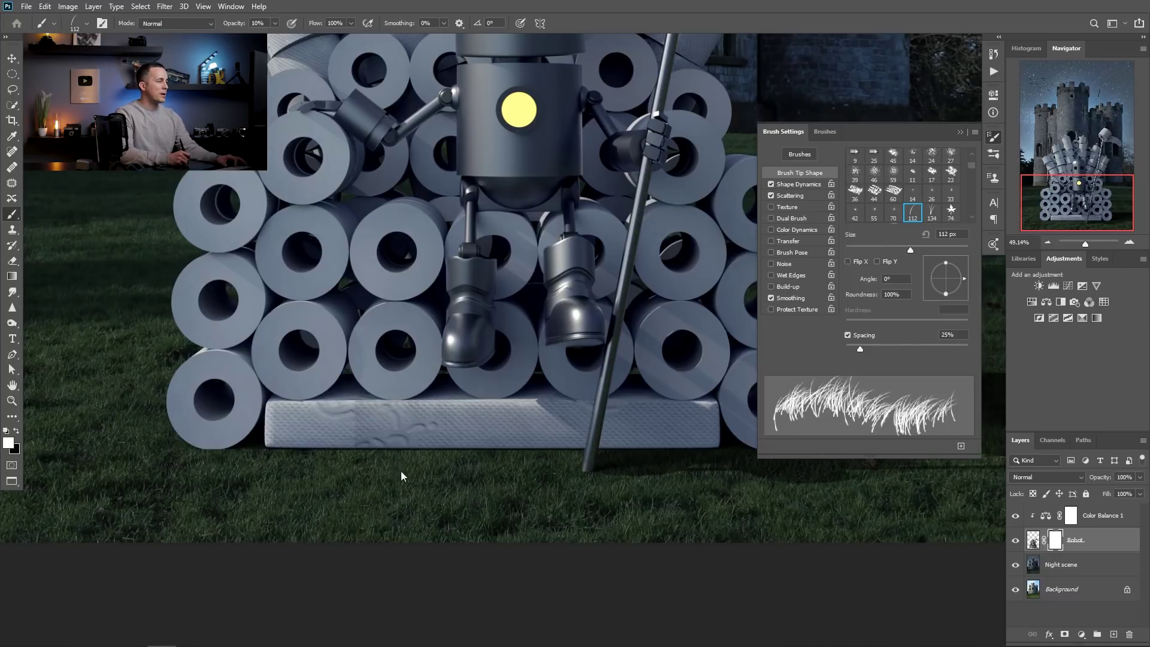
click(960, 131)
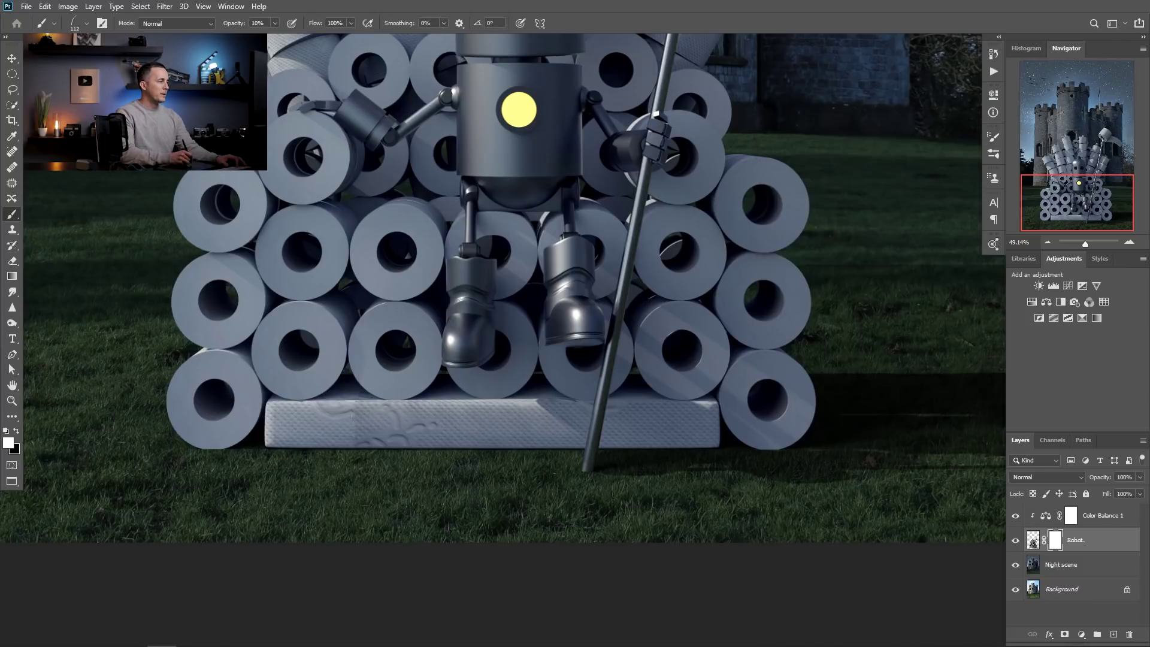
Paint black grass blades at 100% opacity along the mattress's bottom edge on the Robot mask.
key(x)
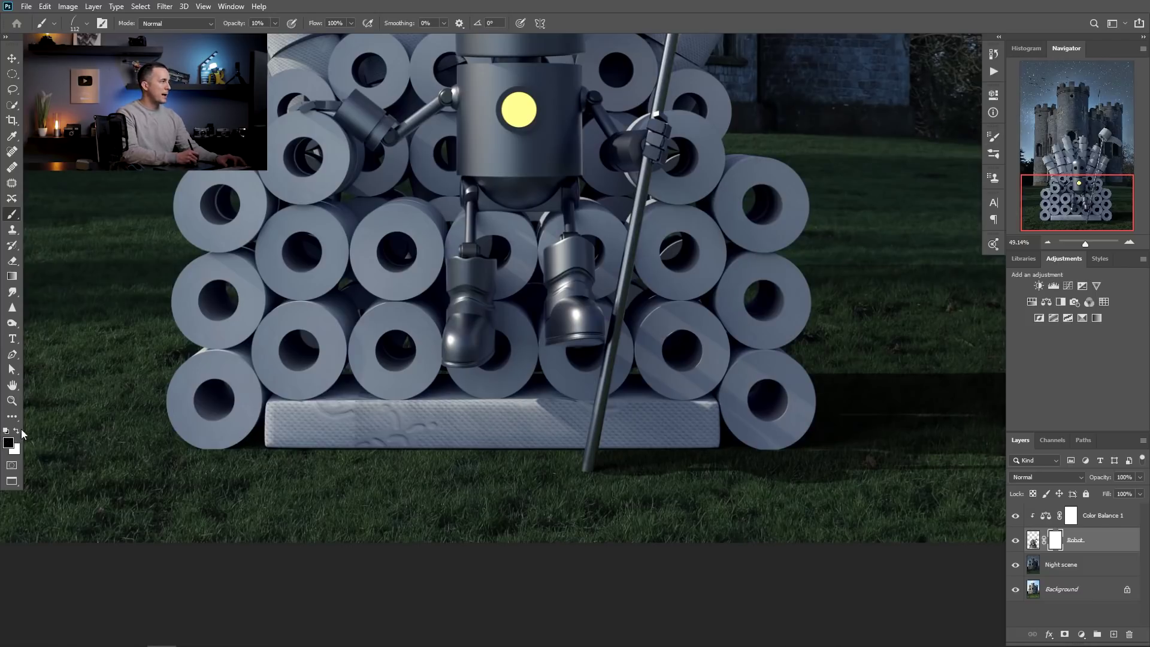
drag(234, 26, 310, 32)
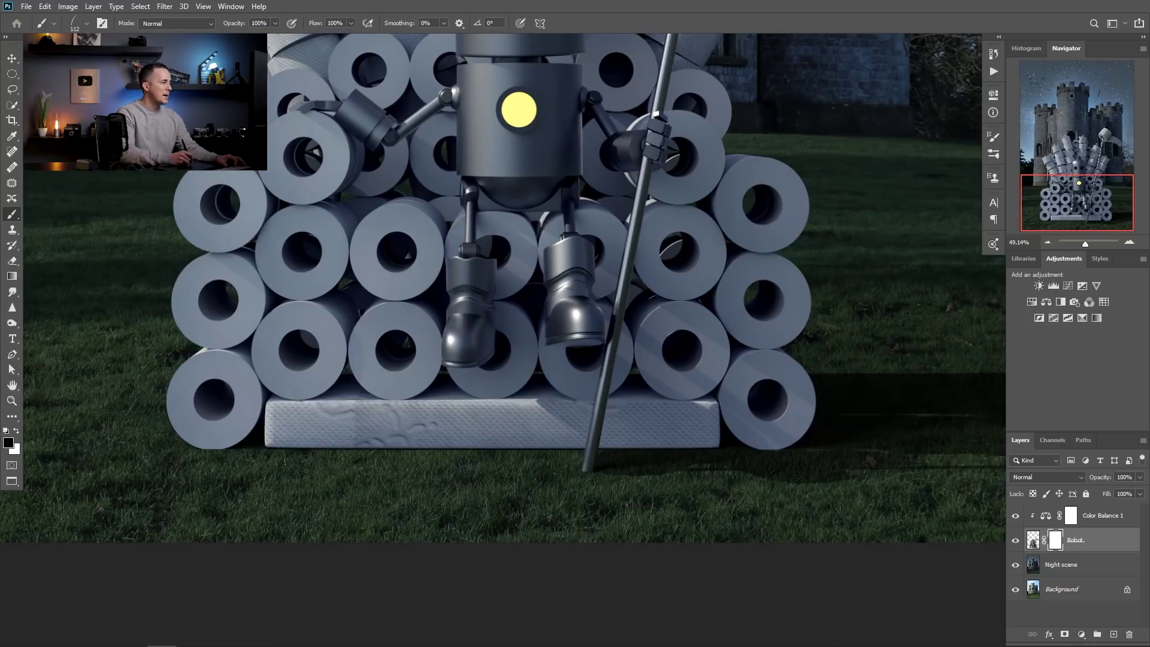
mouse_move(267, 447)
mouse_down()
mouse_move(380, 406)
mouse_move(386, 417)
mouse_move(510, 411)
mouse_up()
scroll(299, 470, up, 2)
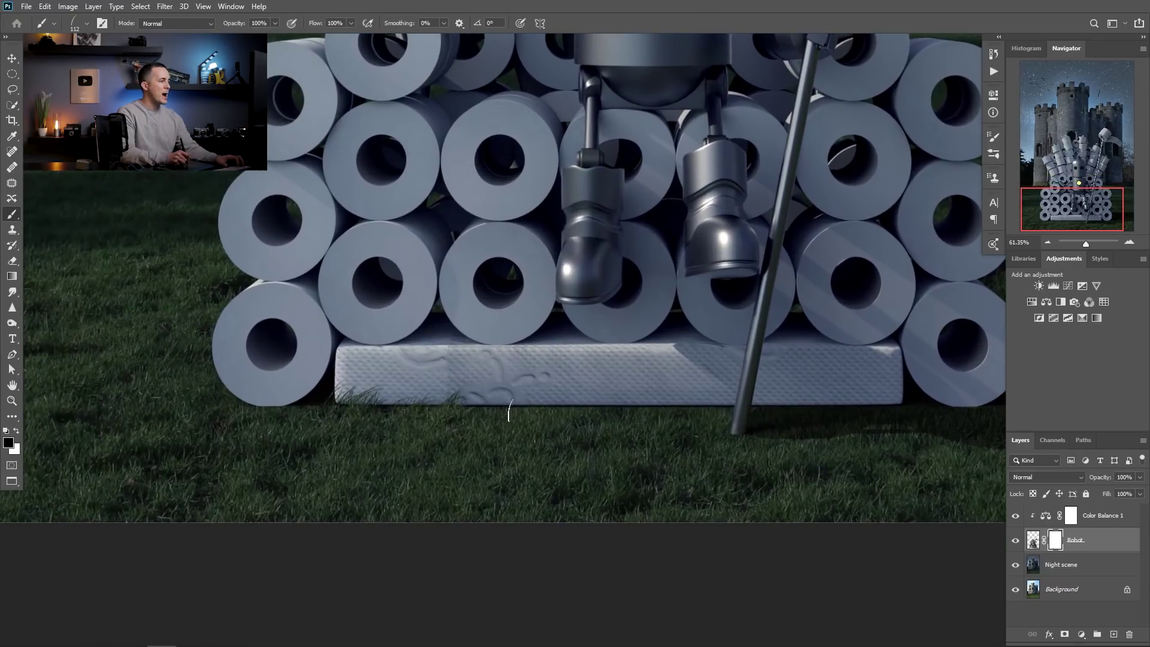
mouse_move(394, 425)
mouse_down()
mouse_move(464, 410)
mouse_move(557, 417)
mouse_up()
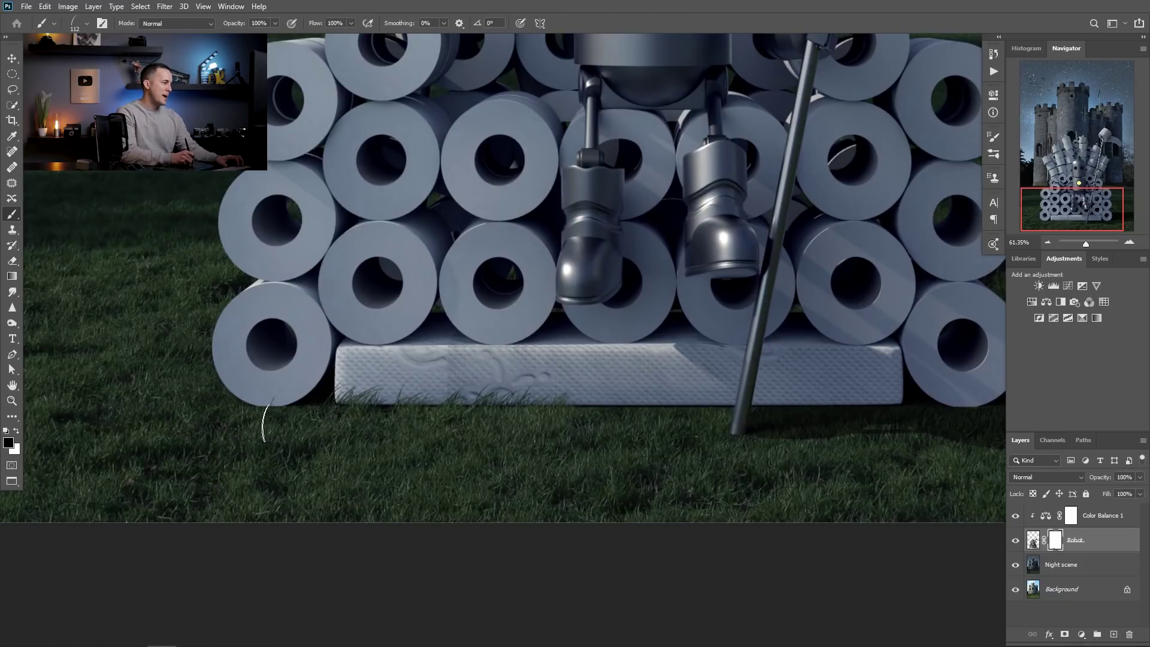
drag(264, 416, 247, 408)
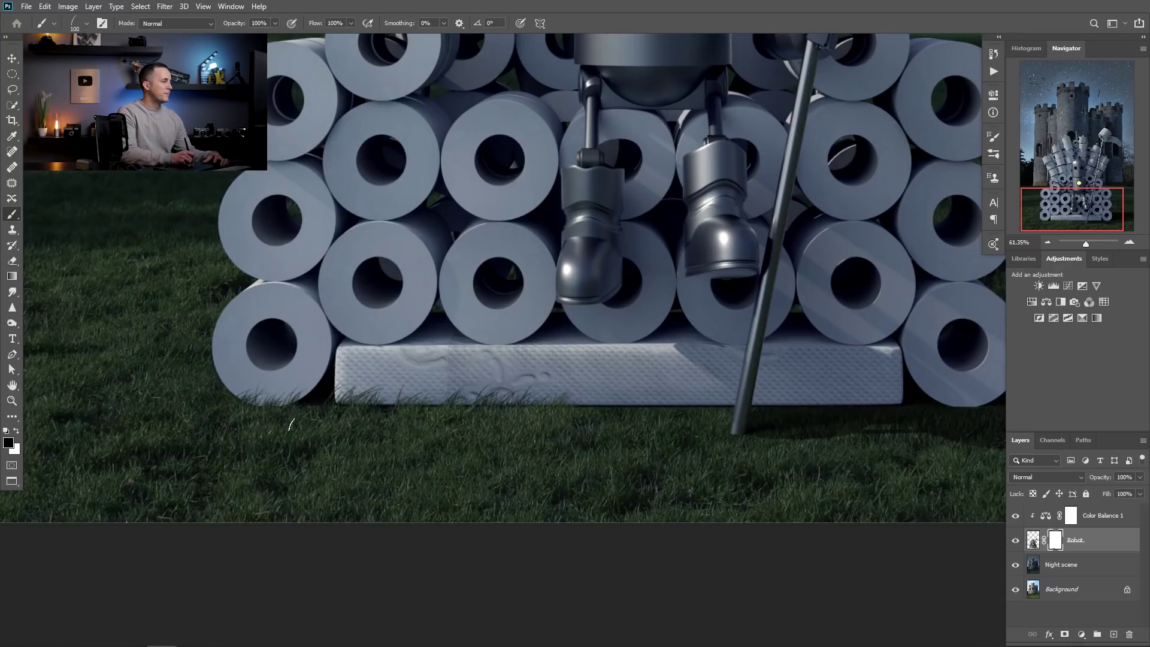
drag(593, 412, 715, 413)
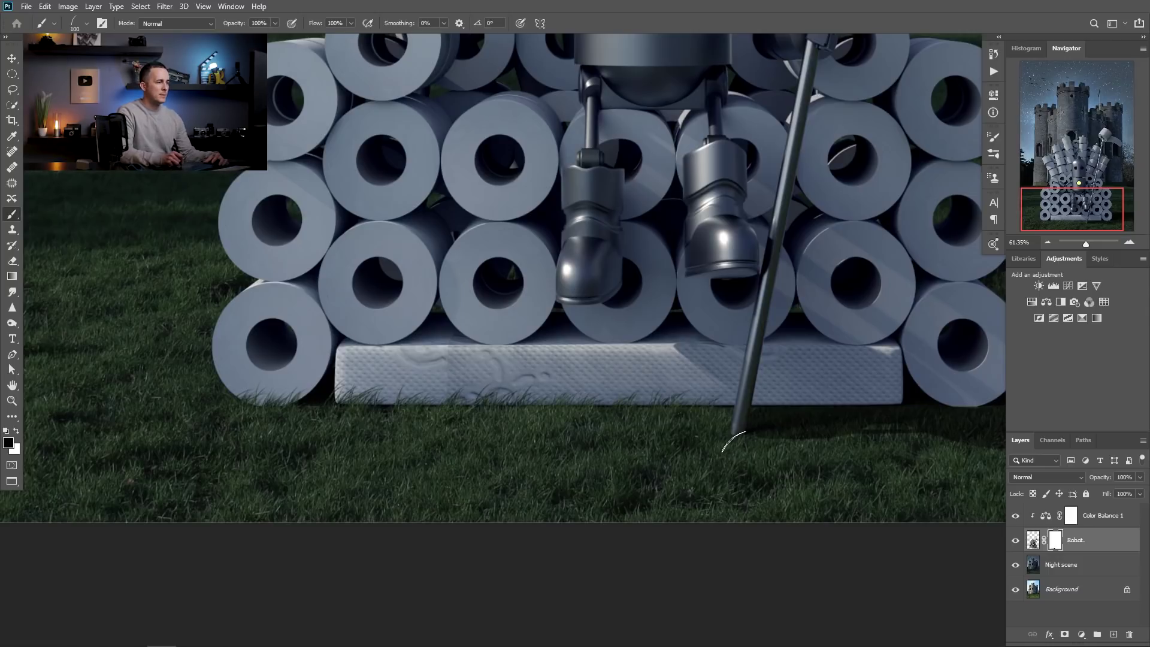
drag(788, 421, 676, 421)
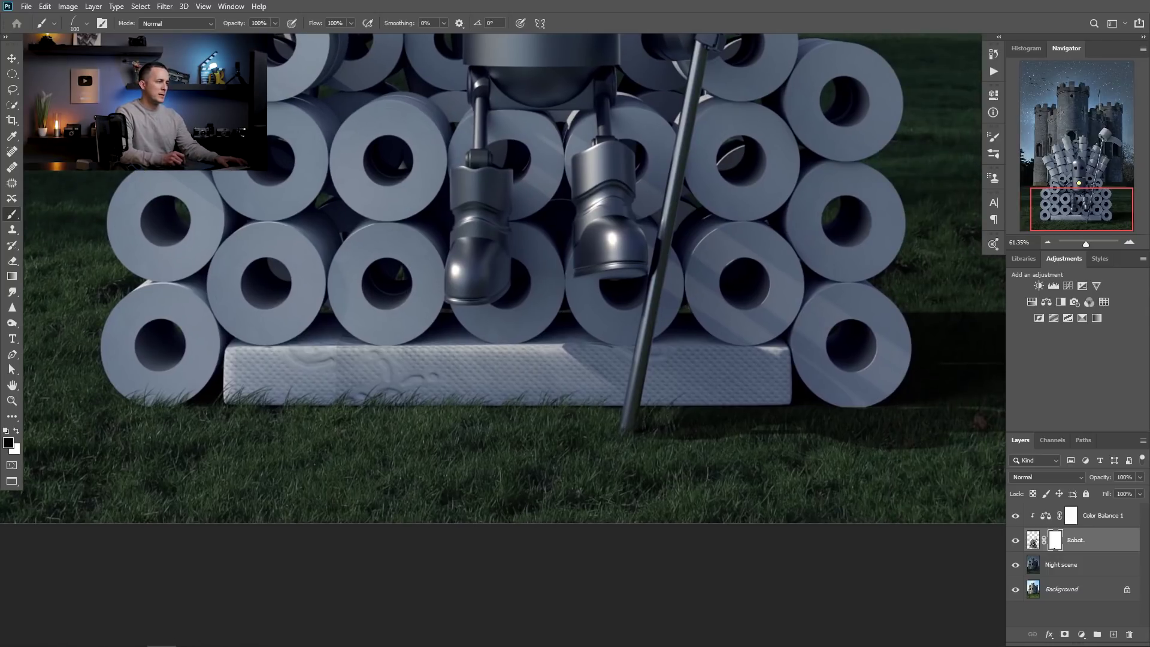
With a 60 px tip rotated to -177°, paint along the shadow band's upper edge.
key(bracketleft)
key(bracketleft)
key(bracketleft)
key(bracketleft)
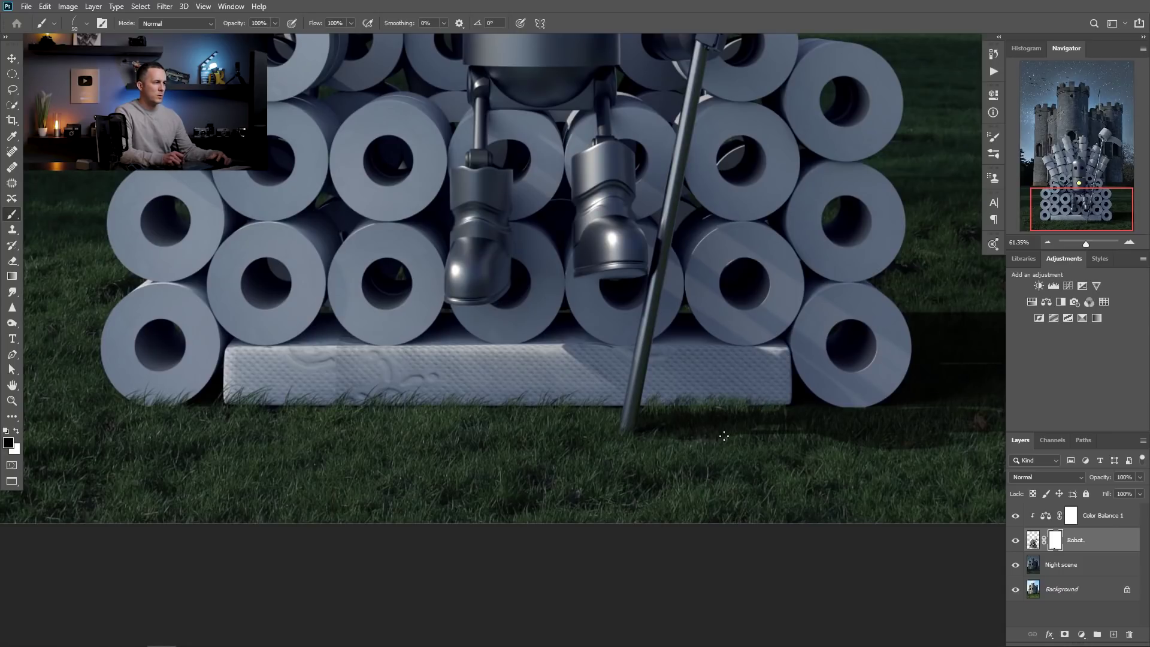
drag(737, 452, 645, 431)
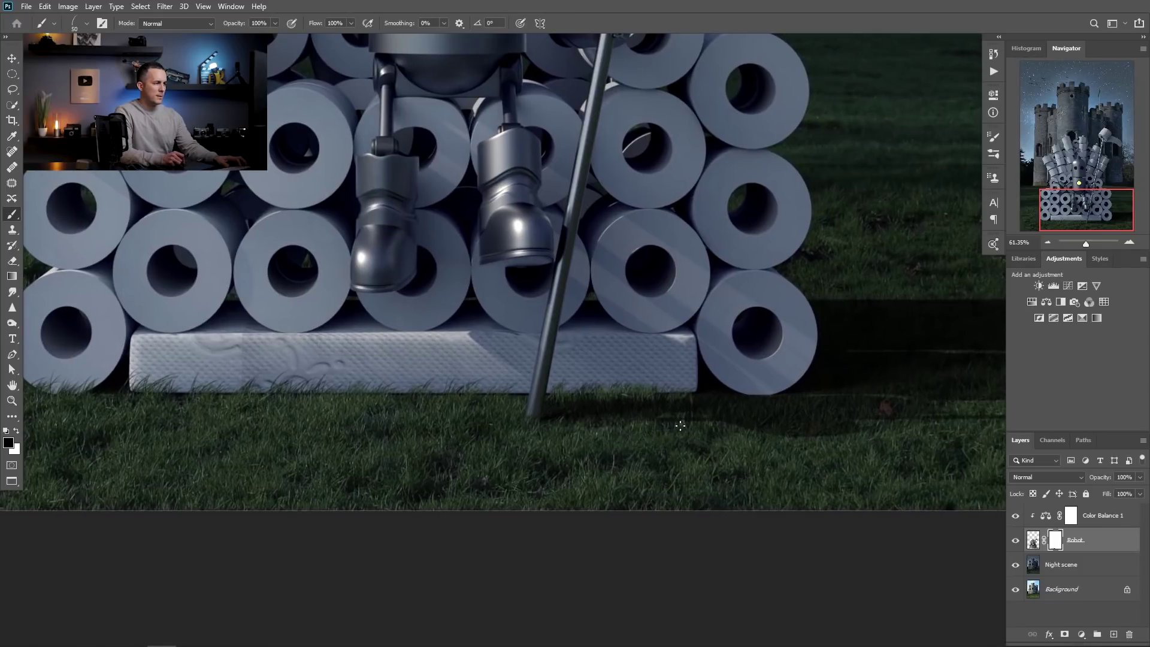
drag(773, 440, 633, 408)
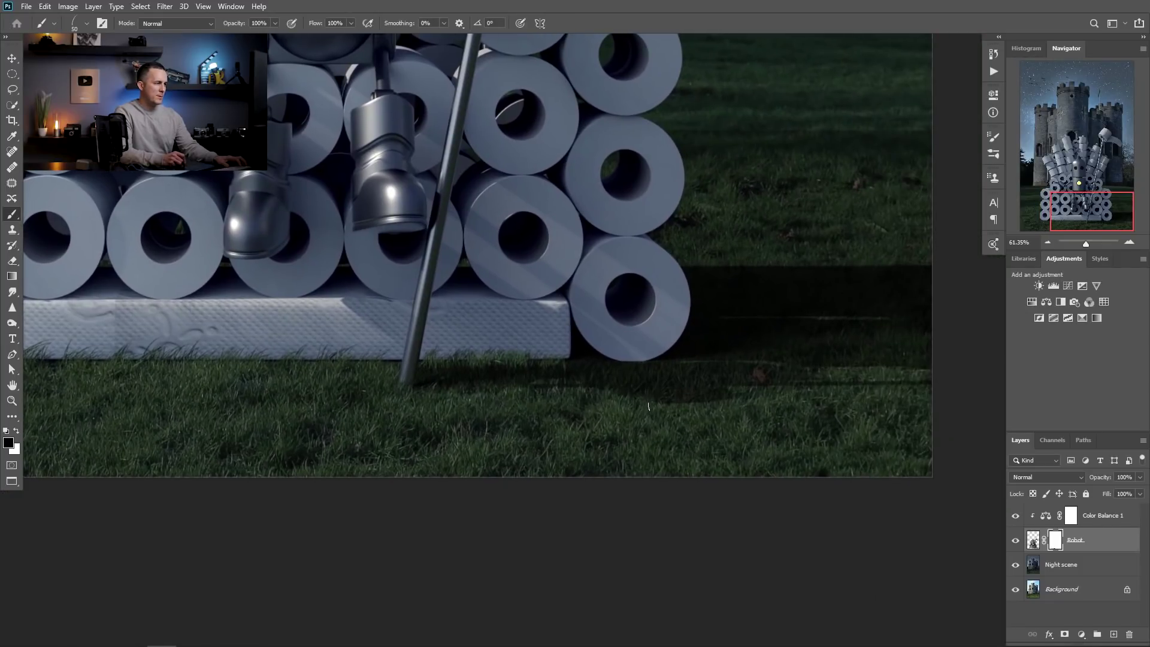
drag(761, 396, 674, 405)
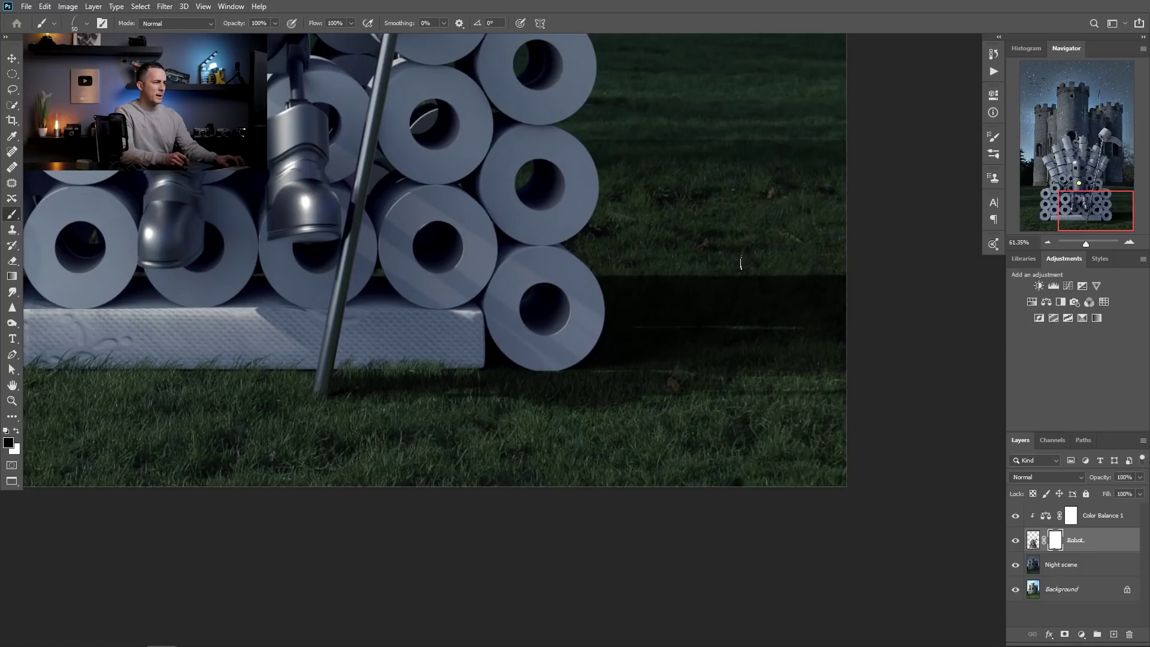
right_click(721, 226)
mouse_move(734, 242)
mouse_down()
mouse_move(688, 260)
mouse_move(806, 277)
mouse_up()
click(688, 259)
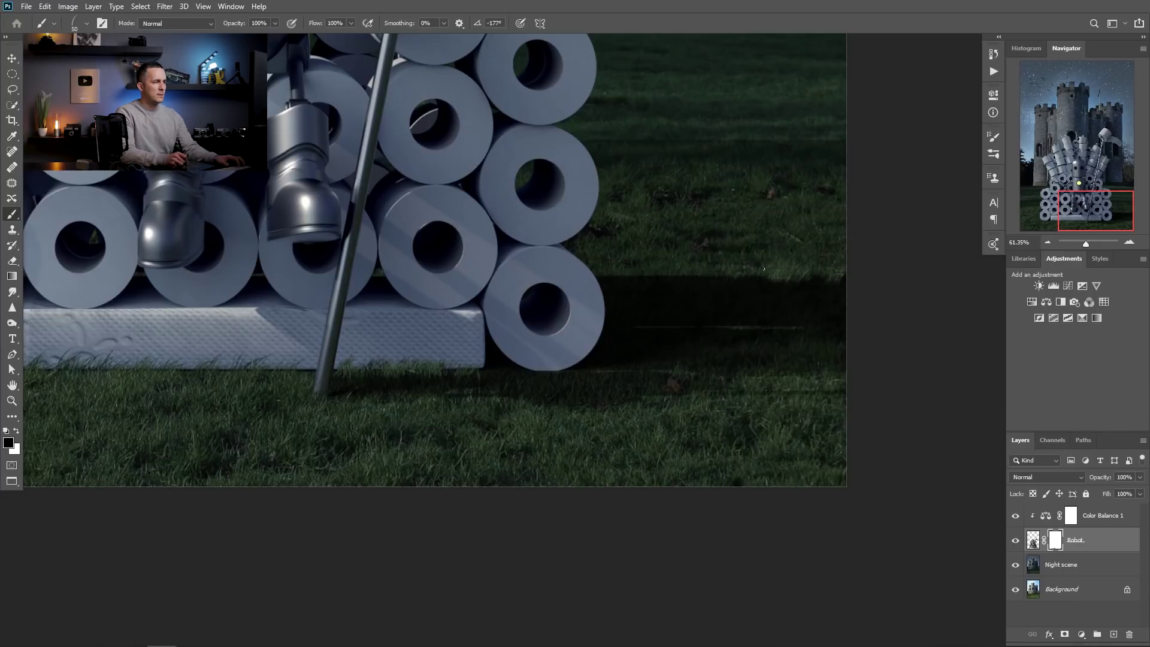
drag(683, 273, 659, 273)
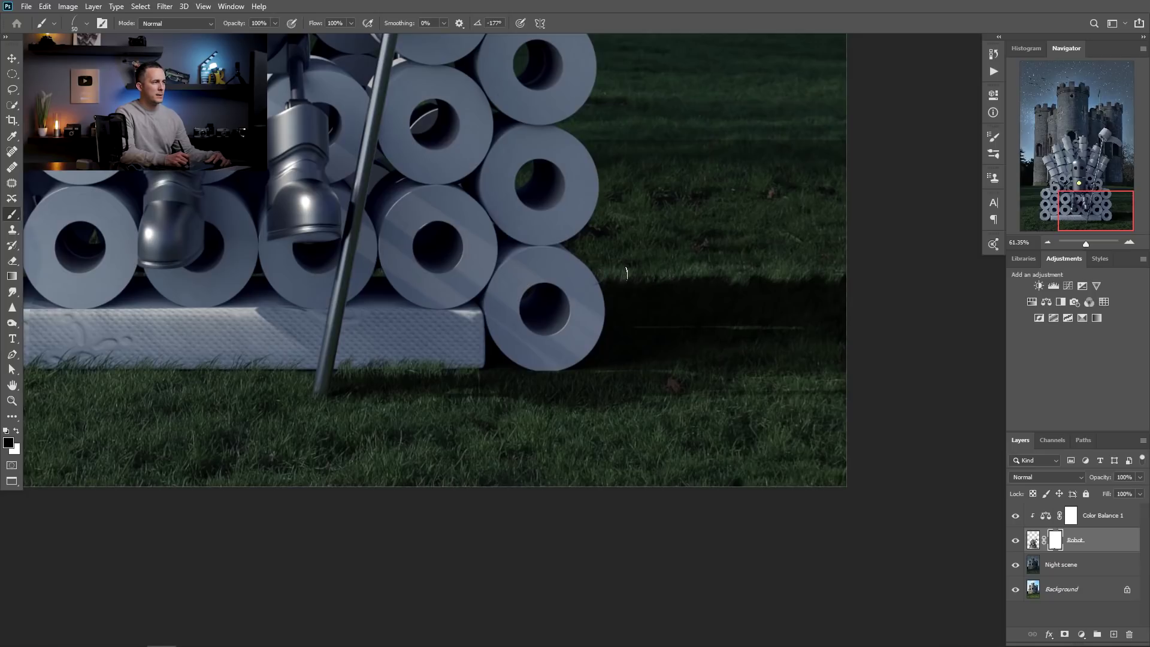
mouse_move(713, 274)
mouse_down()
mouse_move(608, 274)
mouse_move(691, 273)
mouse_up()
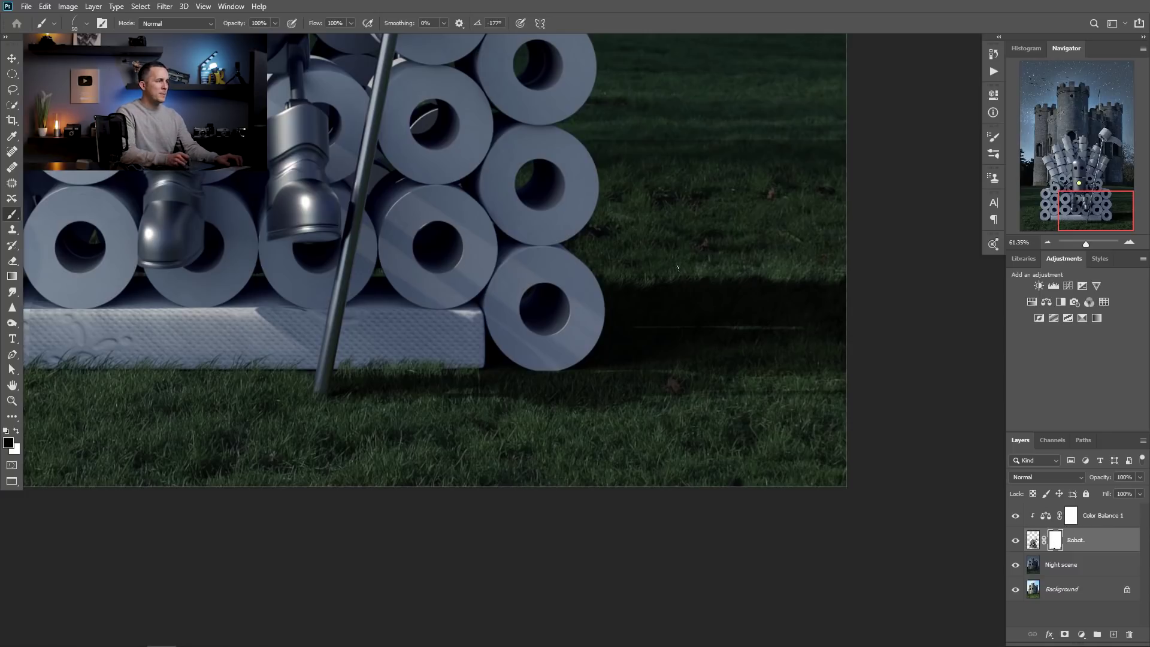
Switch to a white plain round brush at 60 px and 20% opacity.
right_click(735, 260)
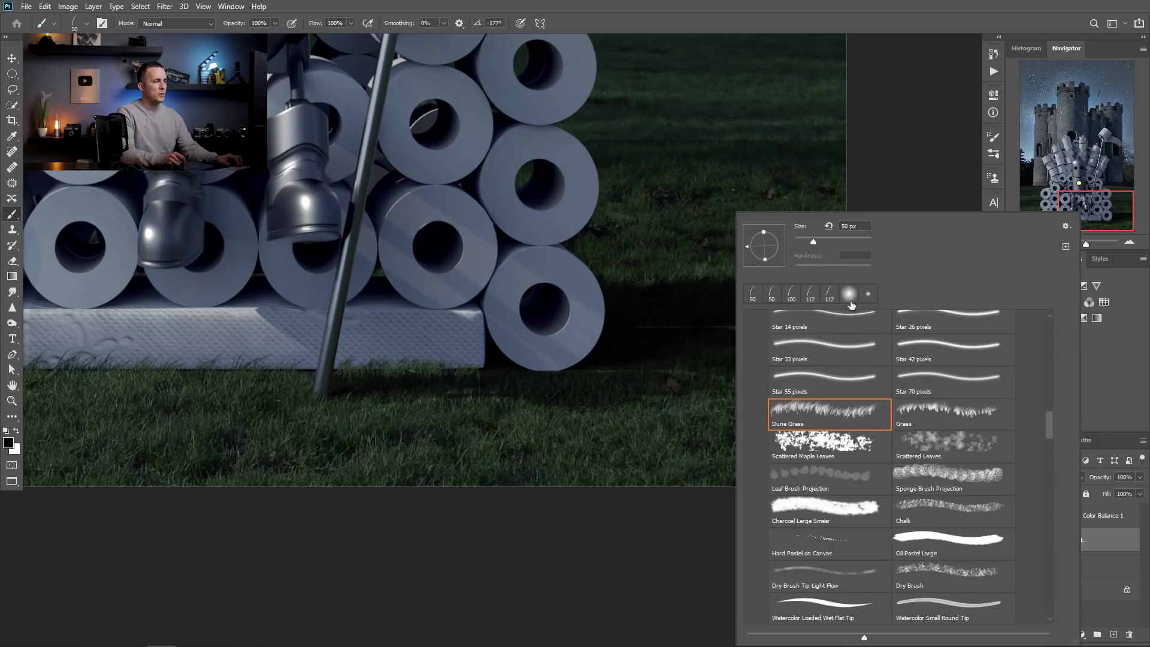
drag(1051, 409, 1050, 324)
click(815, 339)
click(706, 255)
key(x)
key(bracketright)
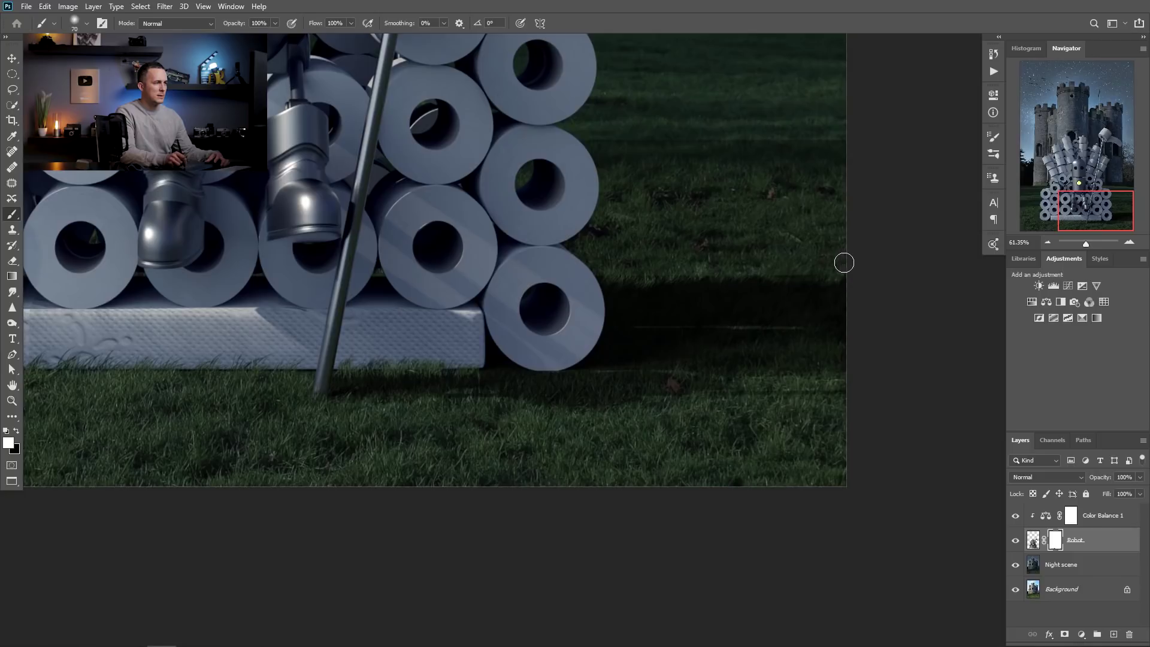
key(2)
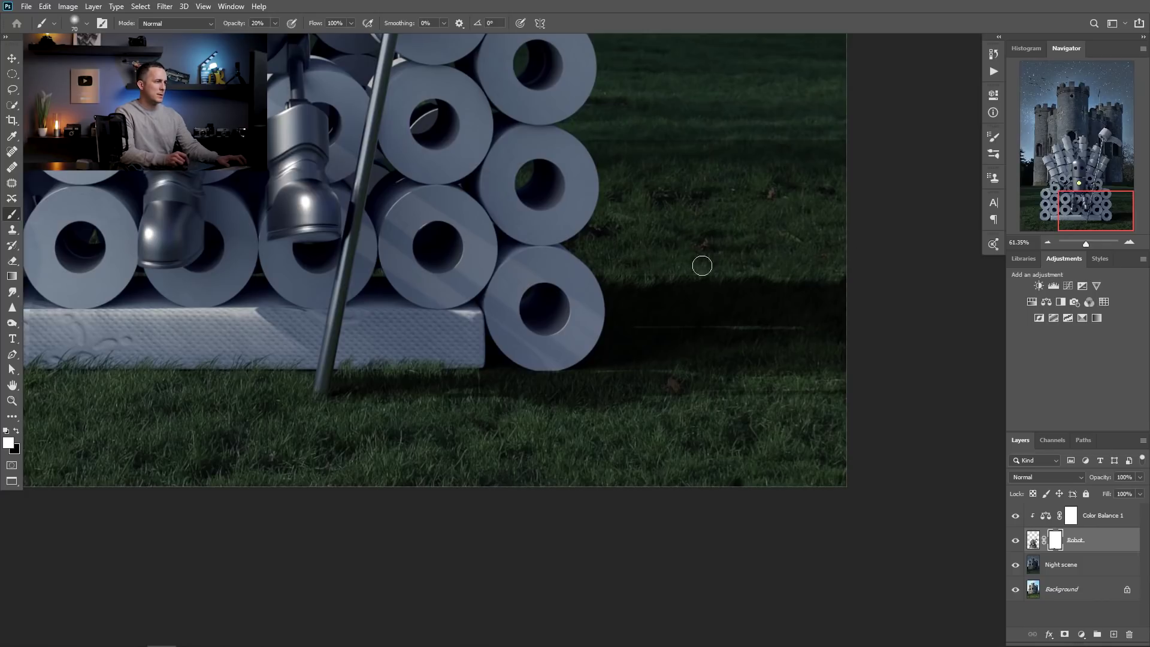
scroll(752, 330, down, 3)
scroll(728, 341, down, 2)
scroll(753, 321, up, 4)
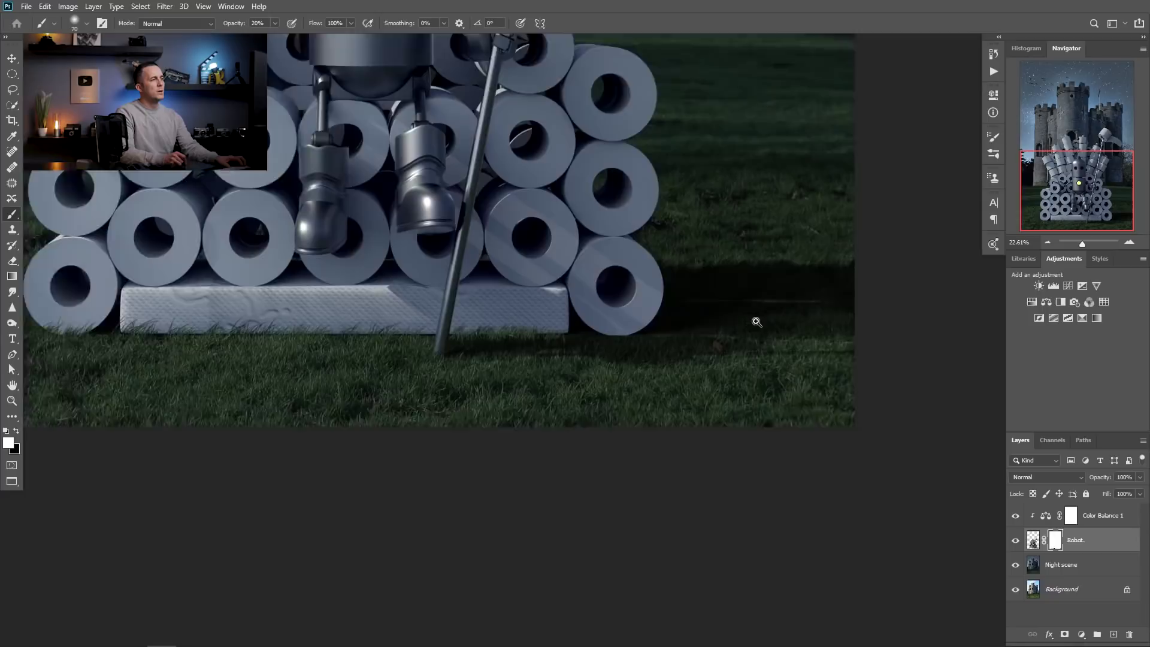
scroll(757, 254, up, 2)
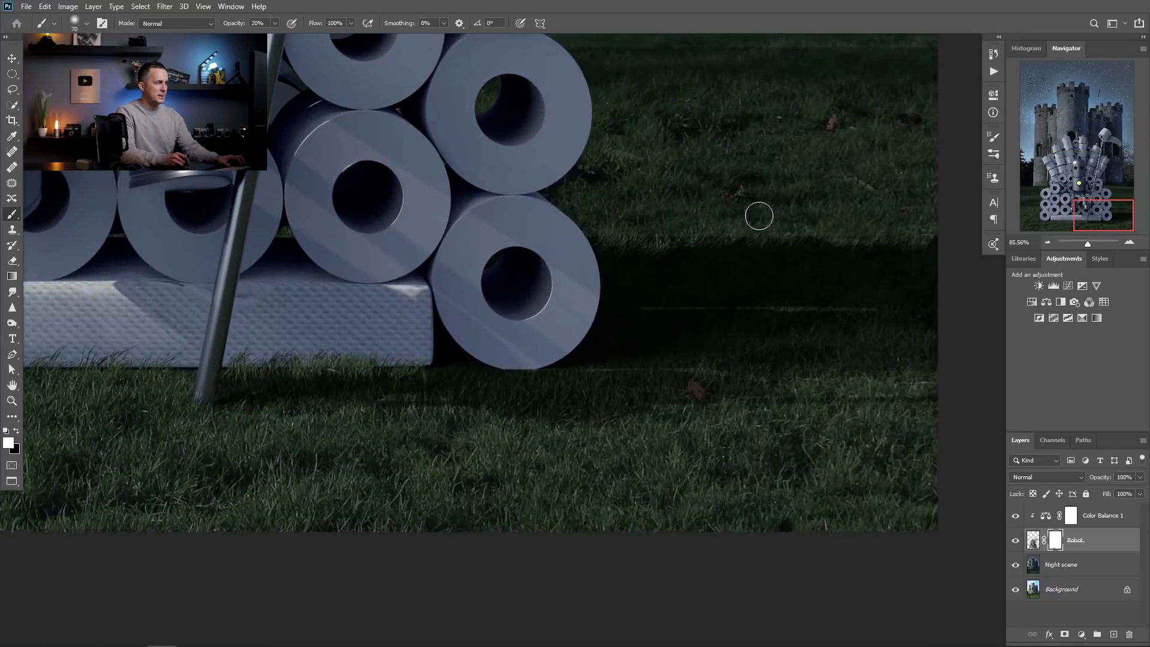
Choose the 50-pixel round preset, switch back to black, and restore 100% opacity.
right_click(758, 215)
click(798, 294)
key(Return)
key(bracketleft)
key(bracketleft)
key(bracketleft)
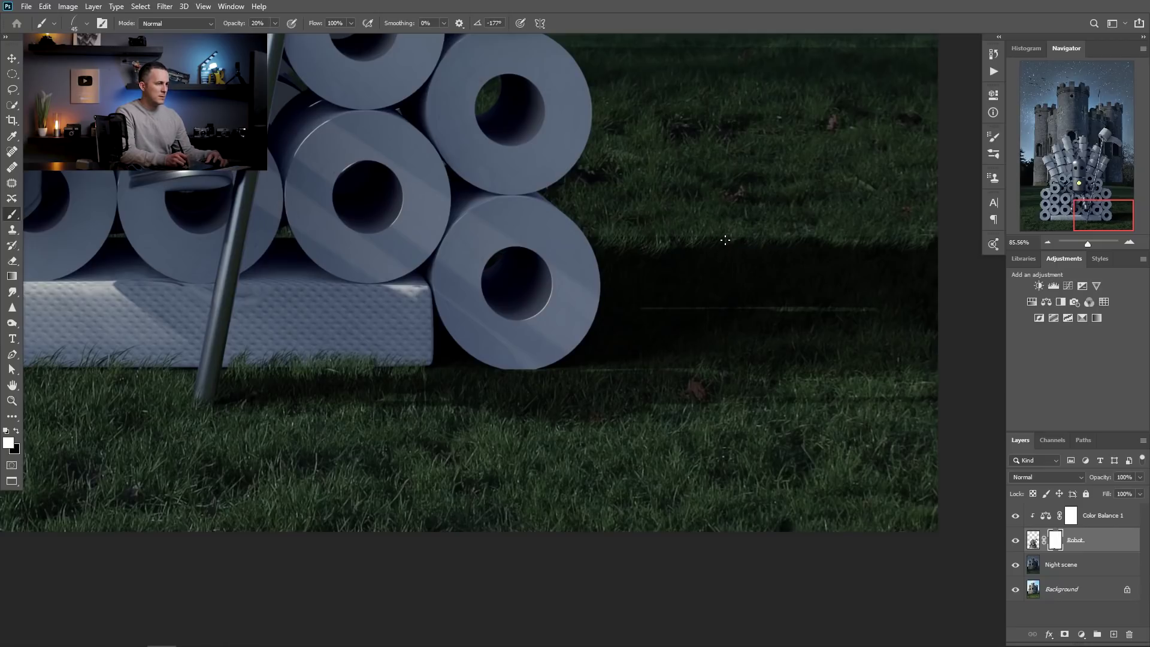
key(bracketright)
key(x)
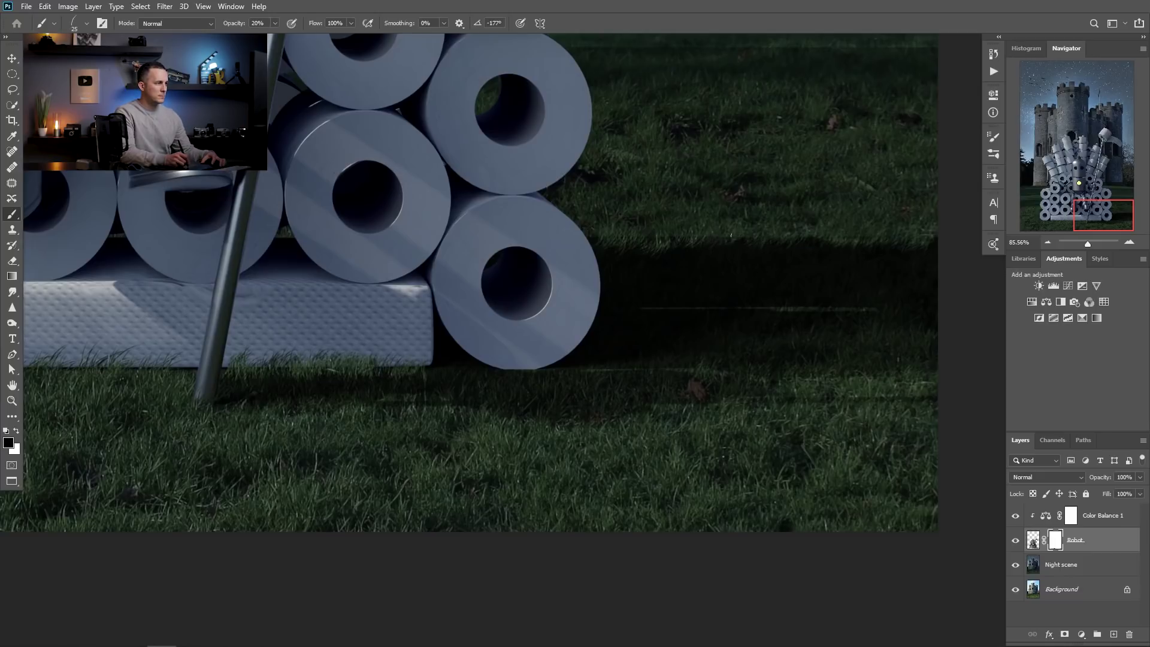
key(0)
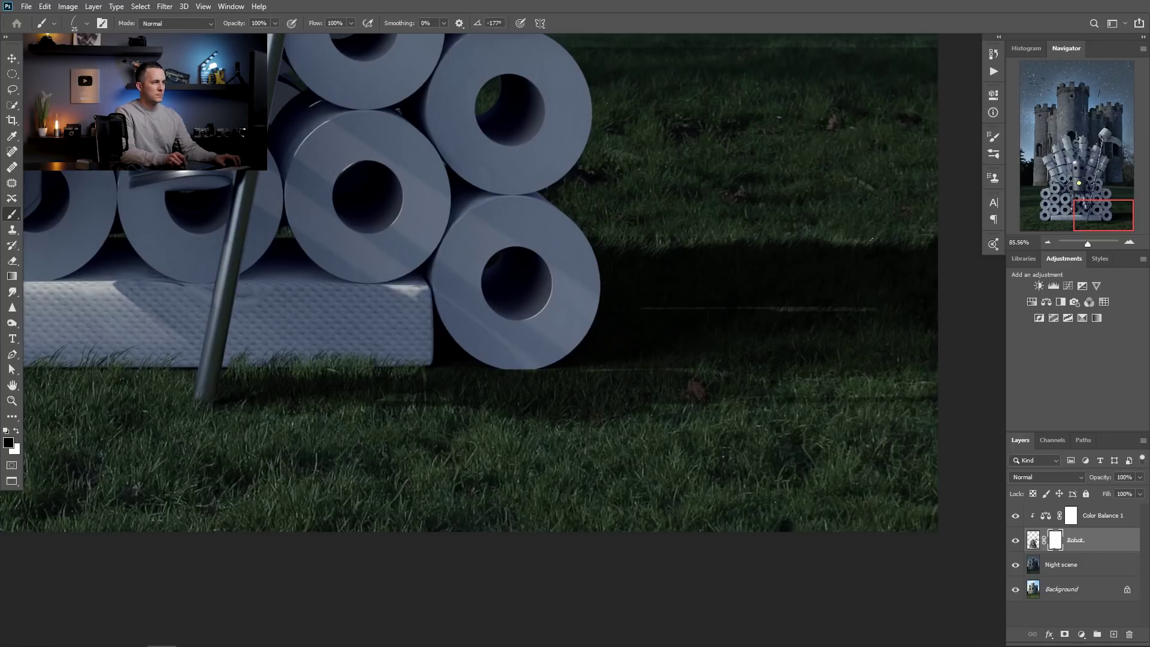
Set the brush tip angle back to 2°.
drag(767, 285, 620, 328)
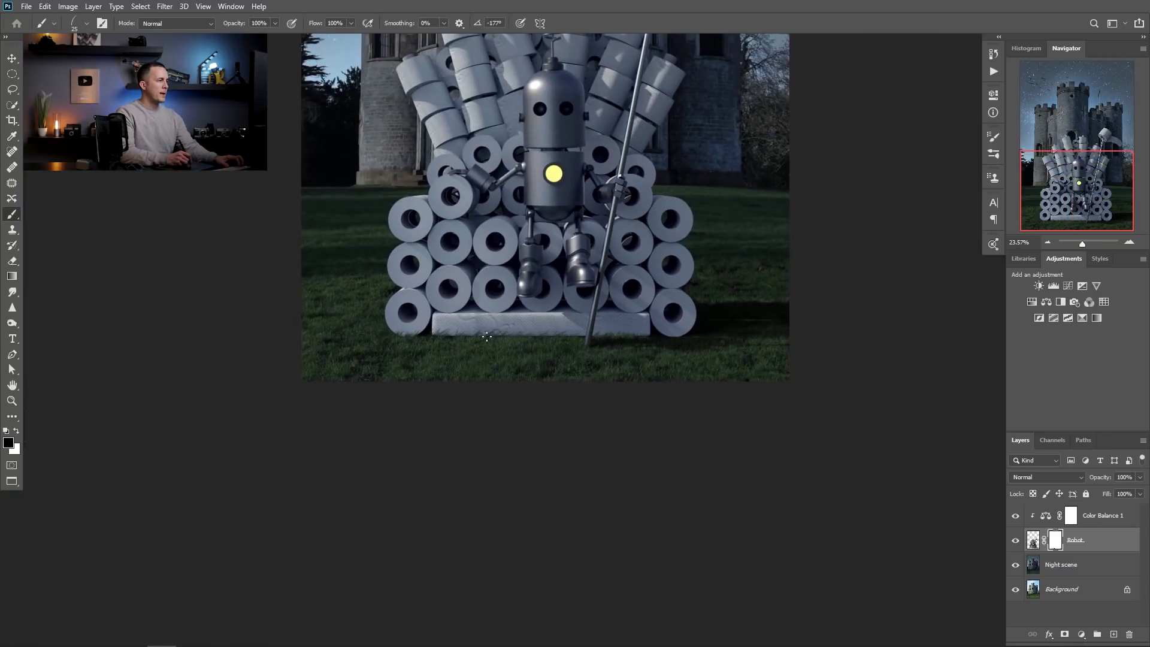
scroll(456, 341, up, 1)
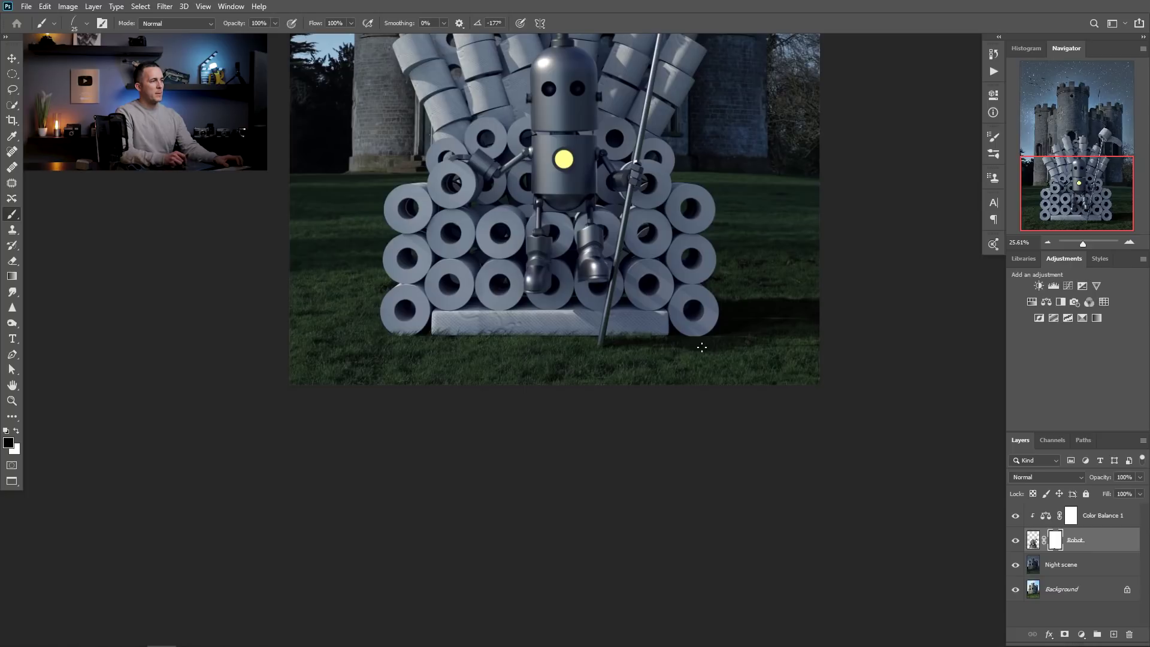
scroll(695, 317, up, 5)
right_click(718, 325)
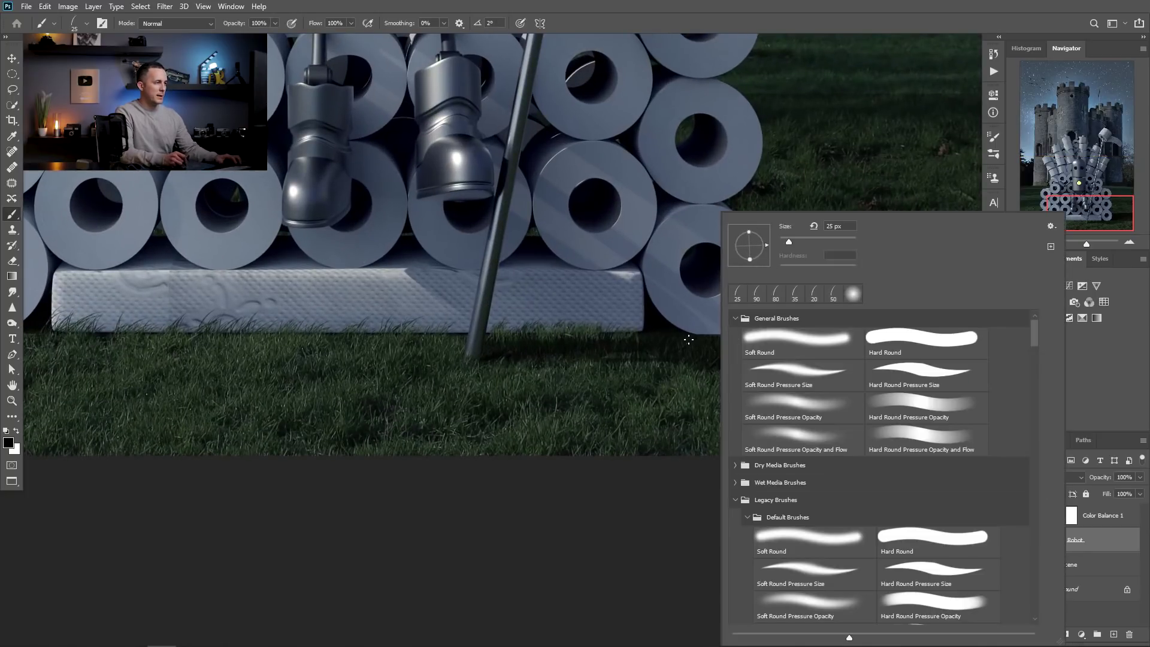
click(708, 339)
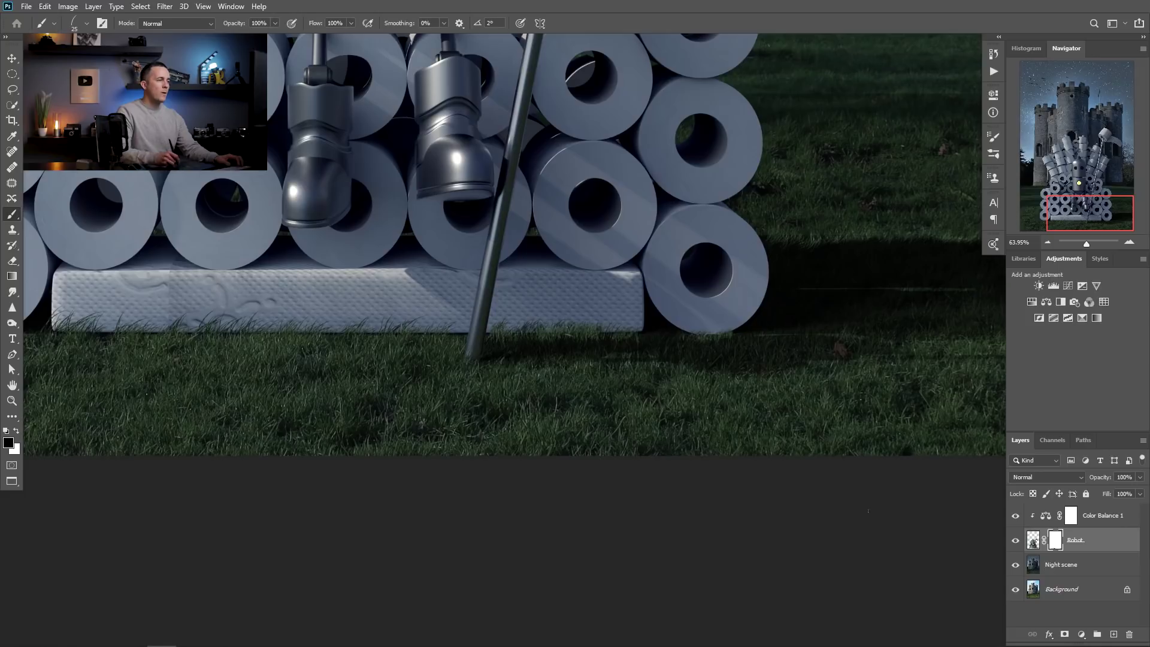
Choose the Grass brush at size 134 and check its Brush Settings.
right_click(589, 319)
mouse_move(907, 343)
mouse_down()
mouse_move(908, 478)
mouse_move(908, 429)
mouse_up()
click(817, 387)
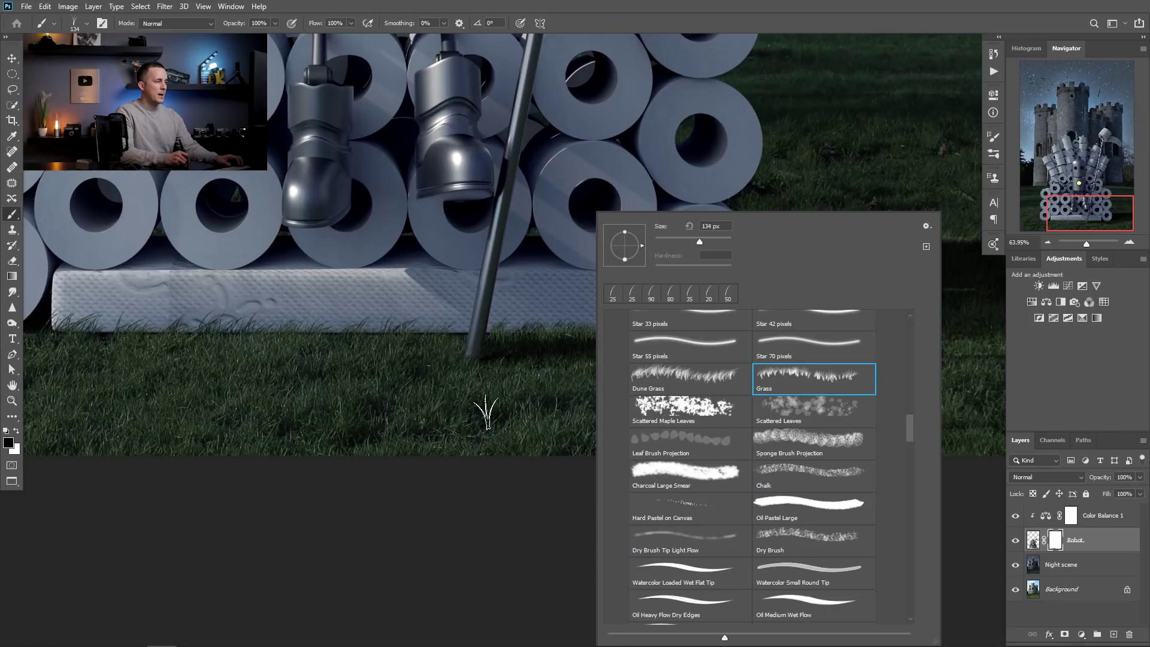
click(497, 417)
key(F5)
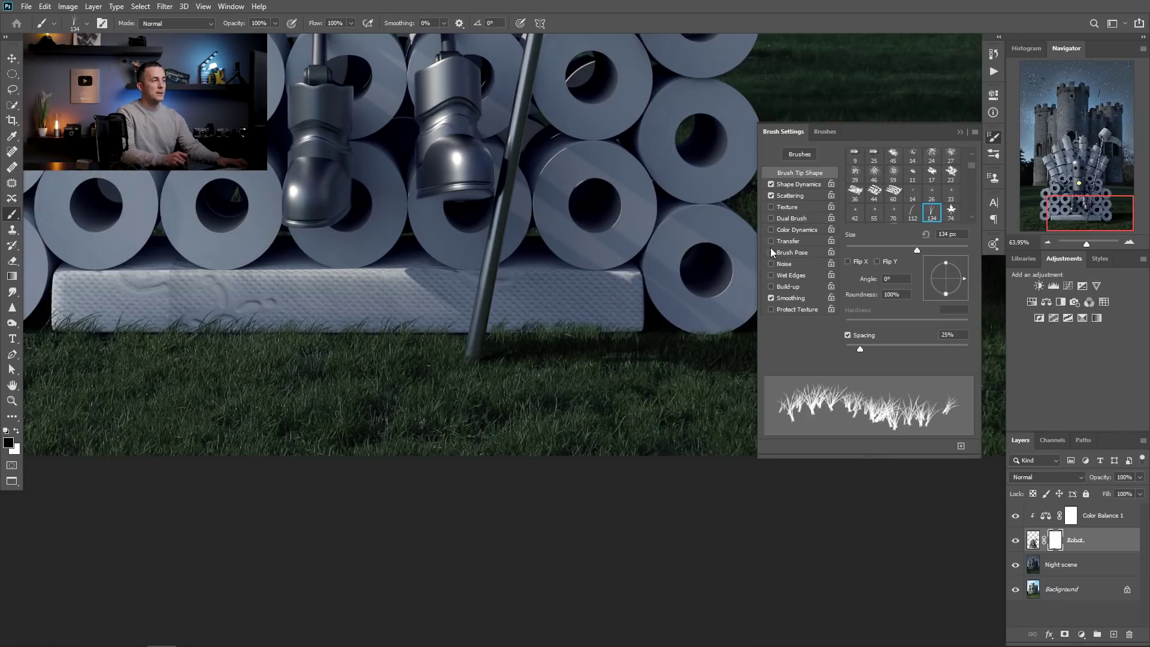
key(F5)
Stamp a test grass clump over the mattress edge, undo it, and shrink the brush to 125.
scroll(333, 354, up, 3)
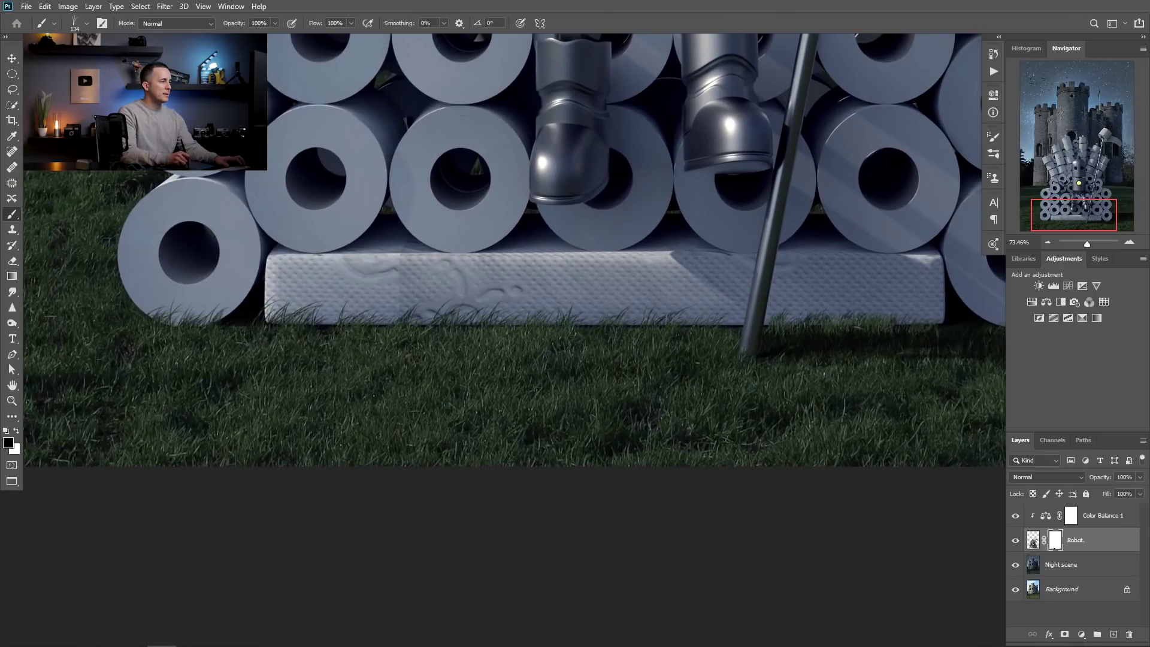
click(580, 348)
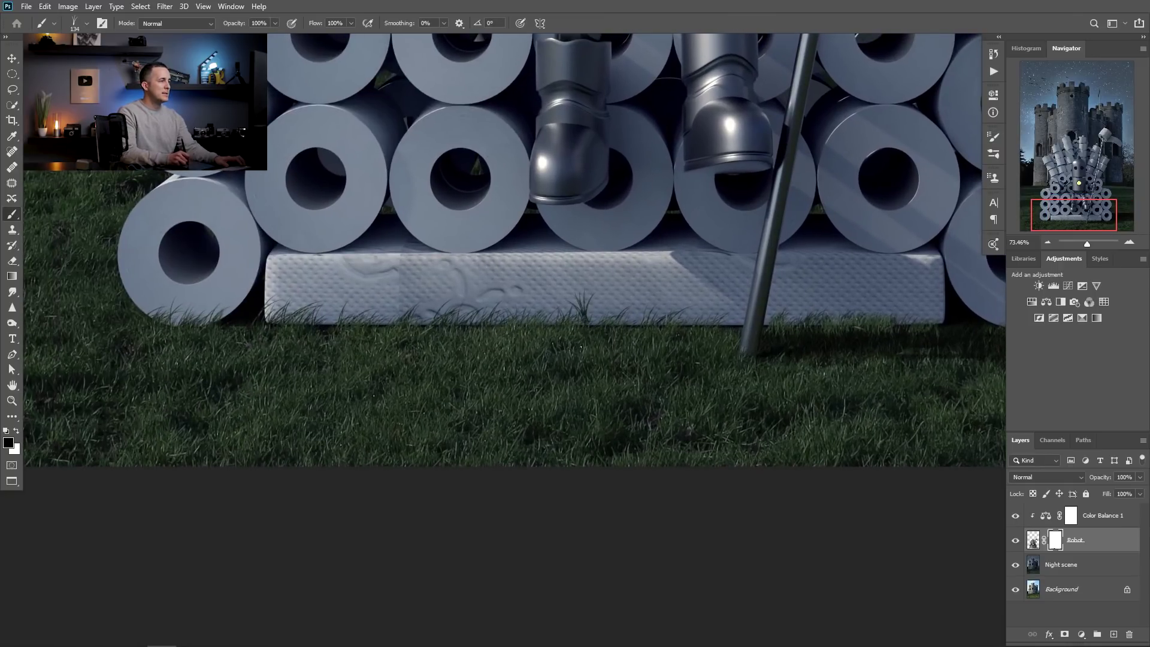
key(ctrl+z)
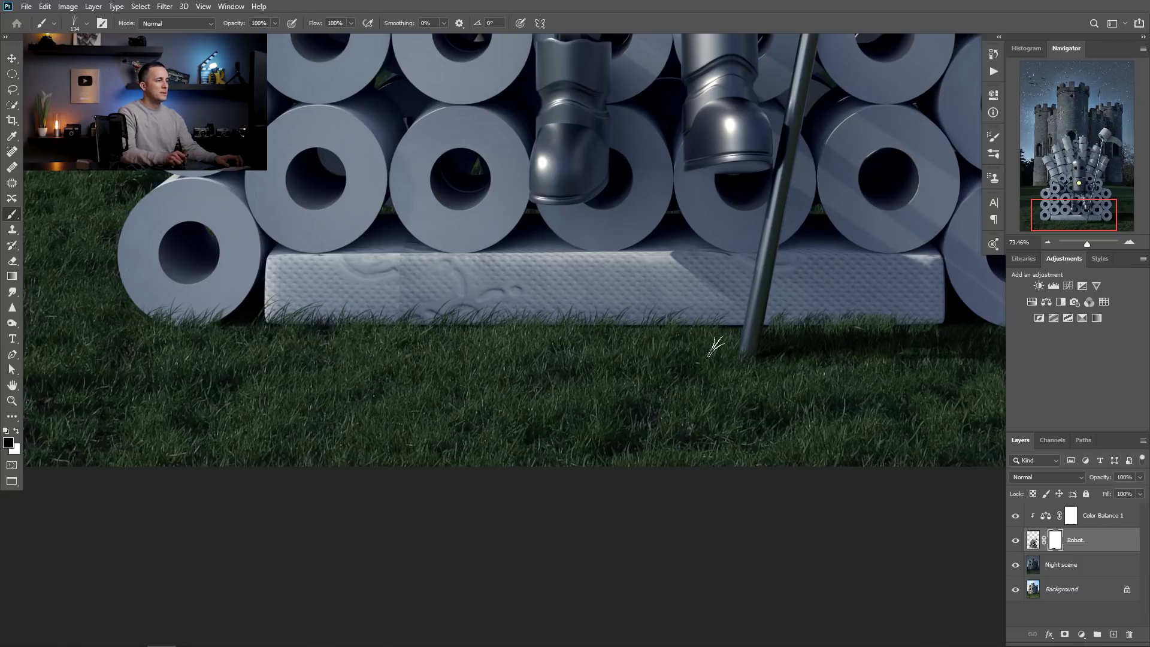
drag(745, 368, 629, 367)
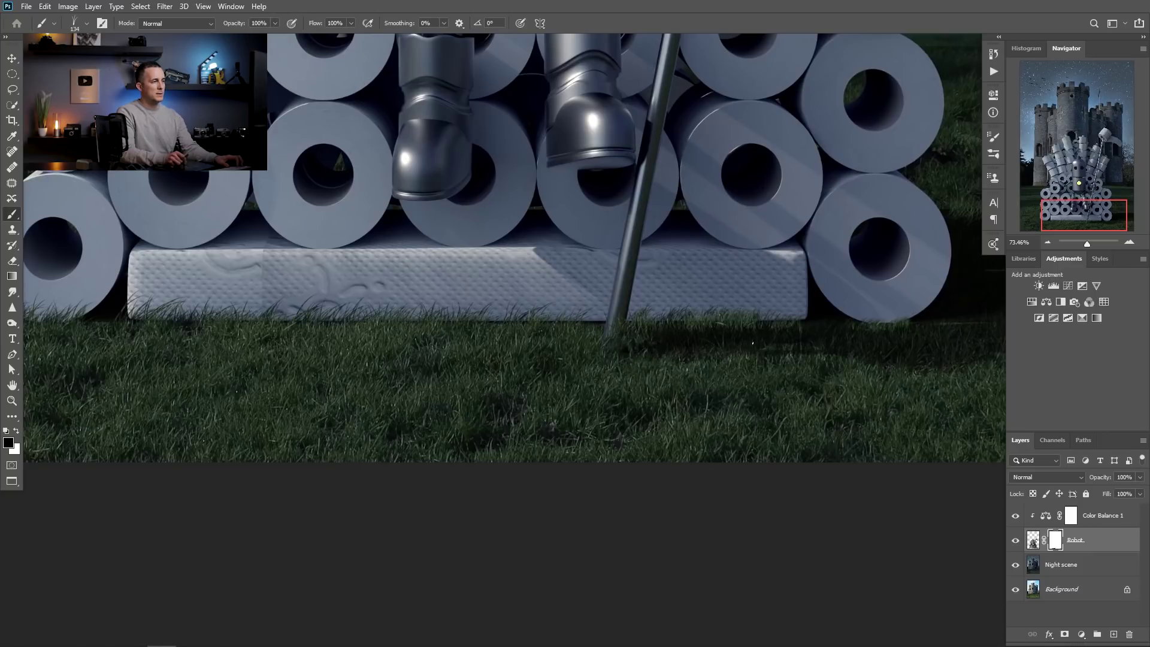
key(bracketleft)
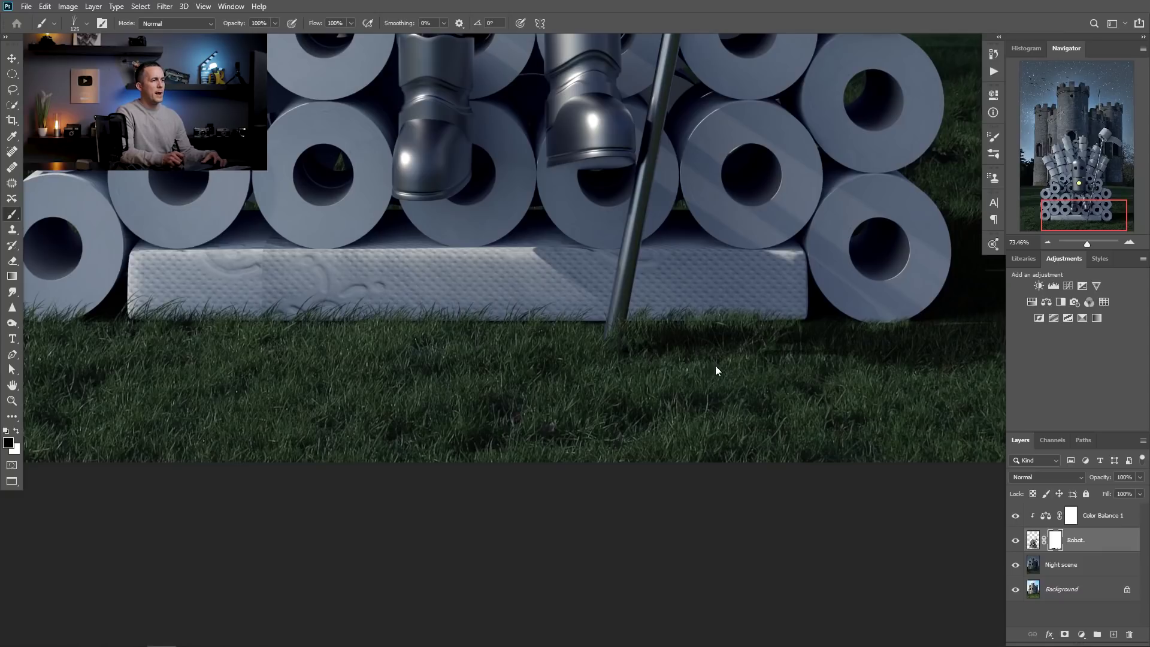
mouse_move(826, 362)
mouse_down()
mouse_move(721, 360)
mouse_move(718, 374)
mouse_move(686, 379)
mouse_up()
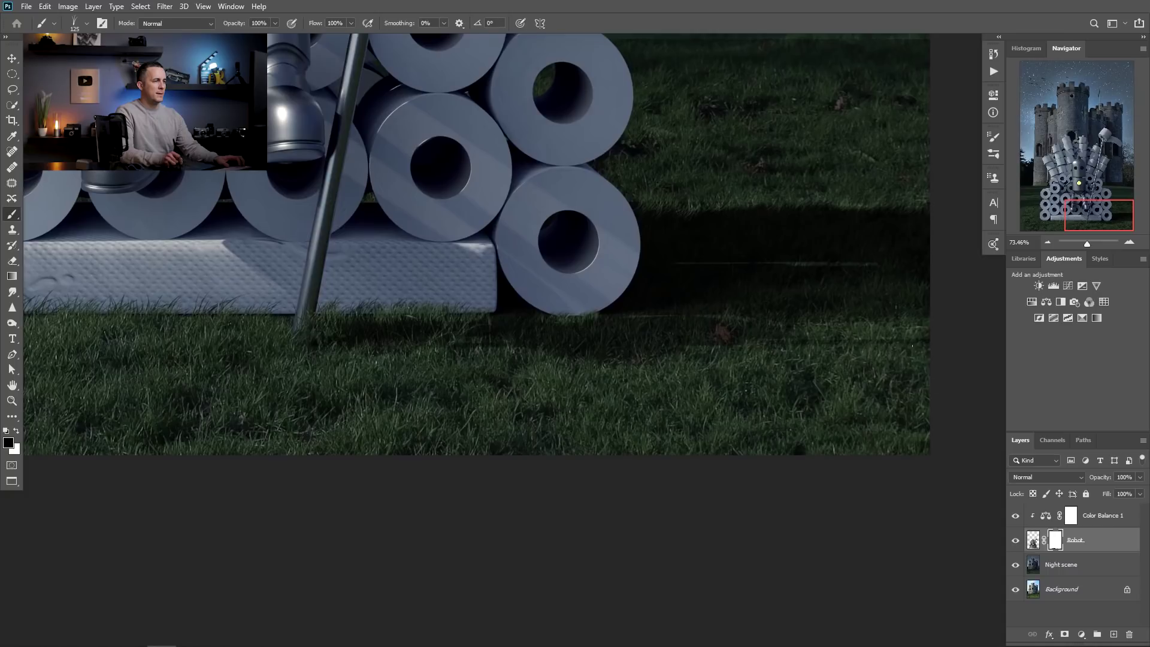
scroll(788, 357, down, 2)
scroll(698, 357, up, 1)
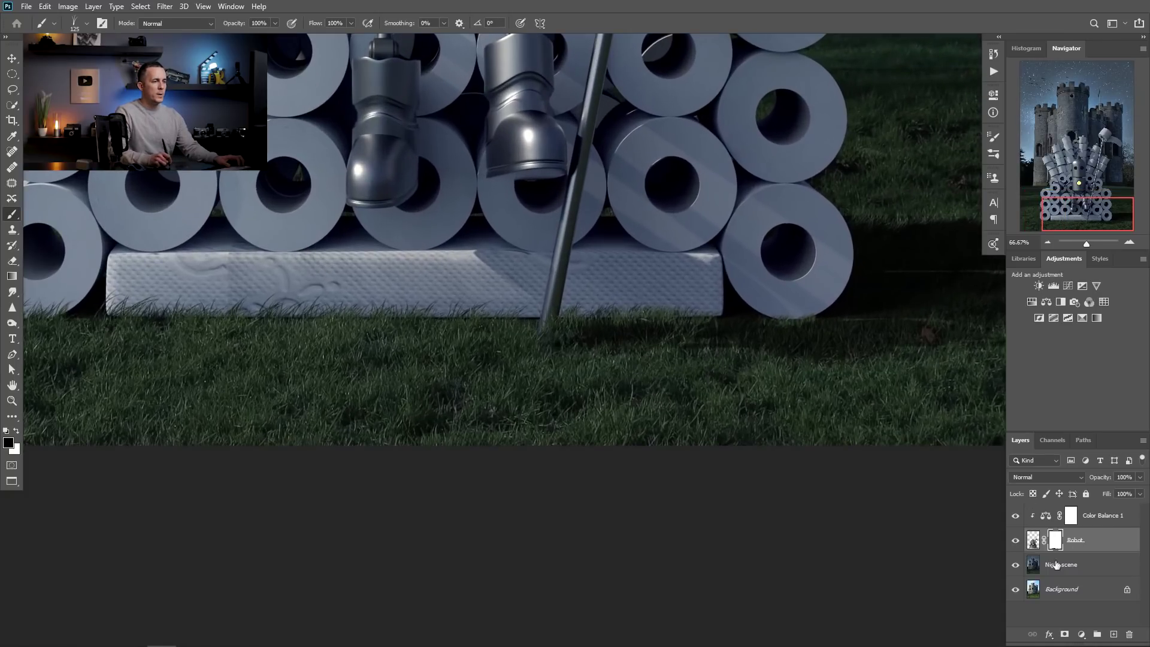
Add a Curves adjustment clipped to Night scene and pull its midpoint down to darken.
click(1035, 569)
click(1081, 634)
click(1072, 484)
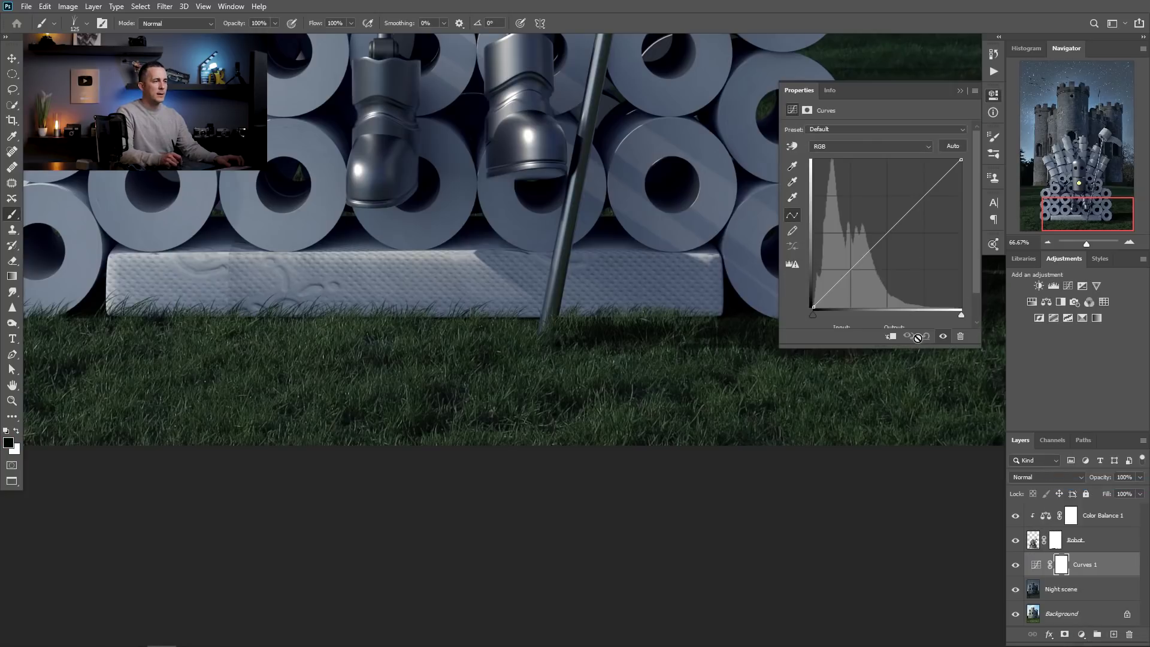
click(891, 337)
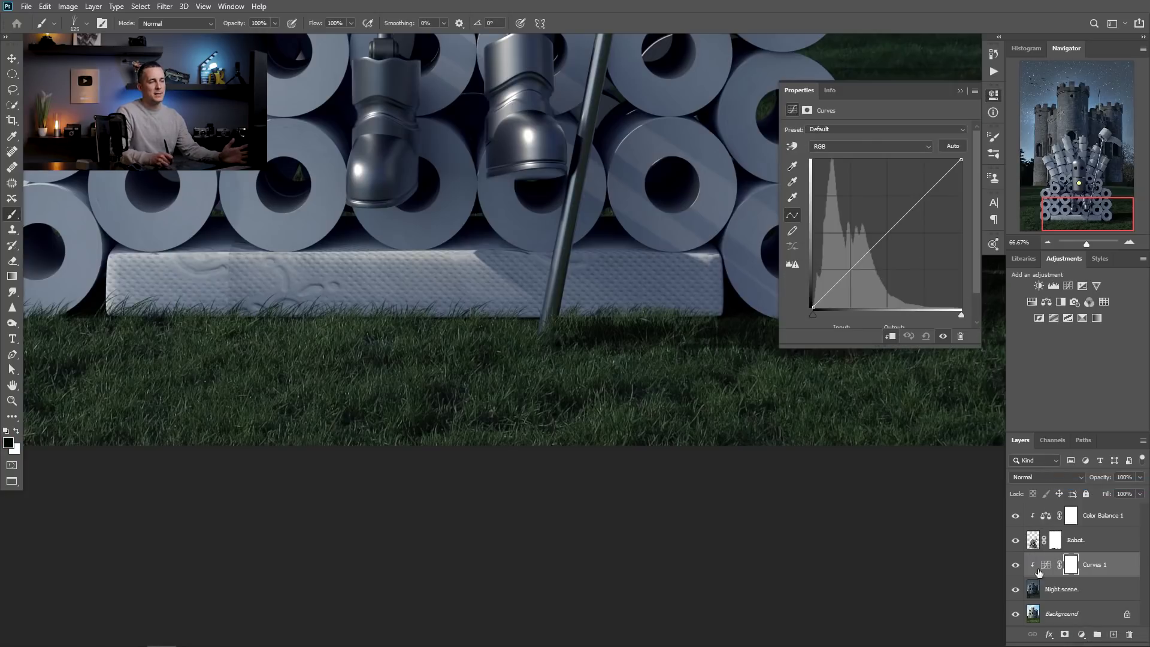
drag(888, 234, 898, 247)
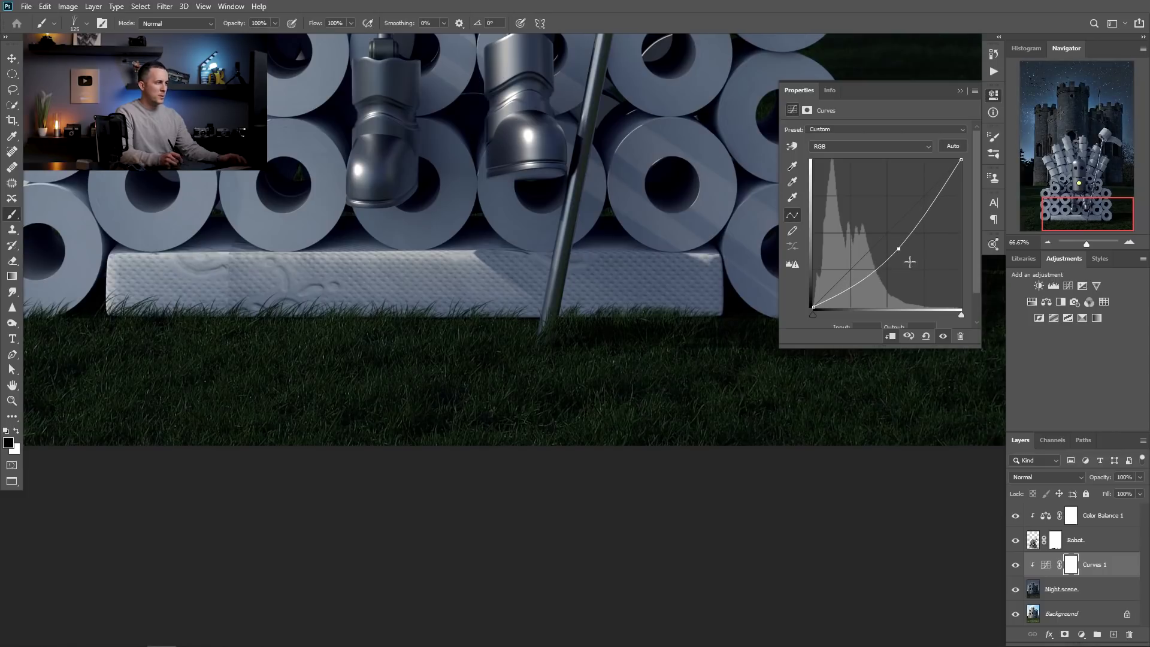
Invert the Curves 1 mask to black to hide the darkening.
click(1072, 565)
key(ctrl+i)
click(960, 91)
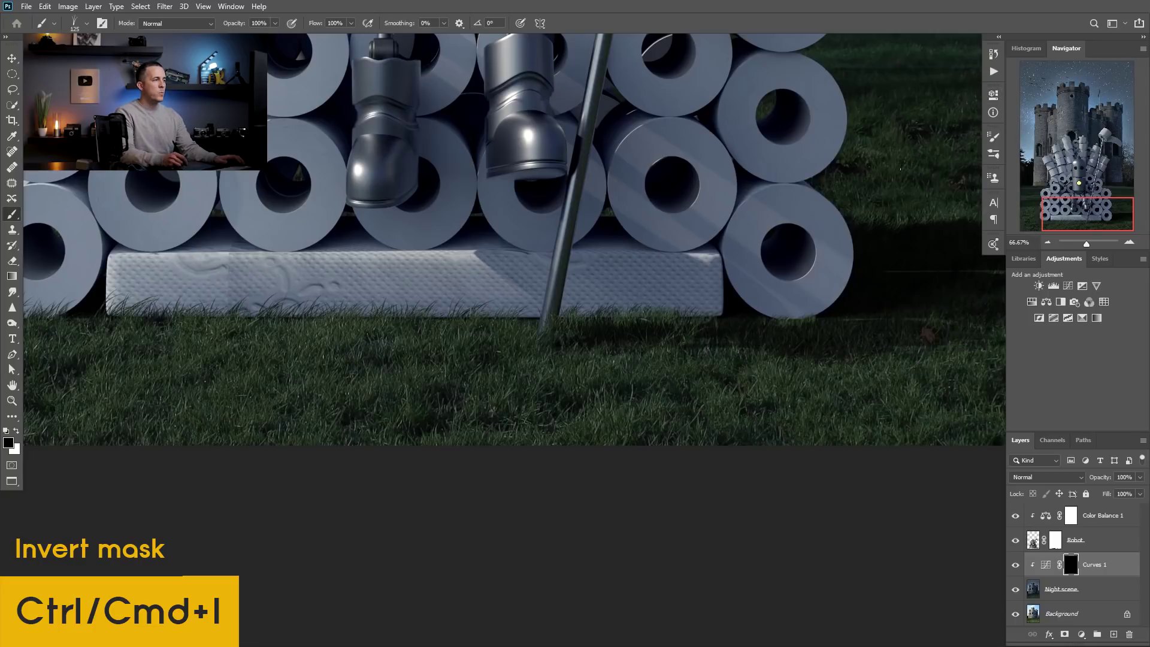
right_click(784, 312)
Pick a 50 px Soft Round brush with white as the painting colour.
drag(1061, 430, 1061, 319)
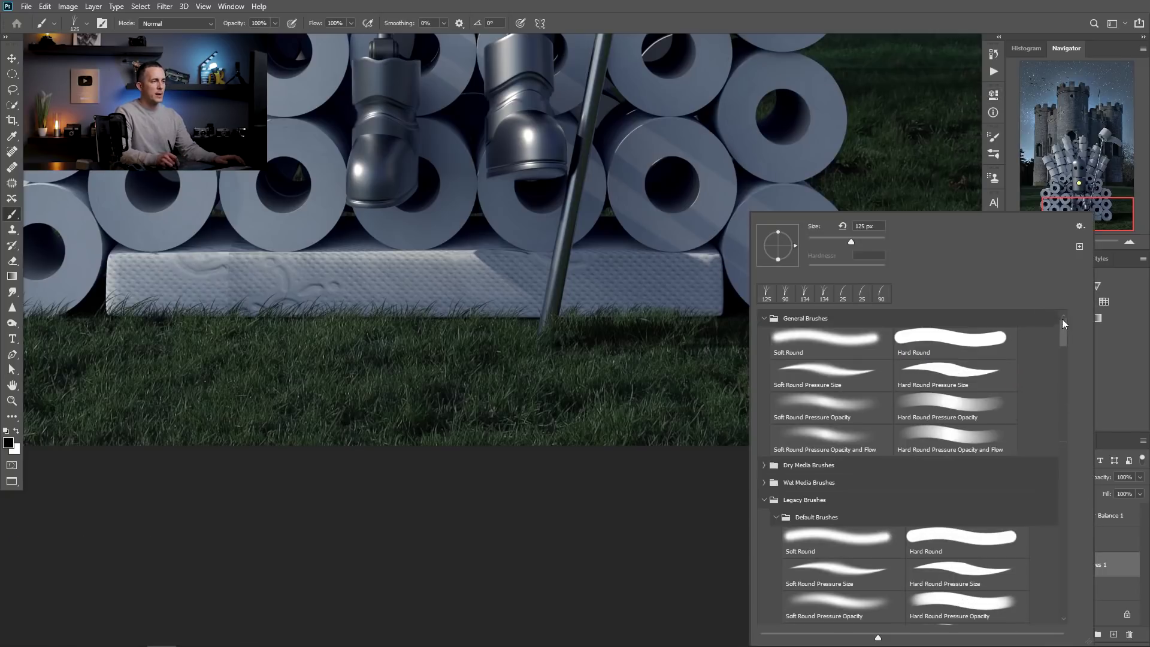
click(823, 338)
click(692, 403)
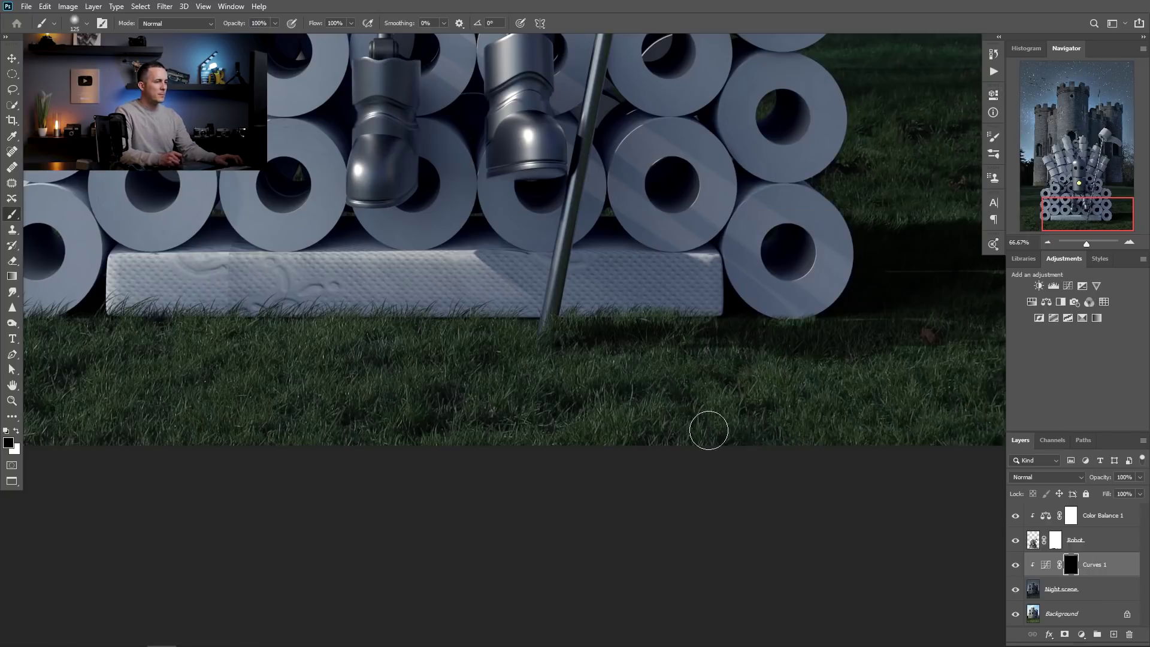
scroll(635, 318, up, 3)
key(bracketleft)
key(bracketleft)
key(bracketleft)
key(bracketleft)
key(bracketleft)
key(bracketleft)
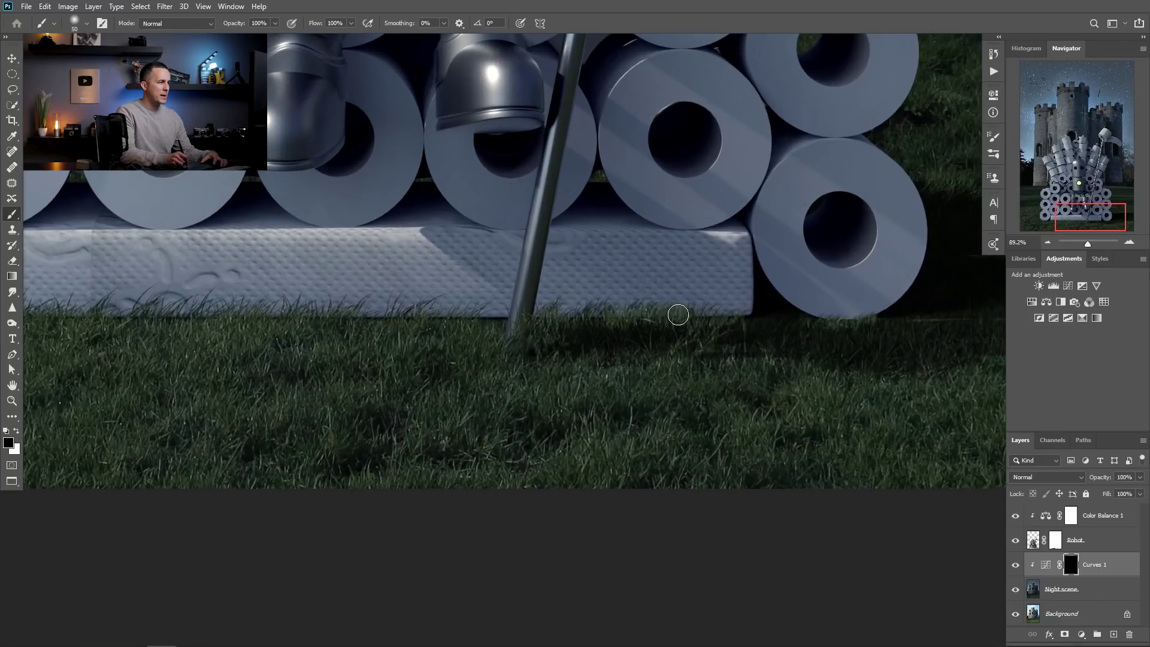
key(x)
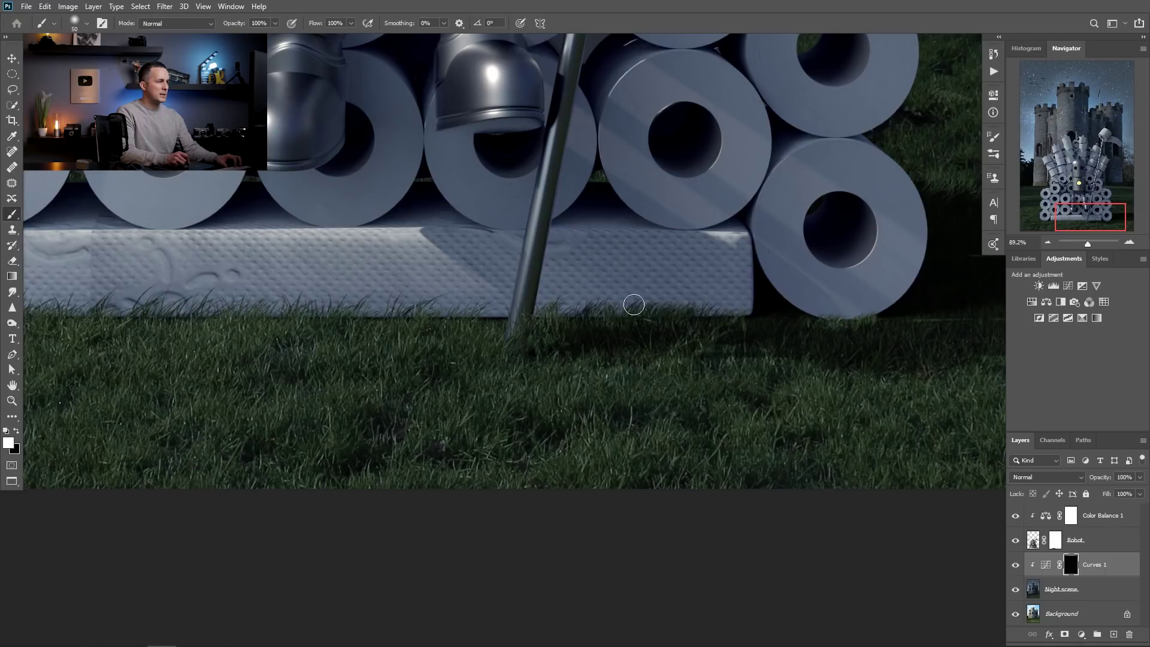
Paint the Curves mask on the grass right of the throne at 100 px and 20% opacity.
drag(844, 315, 652, 326)
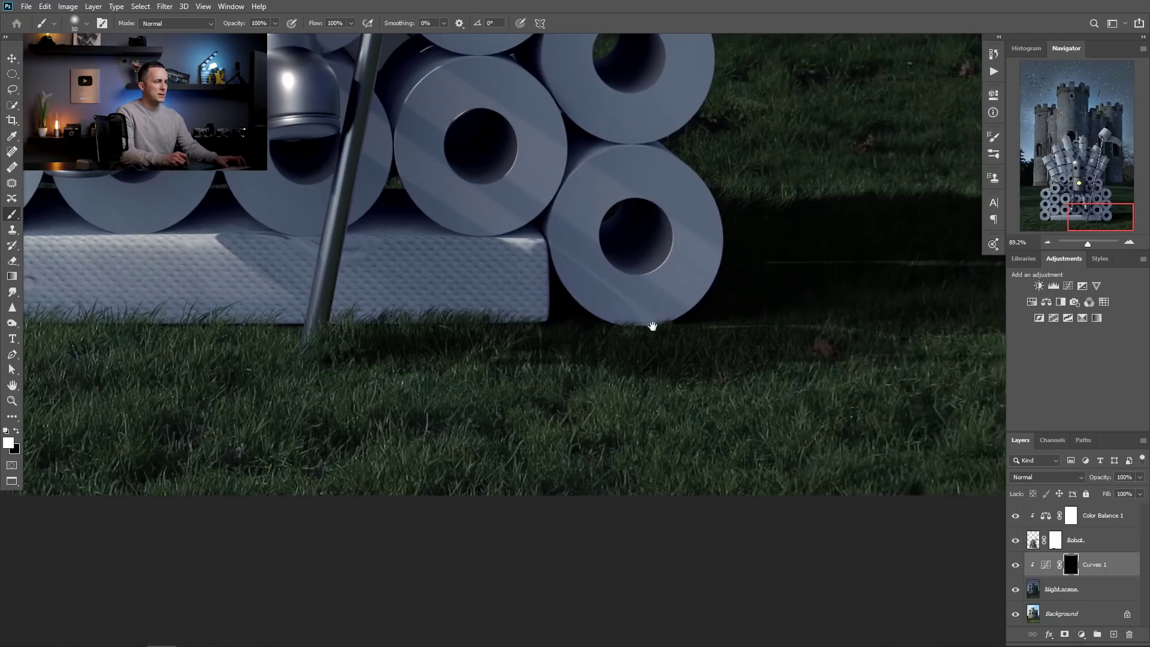
drag(808, 314, 667, 336)
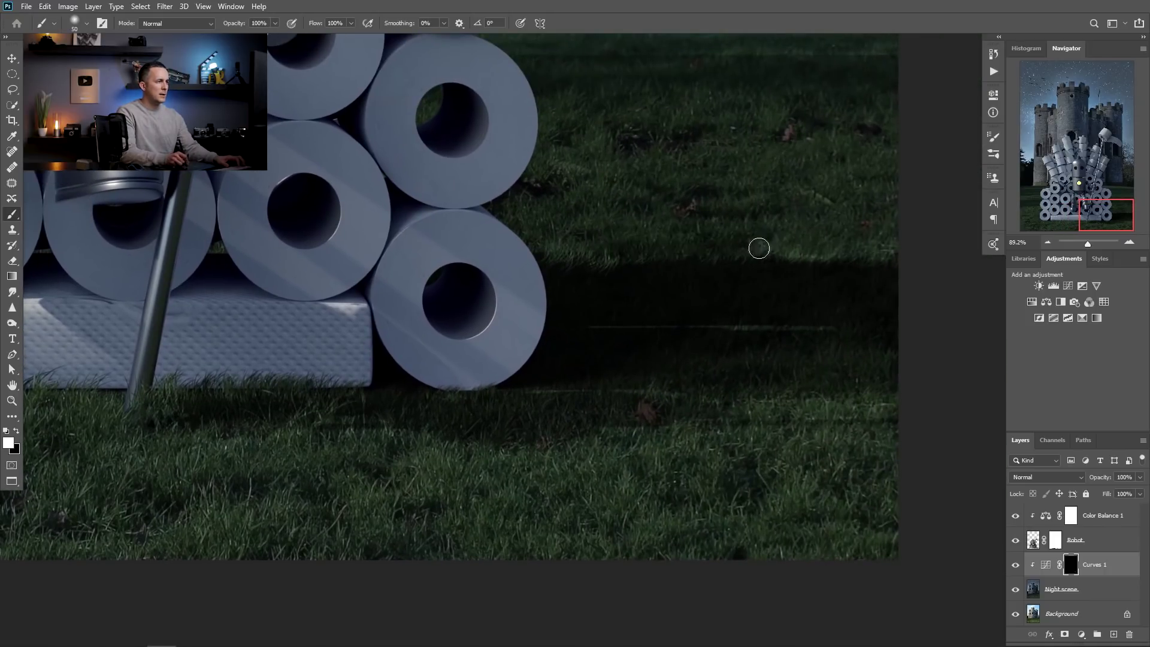
key(bracketright)
key(bracketright)
key(bracketright)
key(bracketright)
key(bracketright)
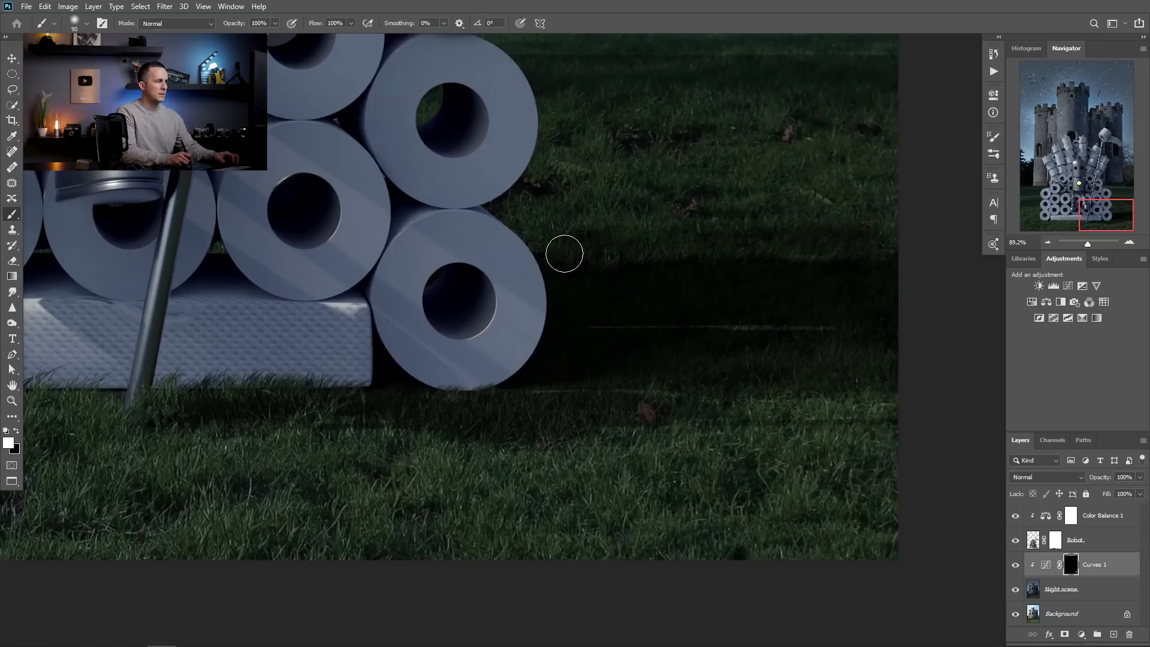
scroll(846, 257, down, 3)
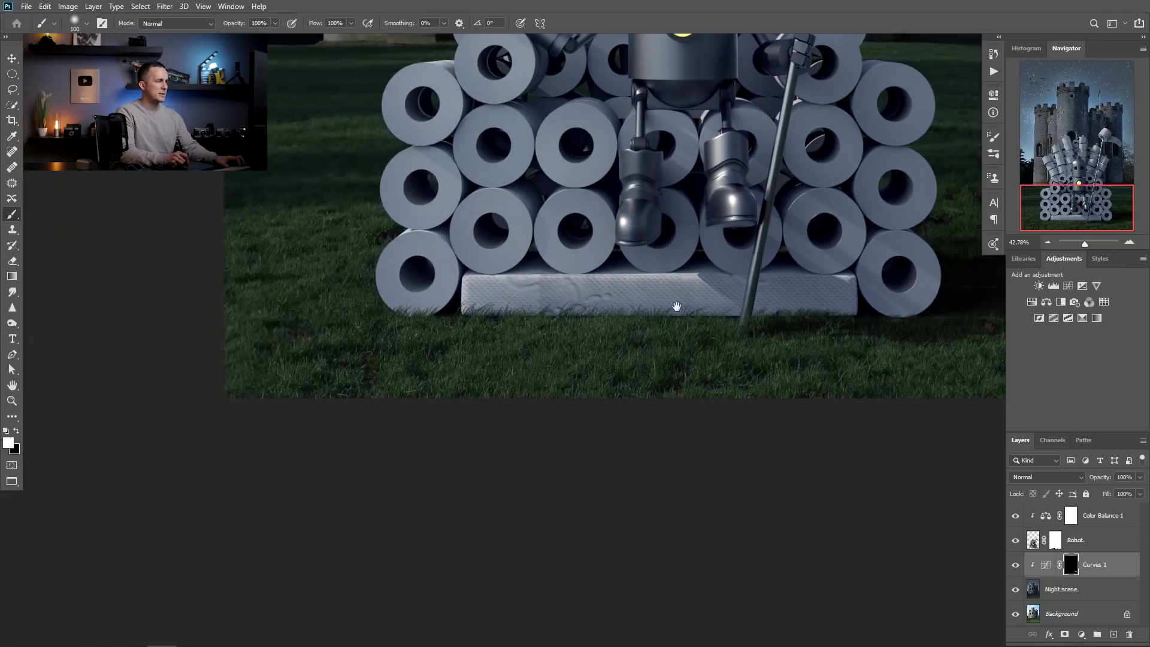
scroll(651, 320, up, 2)
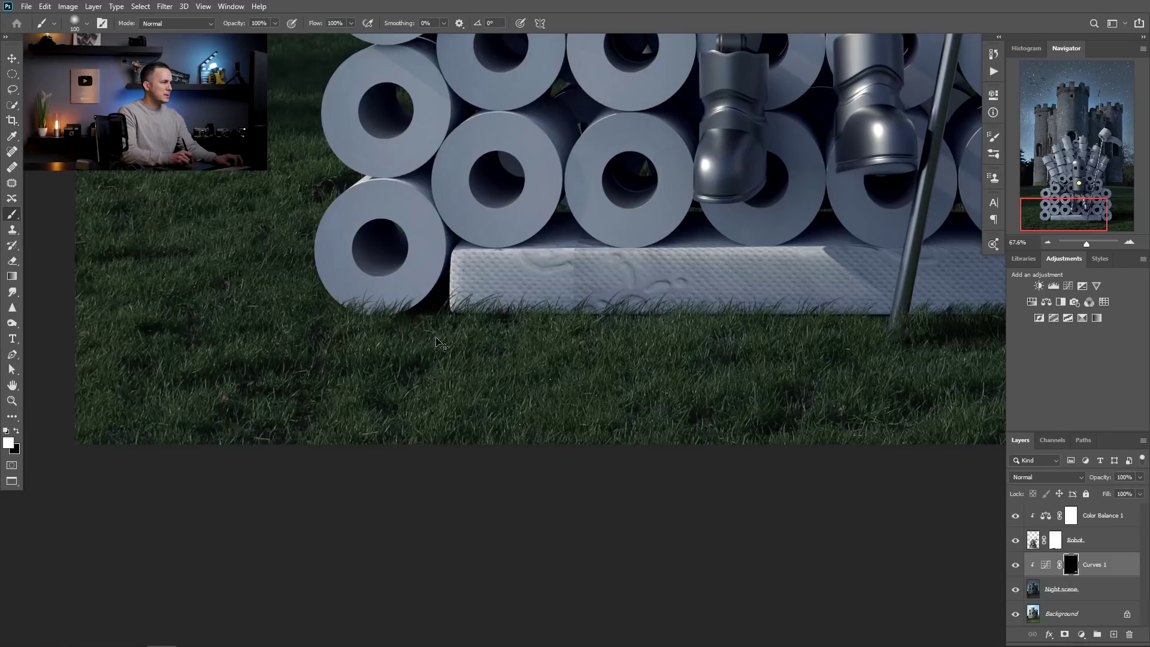
scroll(599, 317, up, 2)
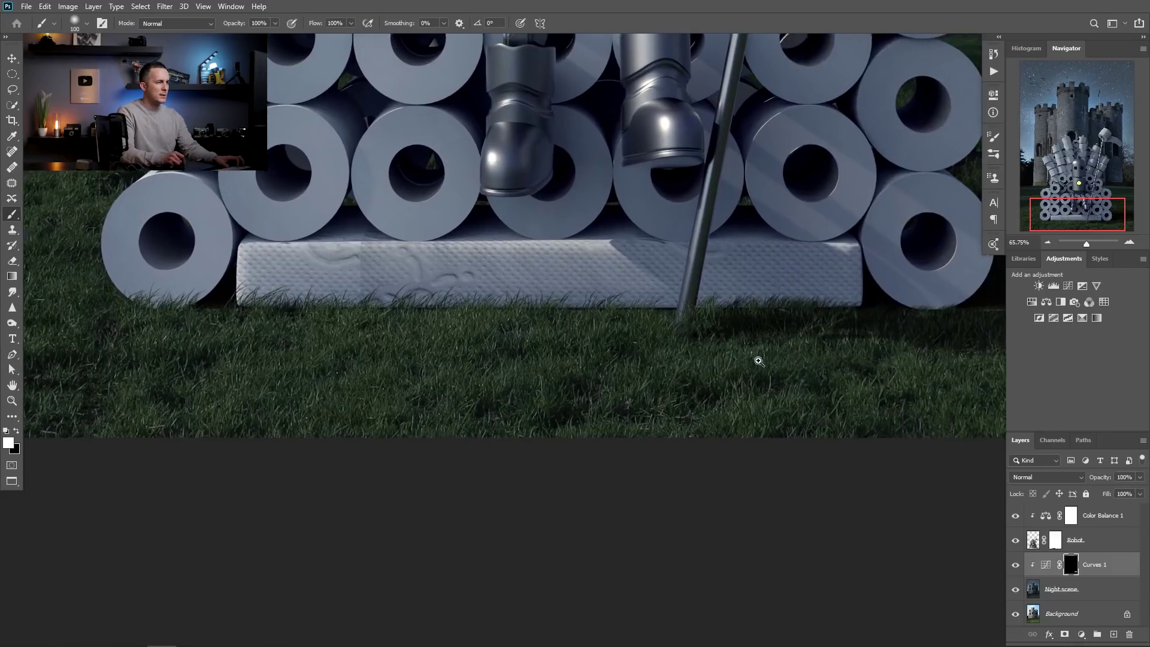
scroll(769, 351, up, 1)
key(2)
drag(864, 334, 578, 357)
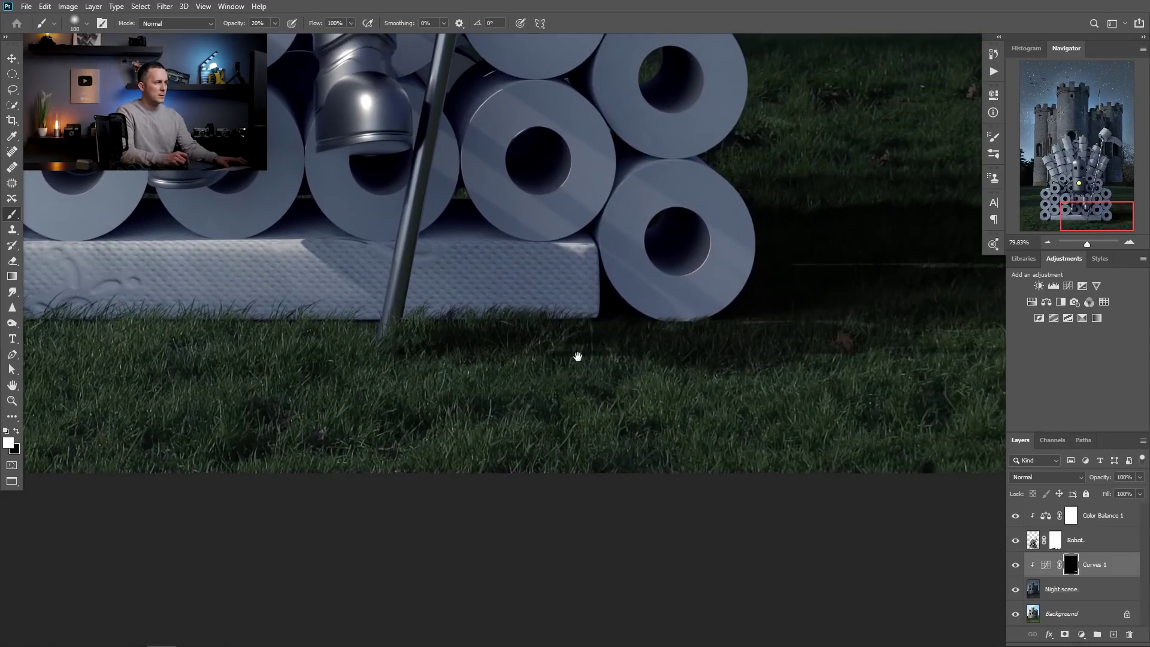
drag(824, 359, 652, 367)
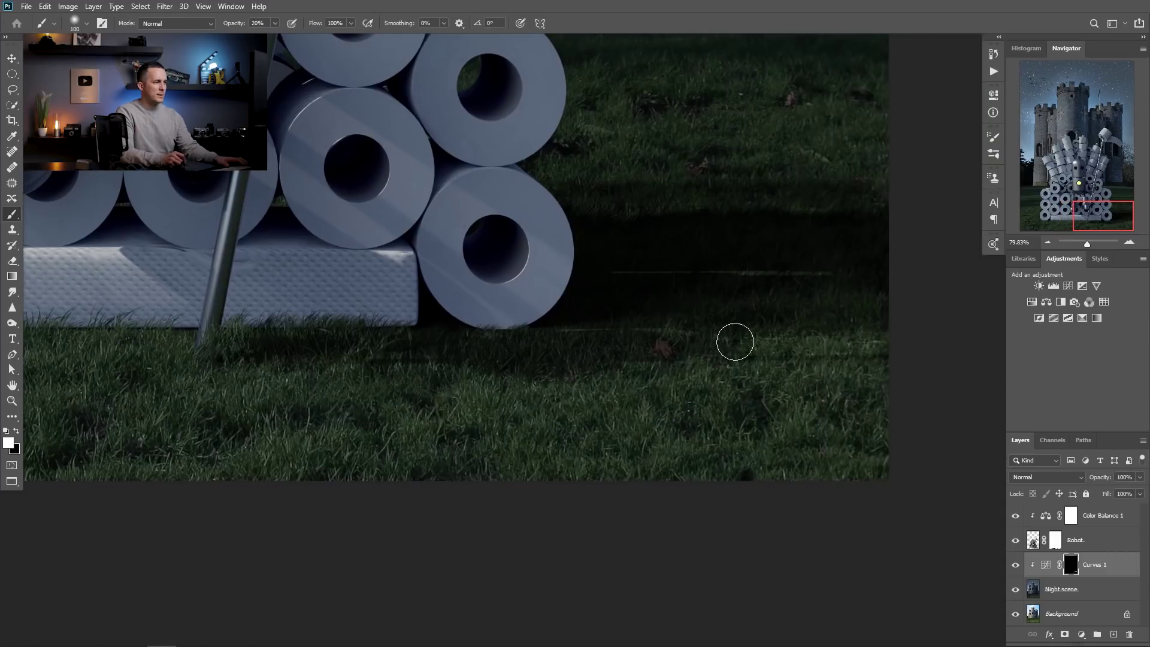
scroll(731, 336, down, 3)
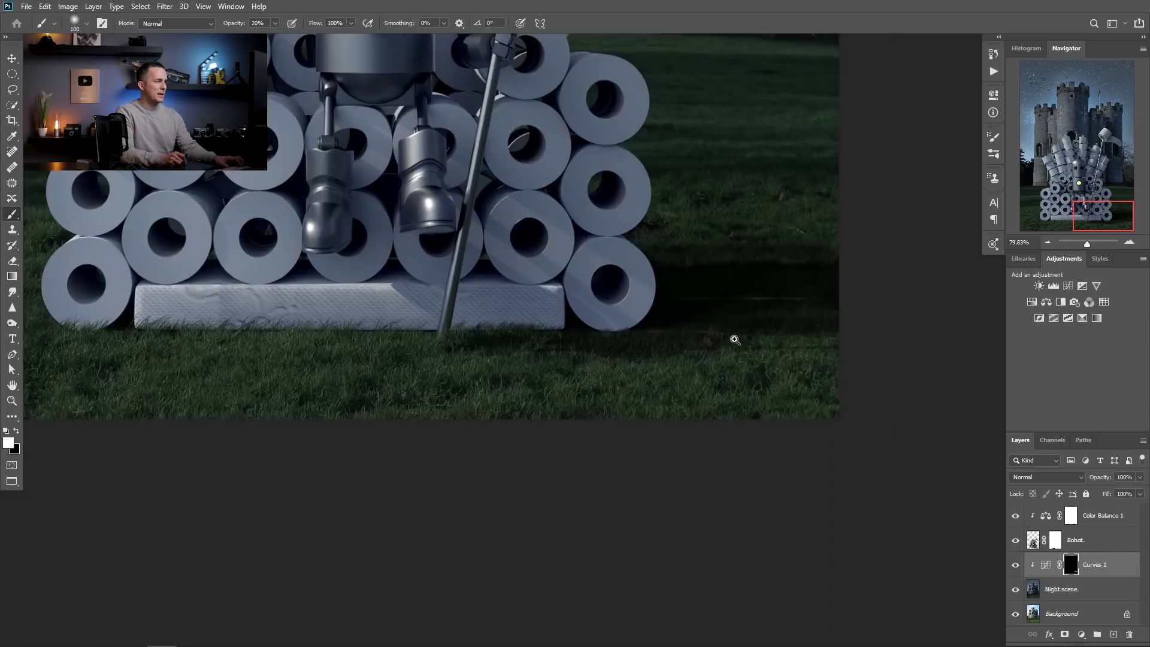
Toggle the Curves adjustment to compare, restore 100% opacity, and review the mattress base.
click(1015, 565)
click(1015, 565)
scroll(705, 356, down, 3)
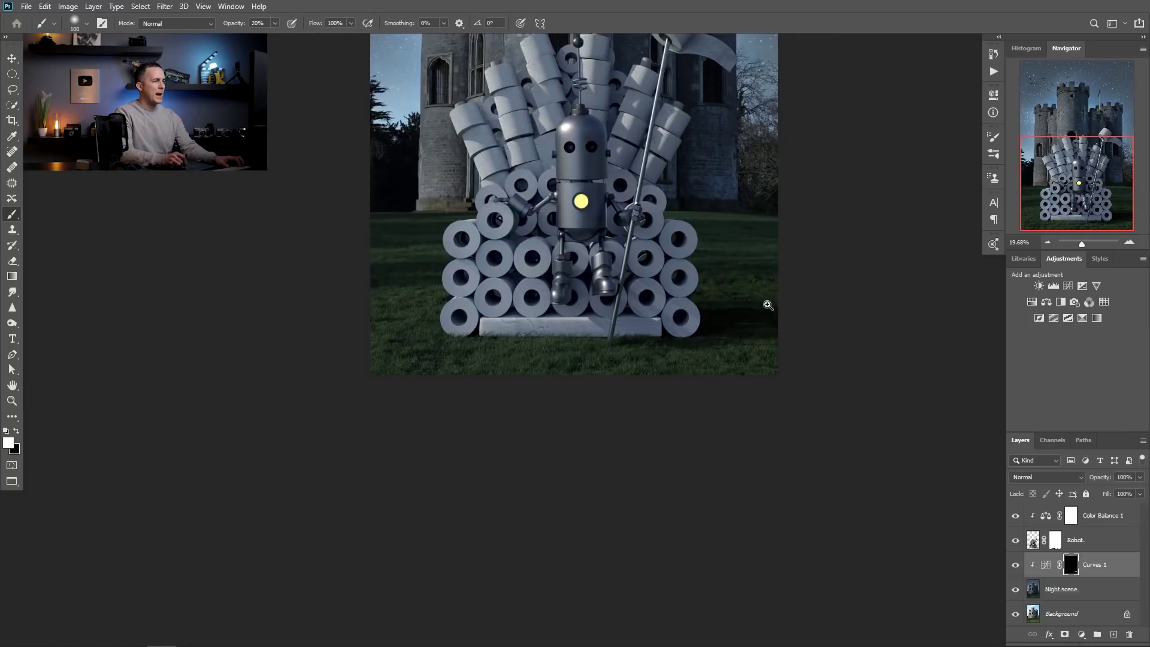
scroll(767, 305, up, 5)
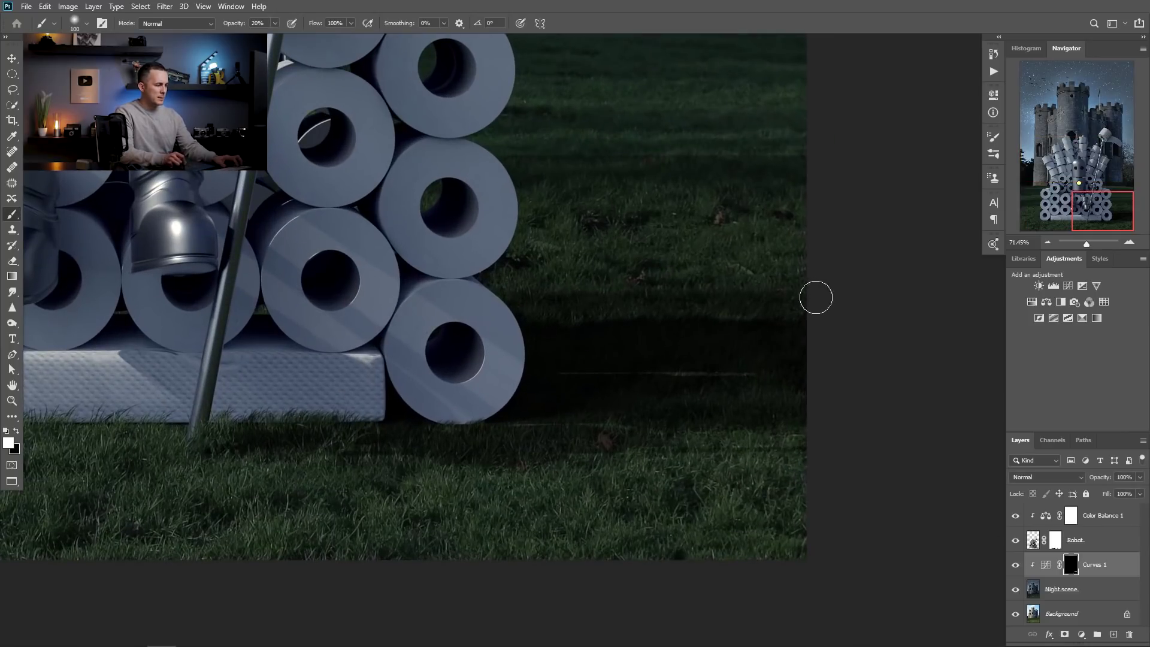
key(0)
scroll(709, 339, down, 5)
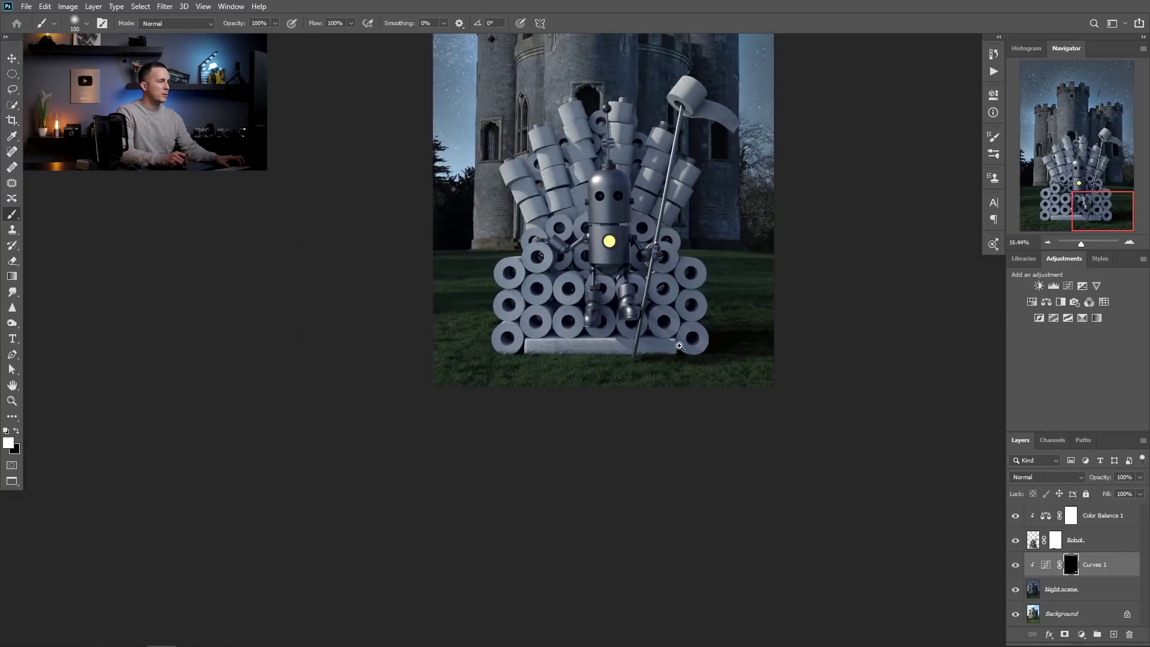
scroll(554, 362, up, 5)
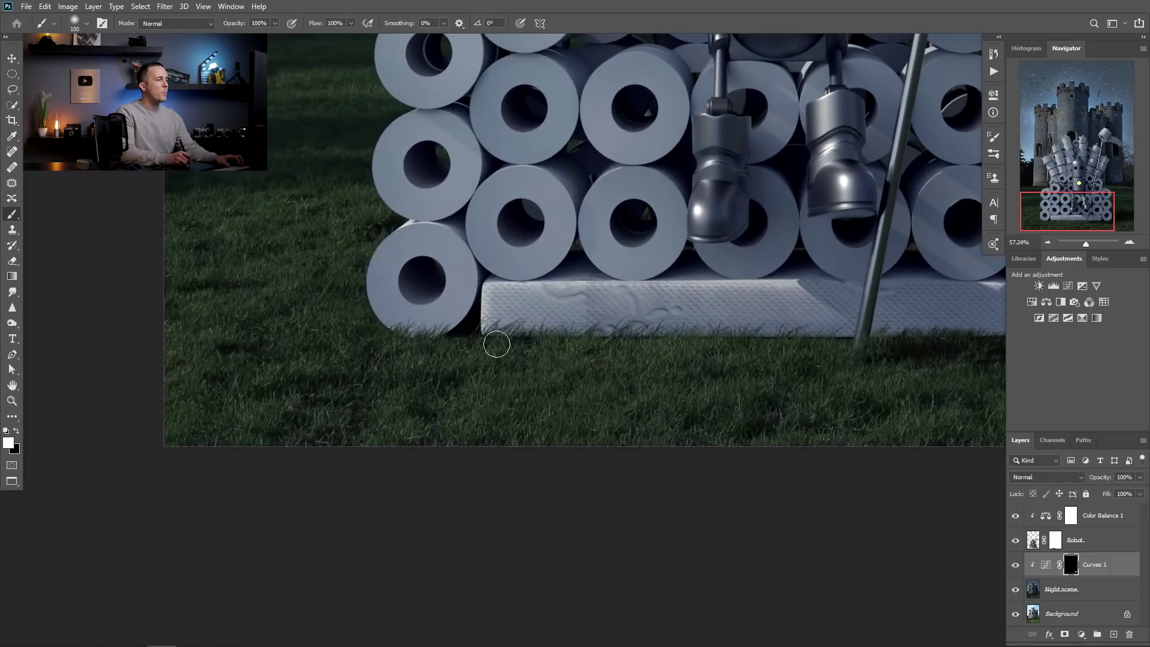
drag(489, 334, 480, 379)
drag(733, 385, 694, 379)
mouse_move(878, 371)
mouse_down()
mouse_move(785, 374)
mouse_move(773, 388)
mouse_move(739, 379)
mouse_move(688, 403)
mouse_move(688, 416)
mouse_move(547, 409)
mouse_up()
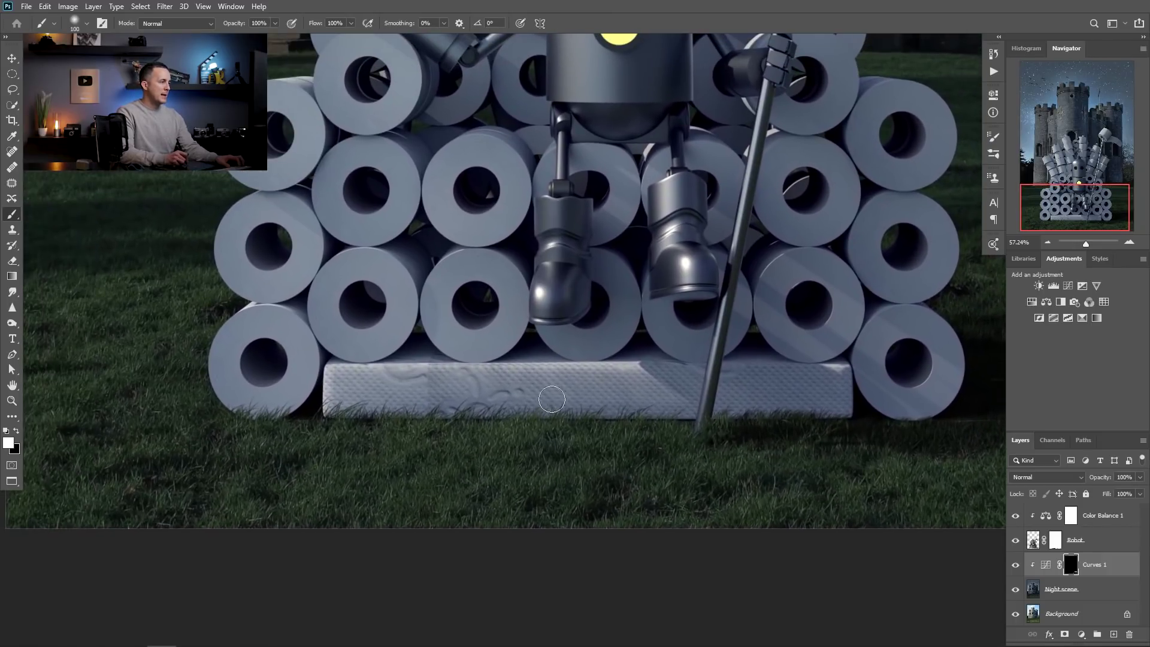
scroll(552, 399, down, 5)
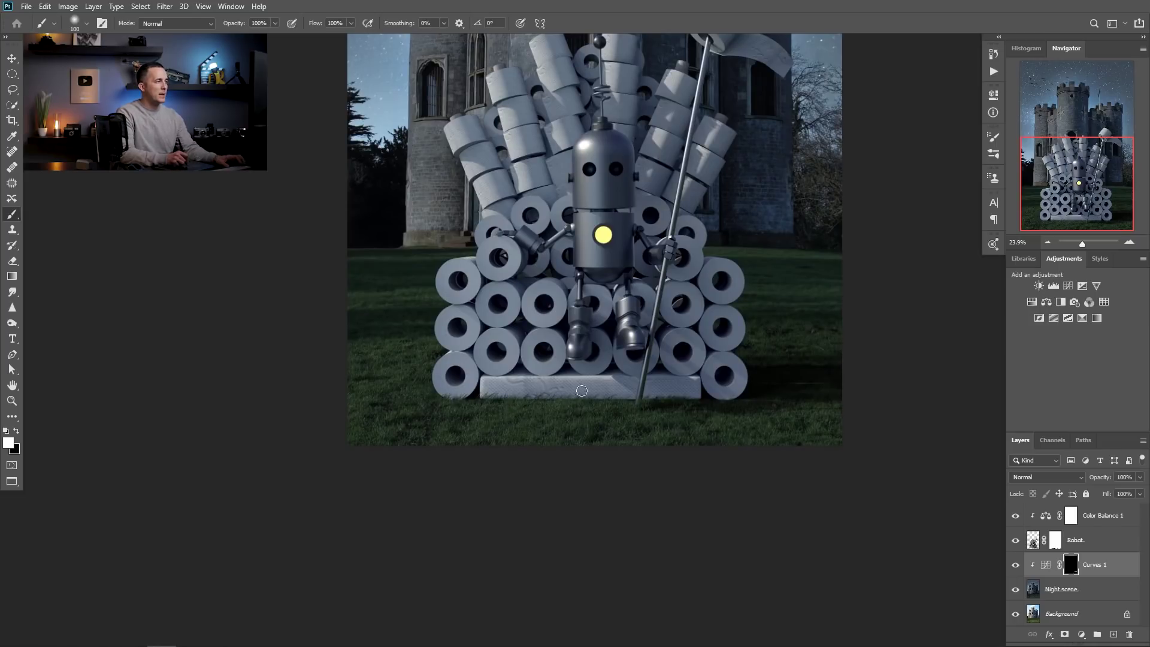
drag(581, 390, 565, 421)
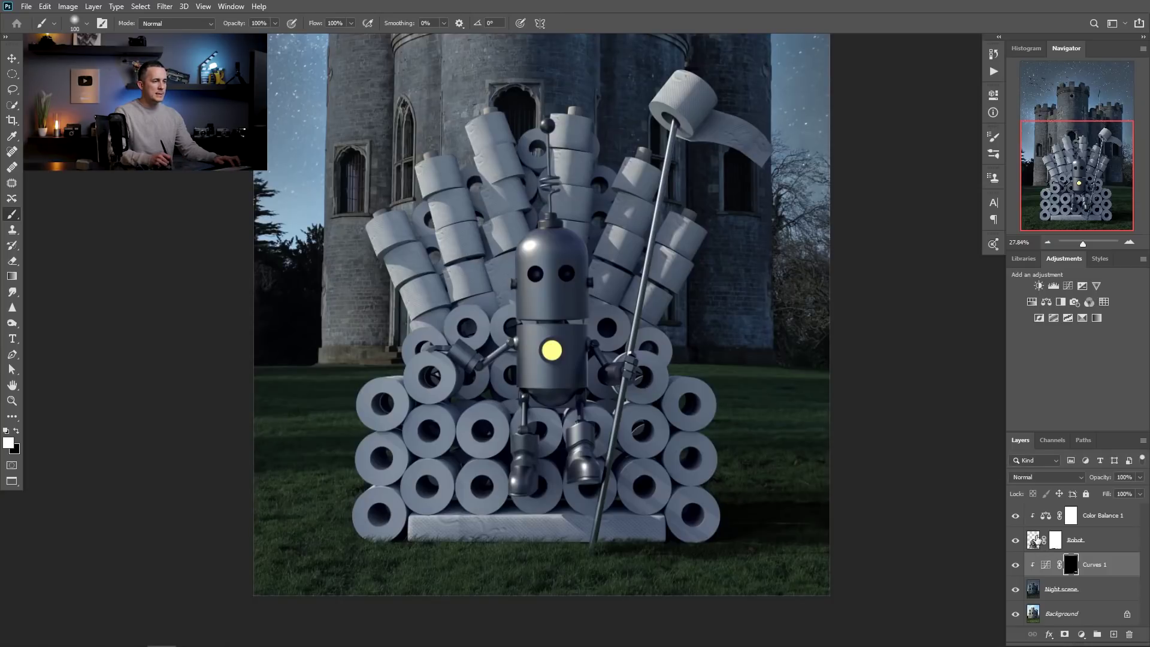
Paste the scratched-metal texture as Layer 1 and clip it to the Robot layer.
click(1039, 519)
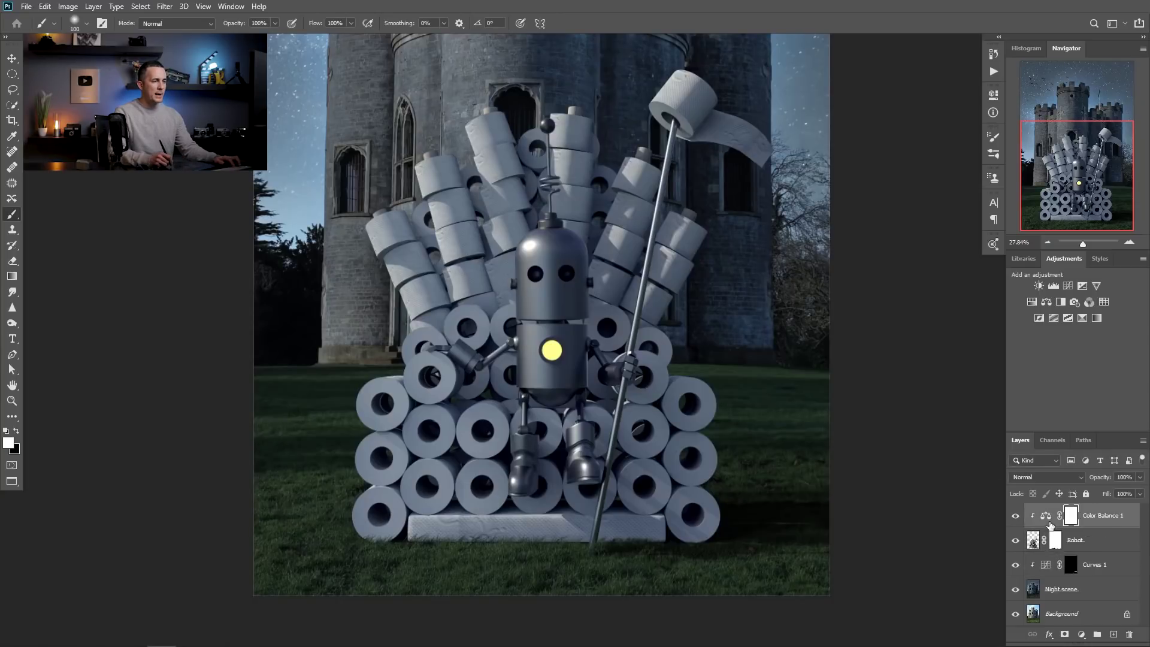
key(ctrl+v)
drag(1040, 517, 1041, 552)
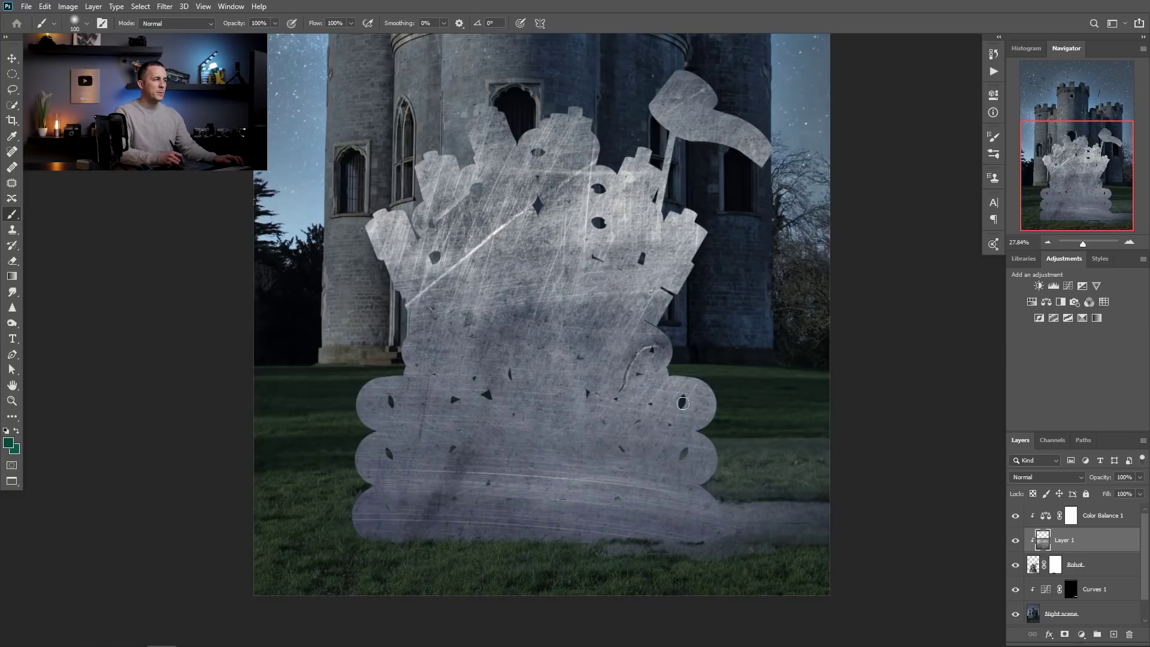
Free-transform the scratched-metal texture down to about a third of its width and commit.
key(ctrl+t)
scroll(708, 352, down, 5)
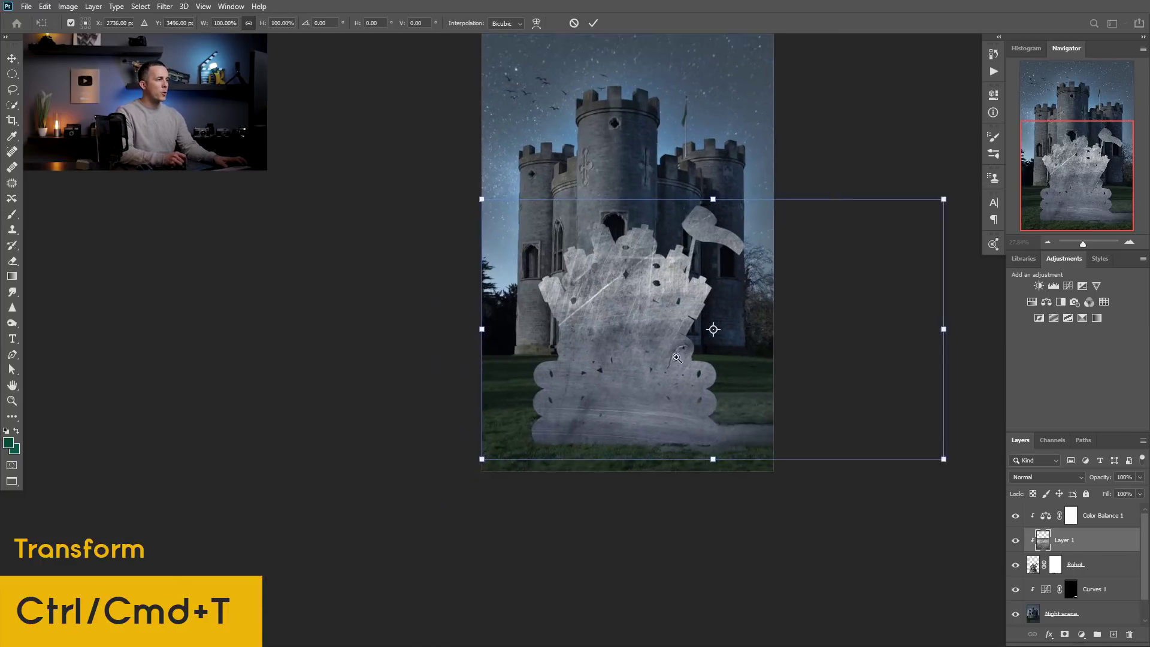
drag(929, 331, 677, 170)
drag(743, 329, 701, 333)
drag(645, 357, 685, 360)
drag(758, 308, 687, 354)
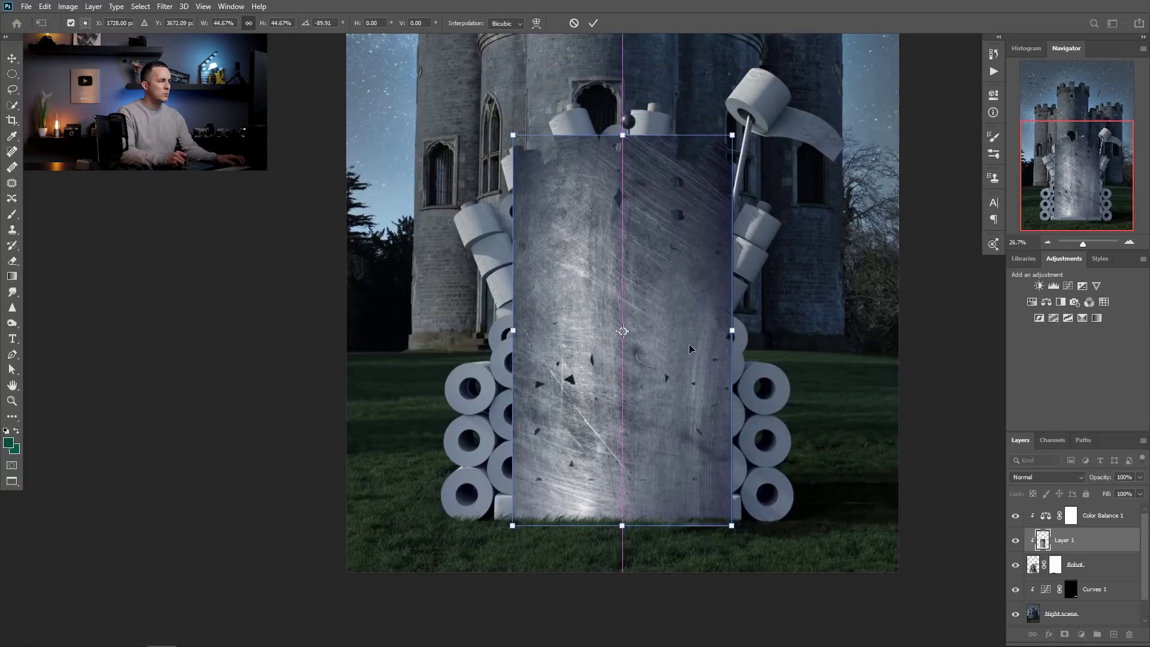
key(Return)
click(1045, 477)
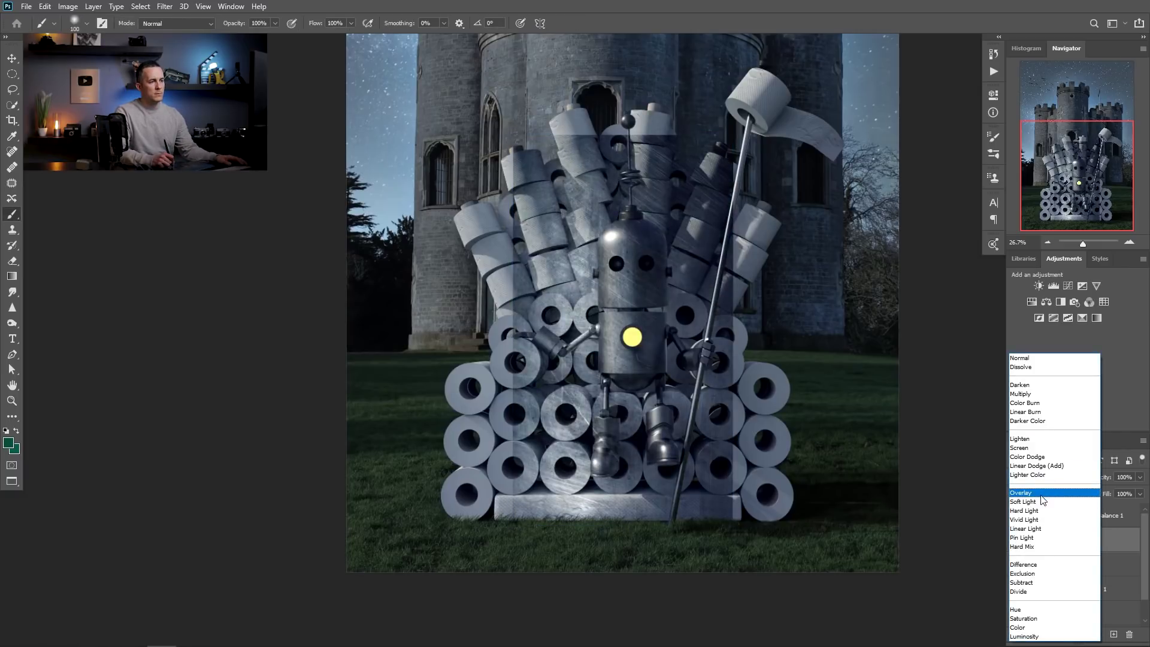
Set the scratch texture on Layer 1 to Soft Light blending.
click(1041, 502)
scroll(673, 316, up, 5)
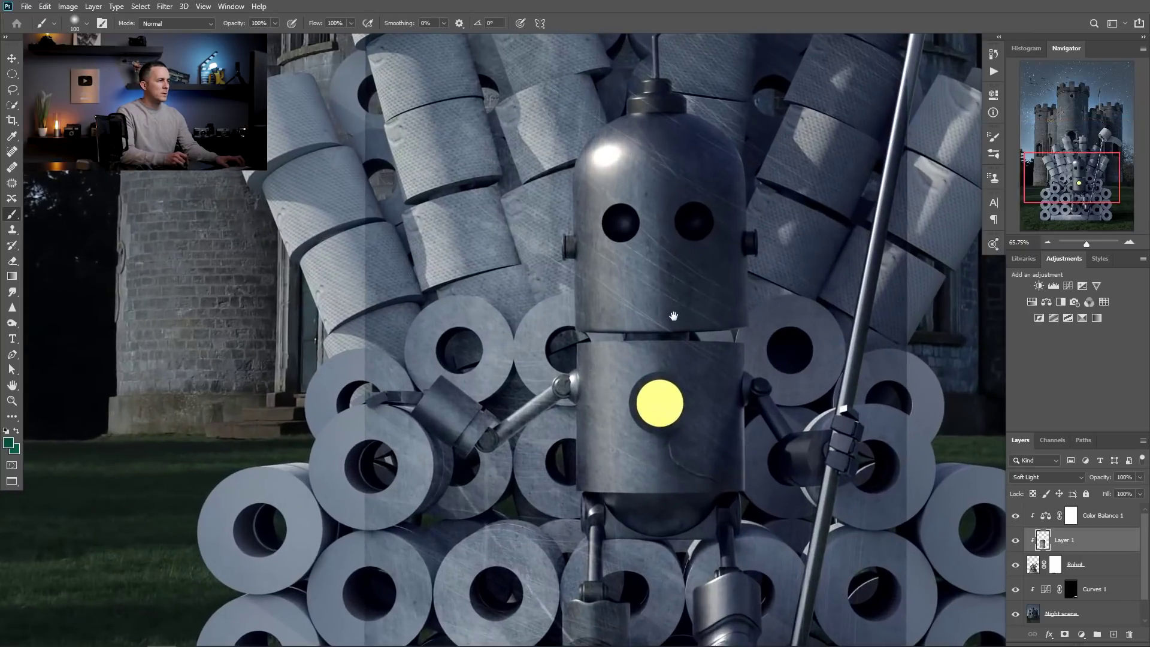
click(1059, 479)
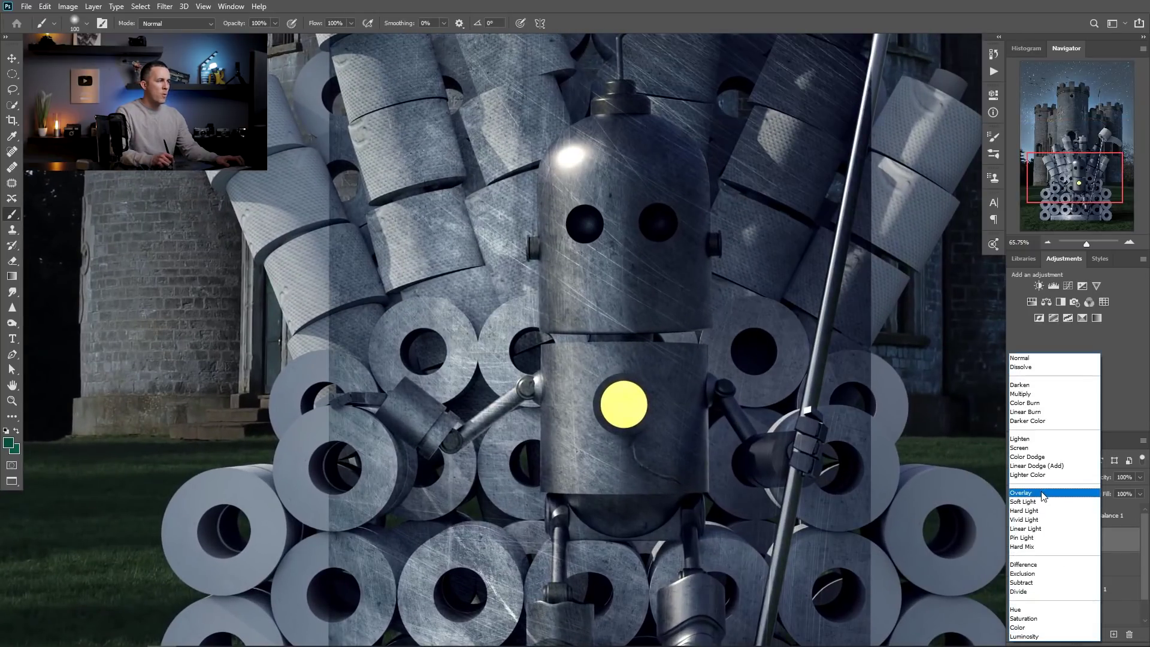
click(1042, 502)
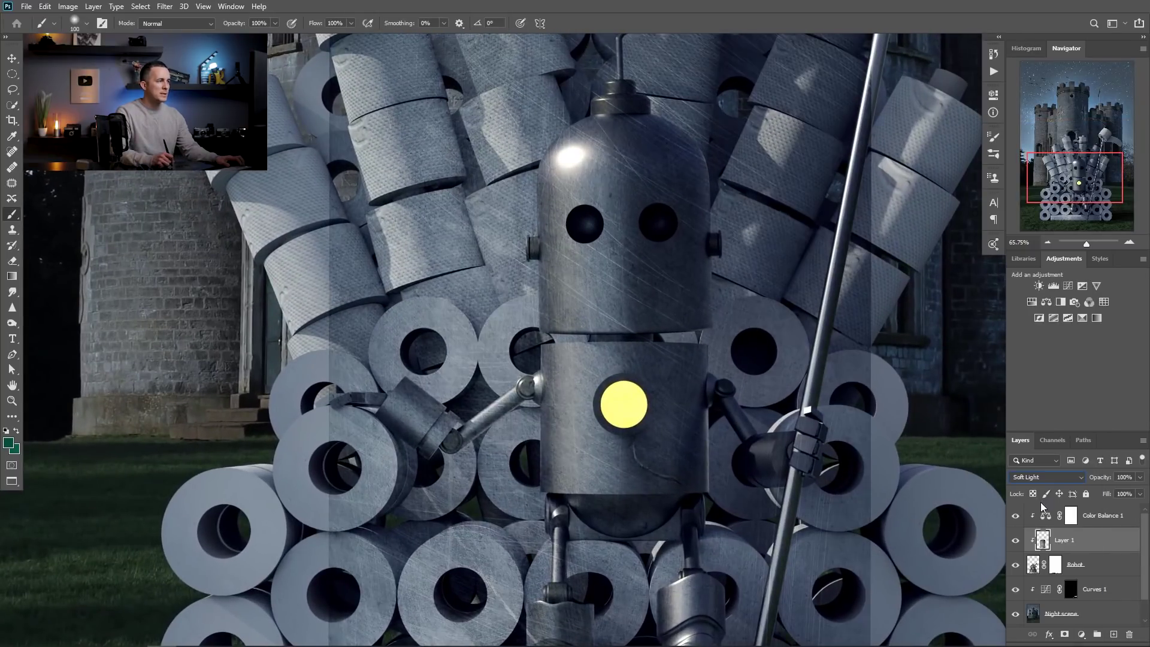
drag(655, 366, 646, 366)
scroll(646, 366, down, 2)
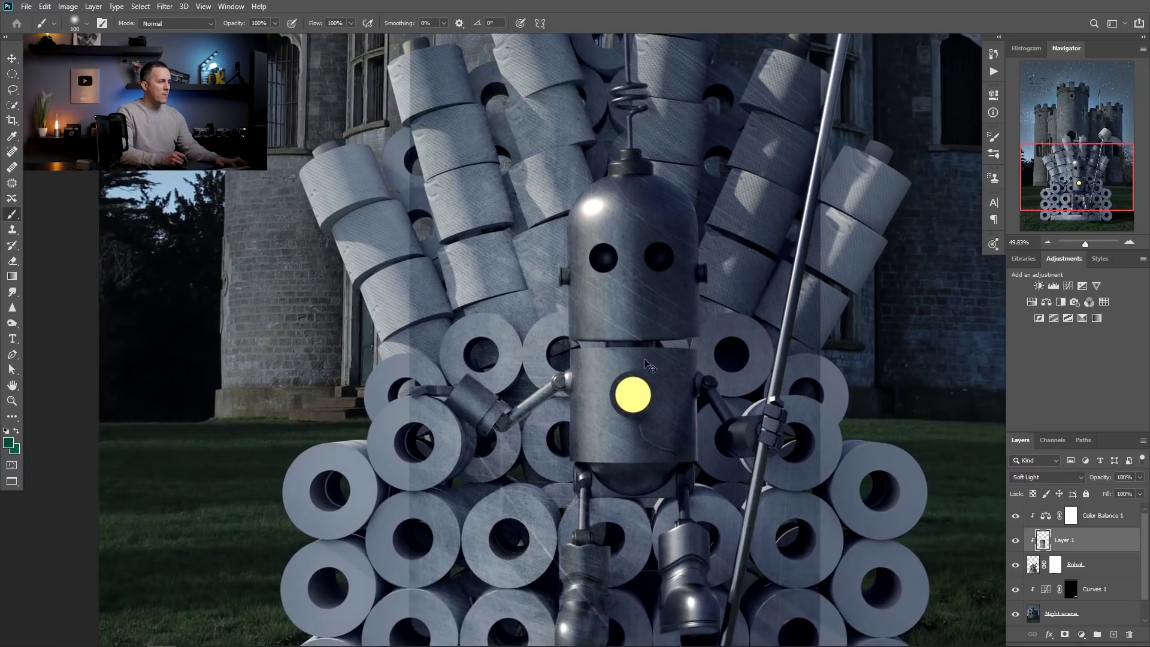
Flip the scratch texture horizontally across the robot and commit the transform.
key(ctrl+t)
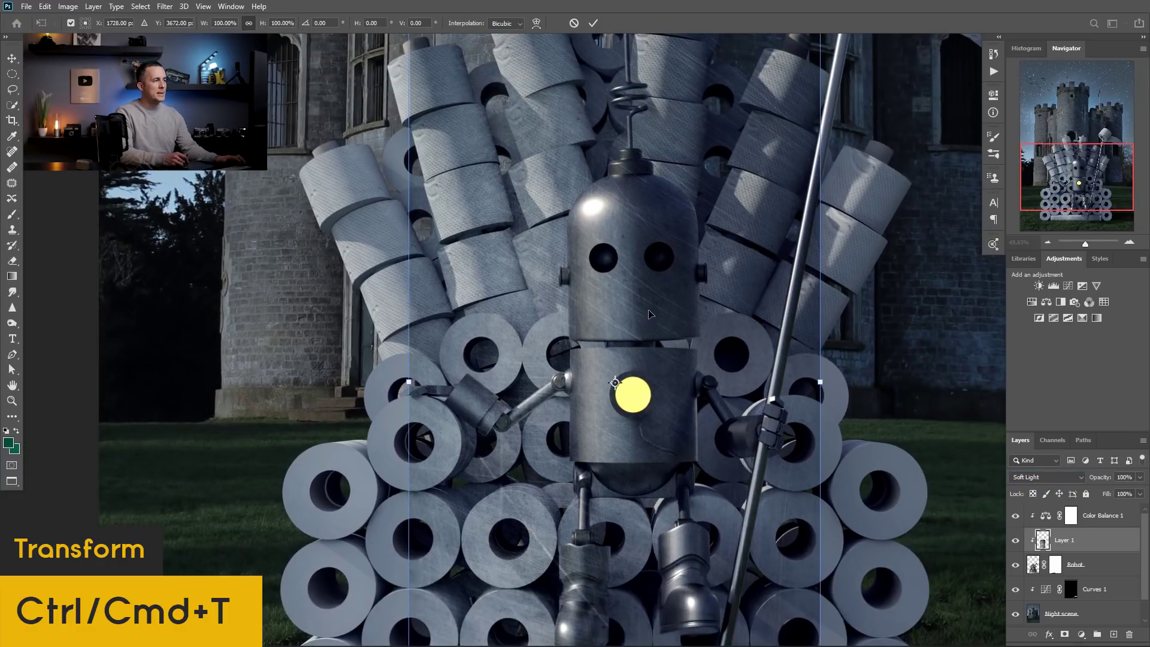
right_click(650, 314)
click(686, 506)
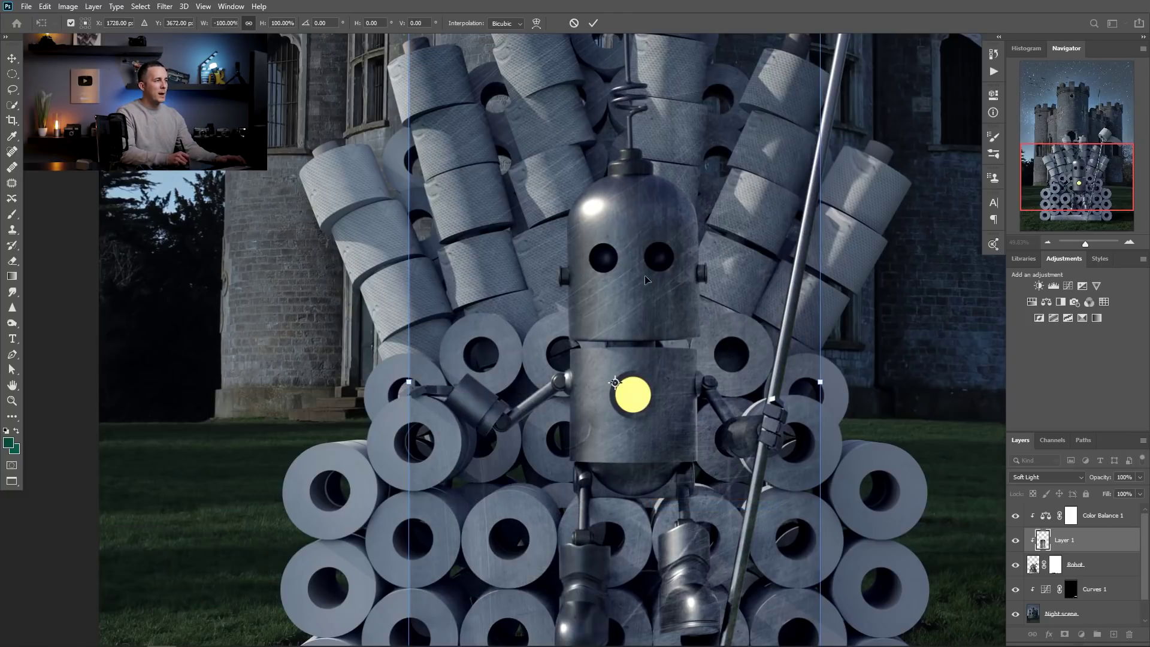
key(Return)
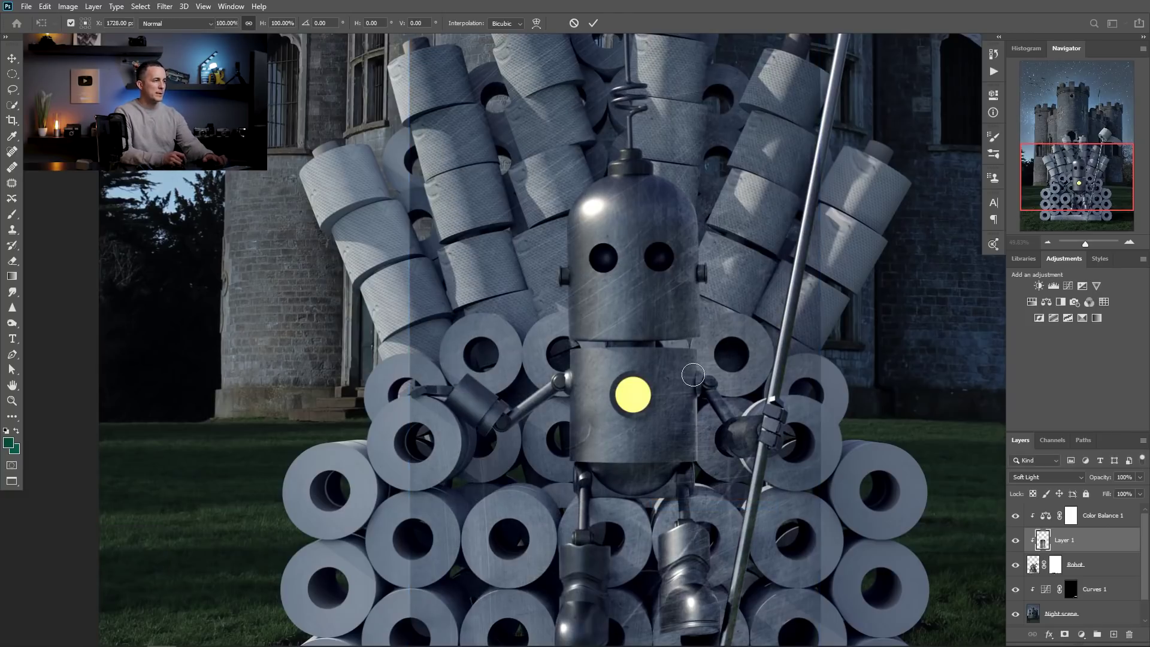
key(b)
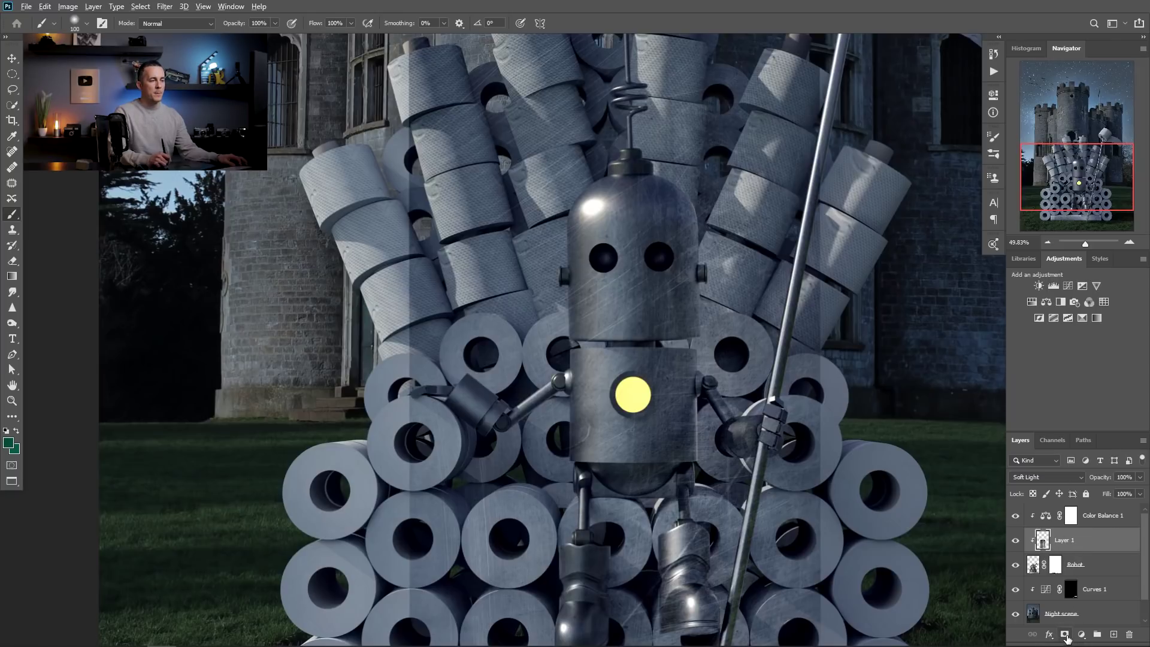
Add a black layer mask to the scratch texture and set a 150 px brush at 20% opacity.
alt+click(1065, 635)
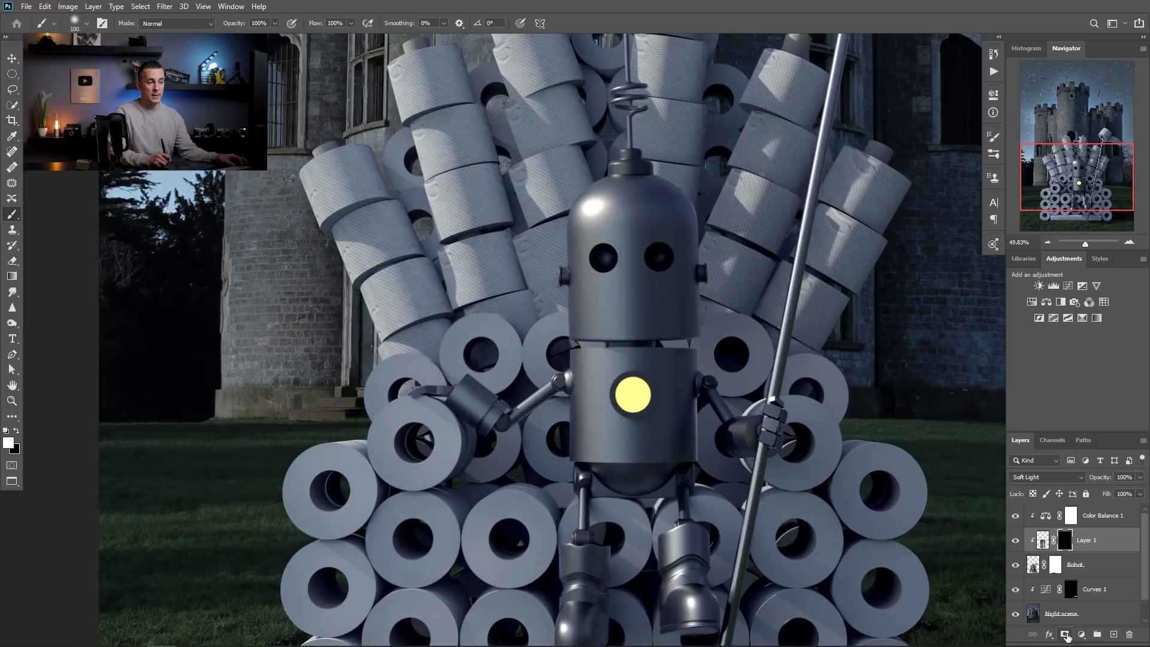
drag(1082, 431, 1082, 349)
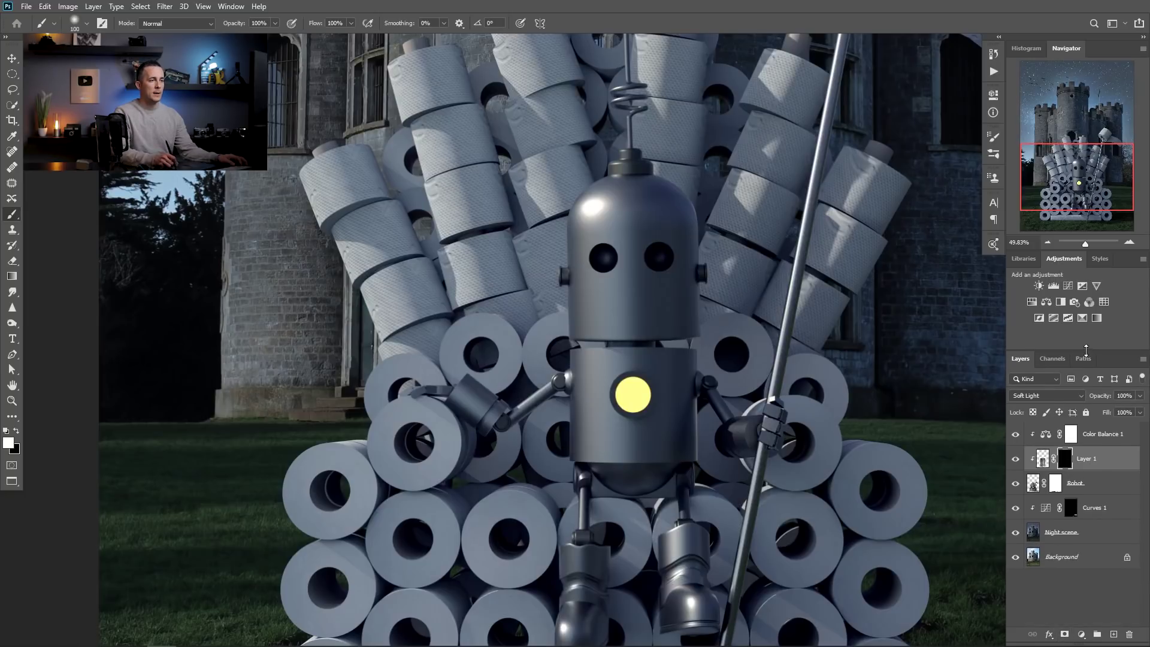
scroll(592, 350, up, 3)
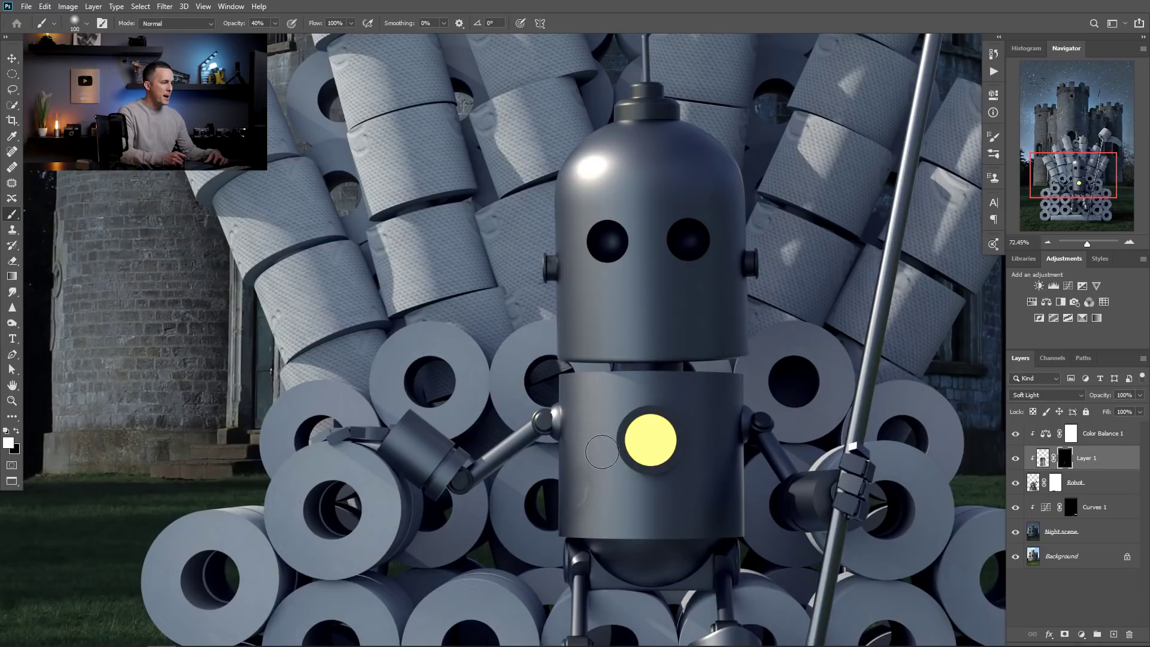
key(bracketright)
key(bracketright)
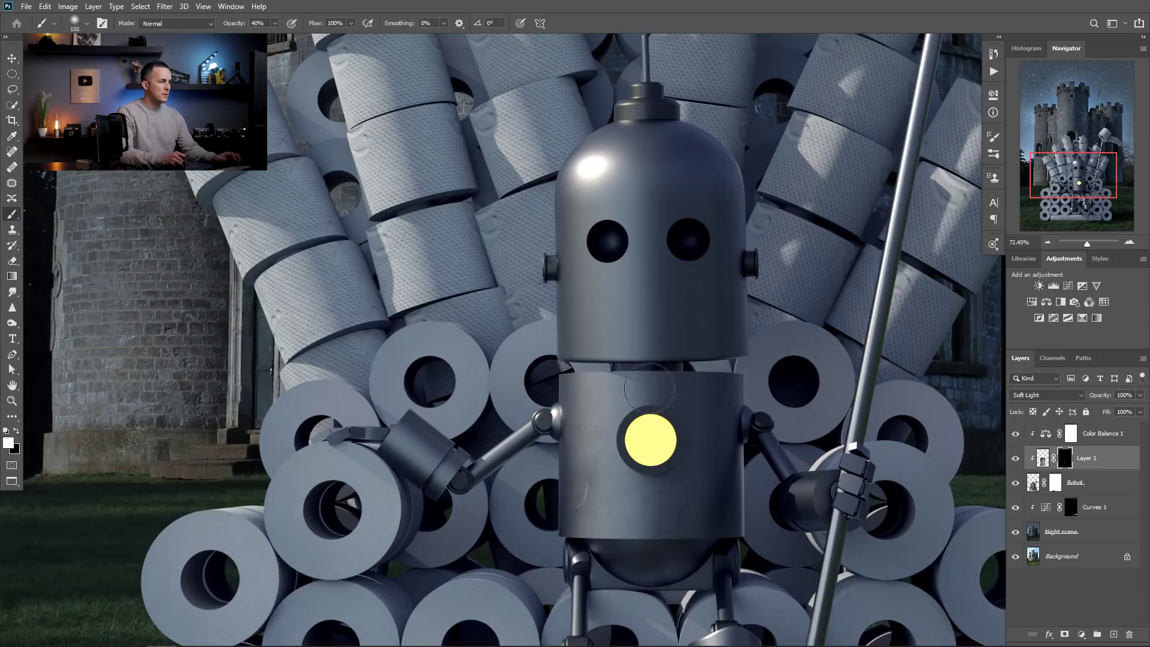
key(2)
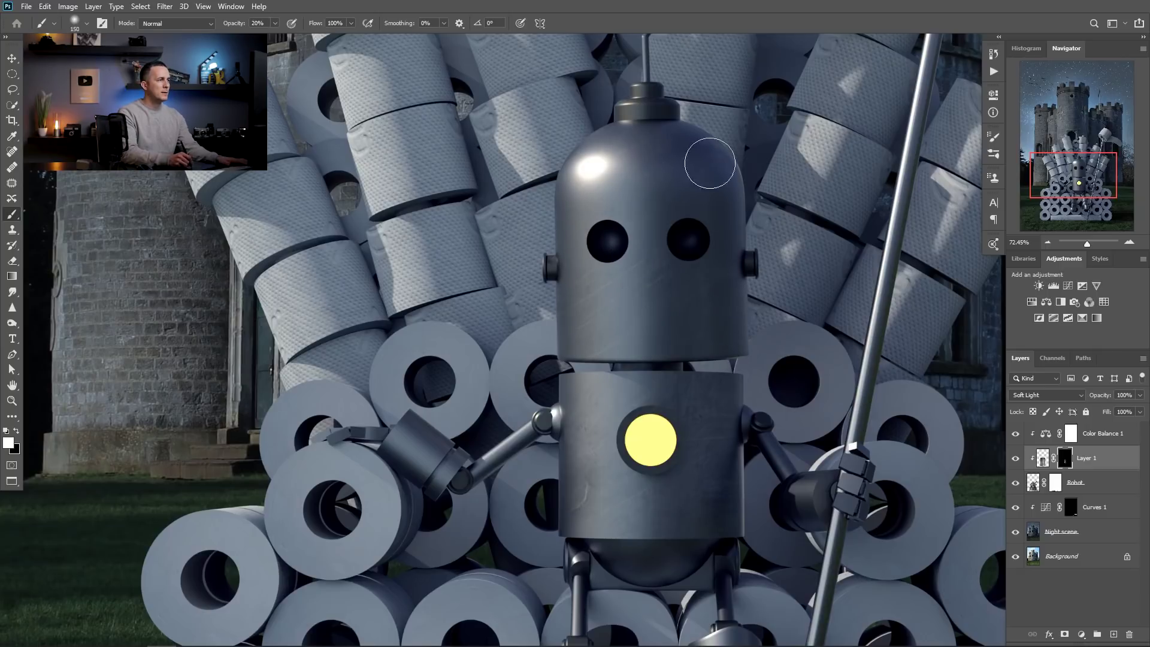
Paint the scratches faintly back onto the robot's legs, body, head and antenna with 60–90 px brushes.
key(bracketleft)
key(bracketleft)
key(bracketleft)
key(bracketleft)
key(bracketleft)
key(bracketright)
key(bracketright)
key(bracketright)
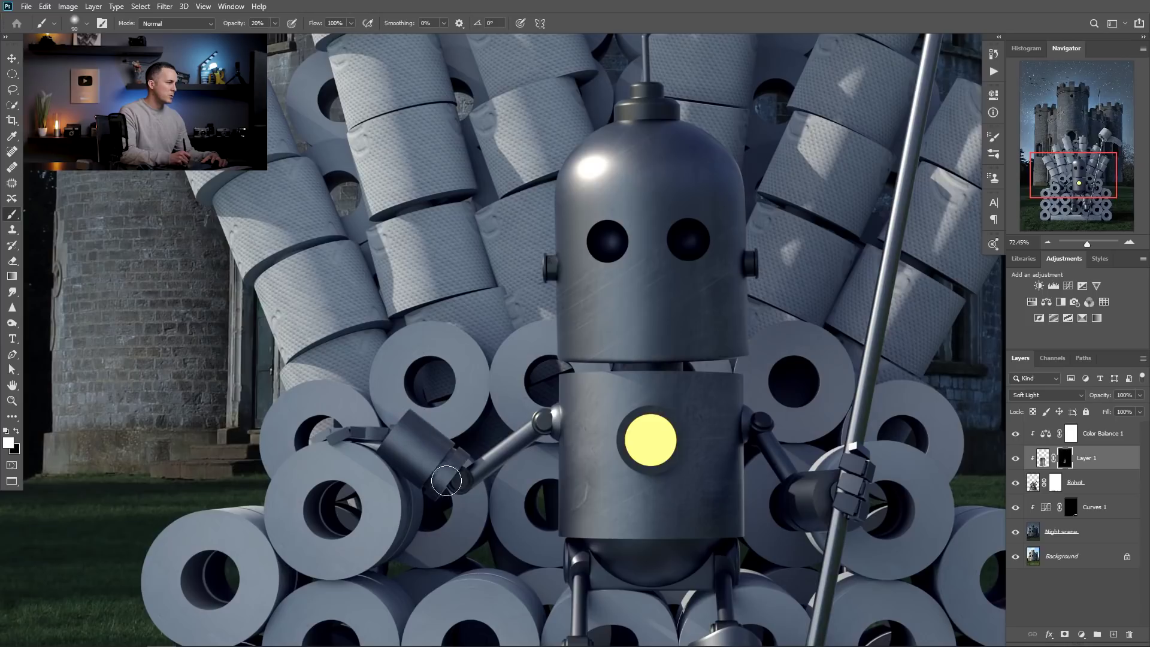
drag(597, 540, 605, 282)
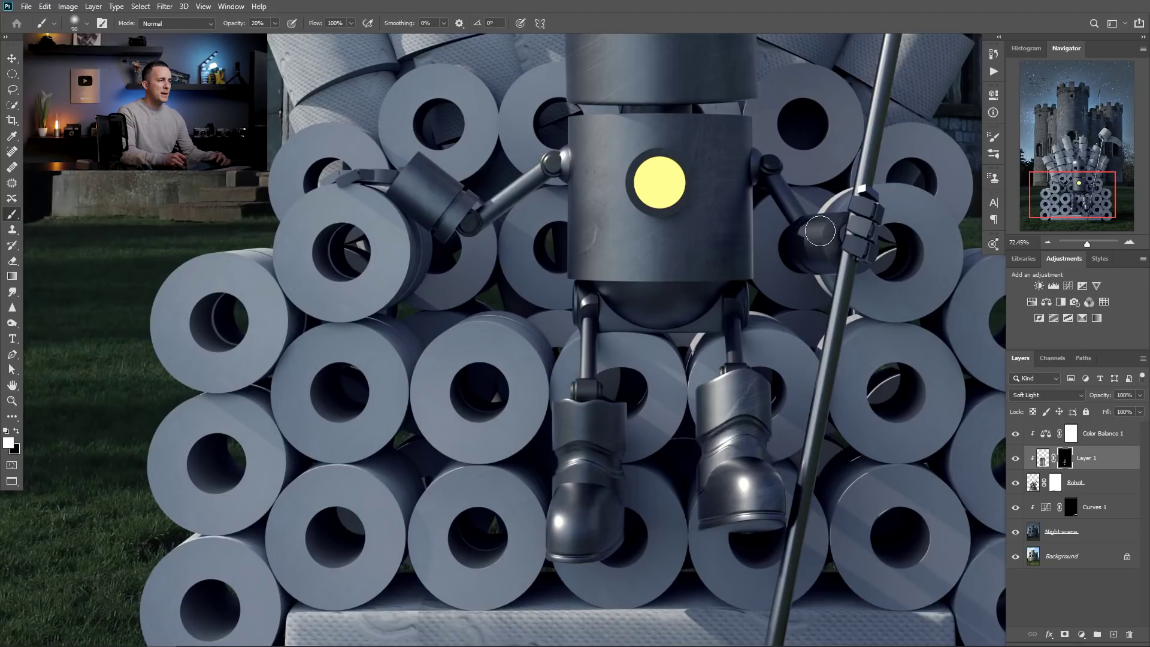
key(bracketleft)
key(bracketleft)
key(bracketleft)
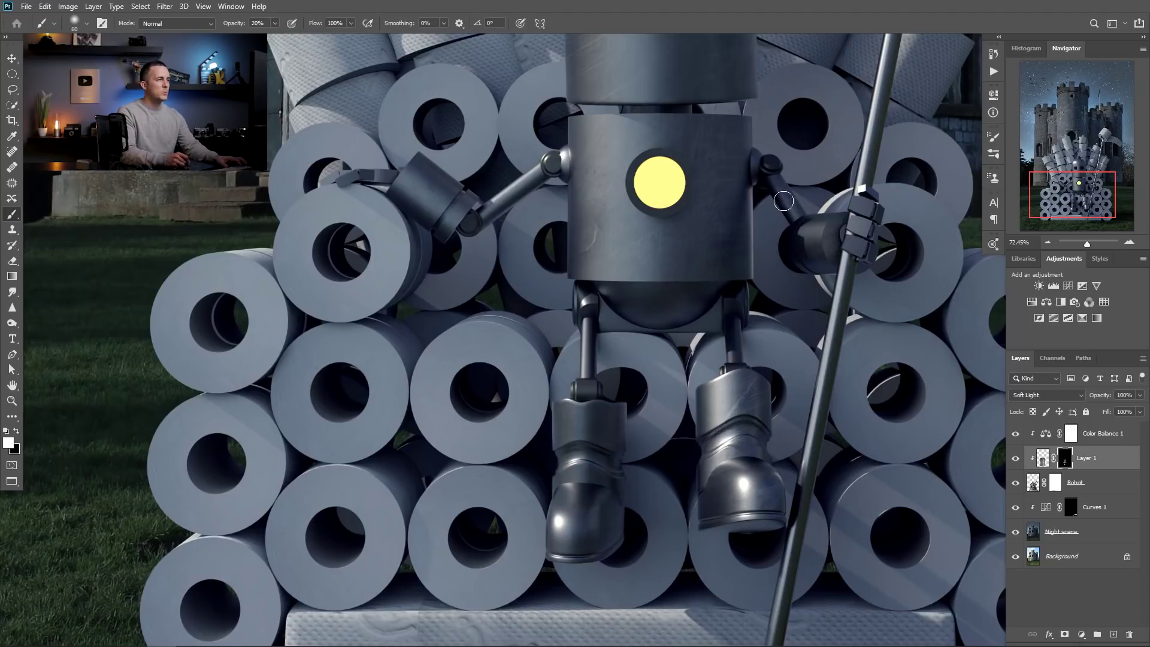
drag(717, 153, 678, 389)
drag(616, 75, 617, 293)
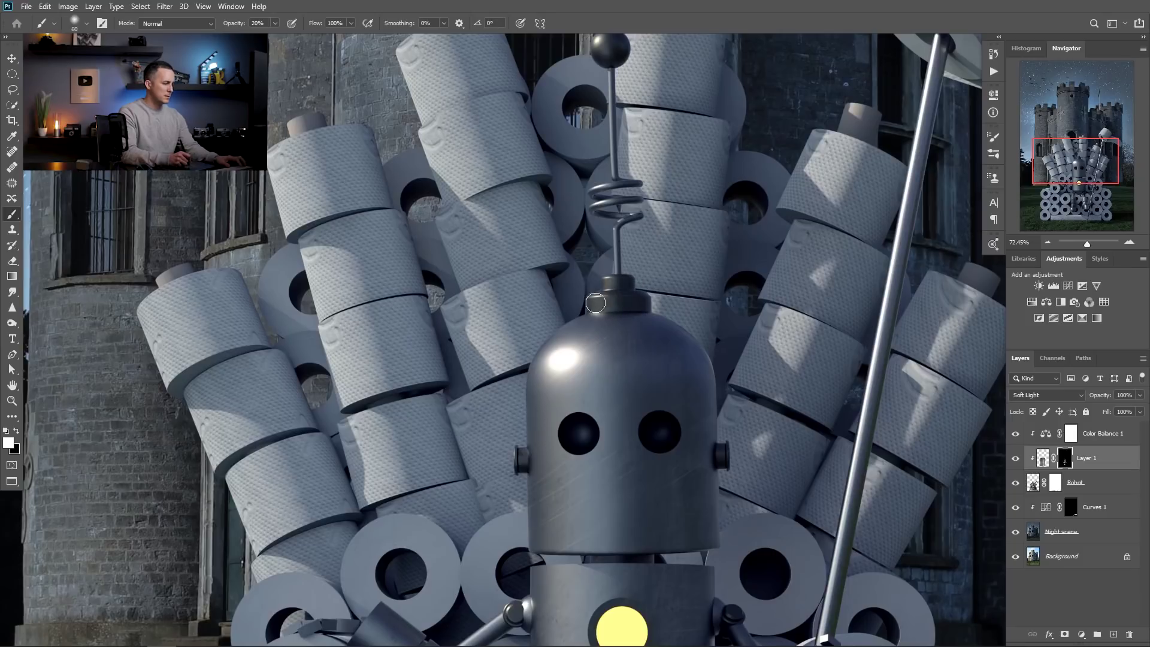
key(x)
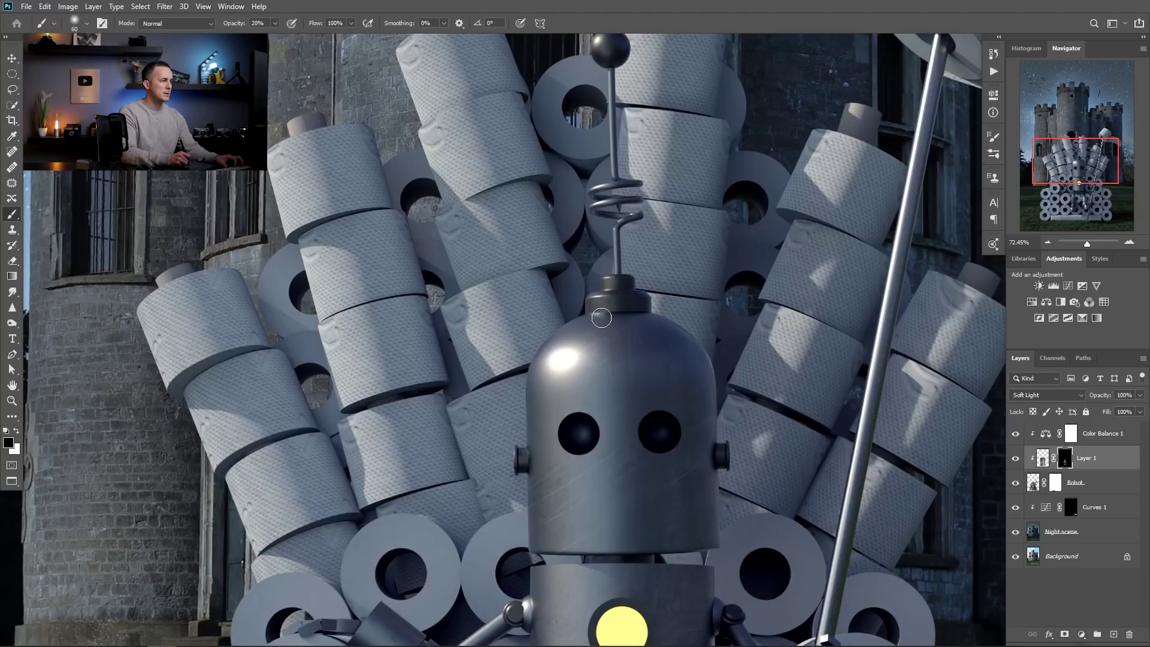
key(x)
drag(643, 340, 605, 339)
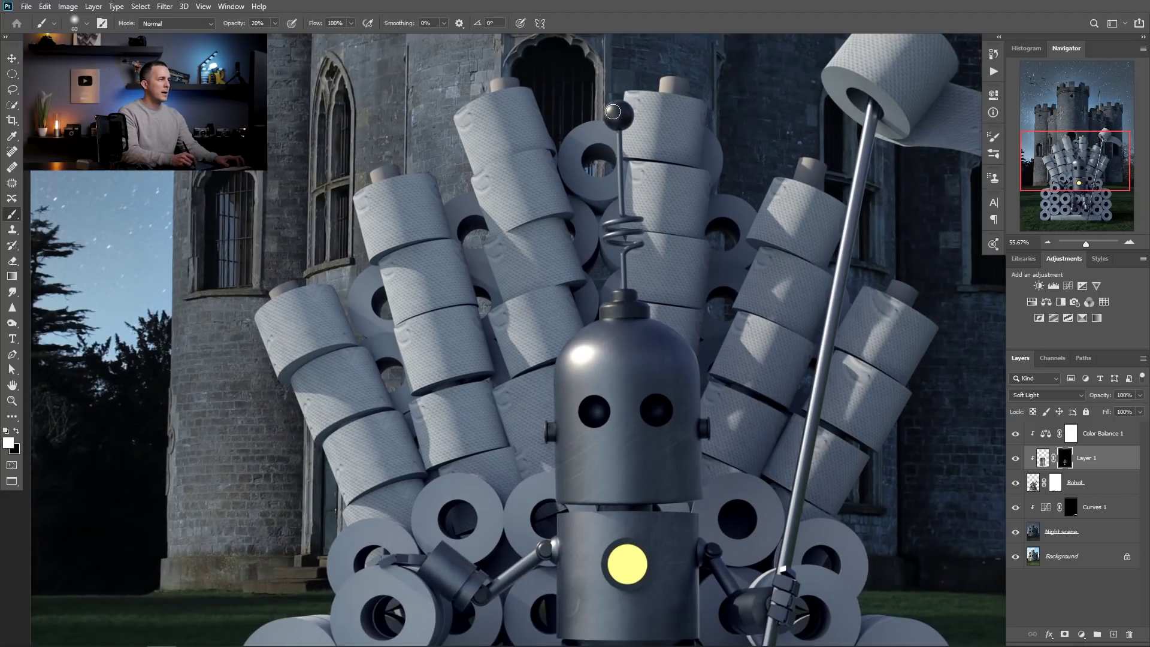
key(ctrl+0)
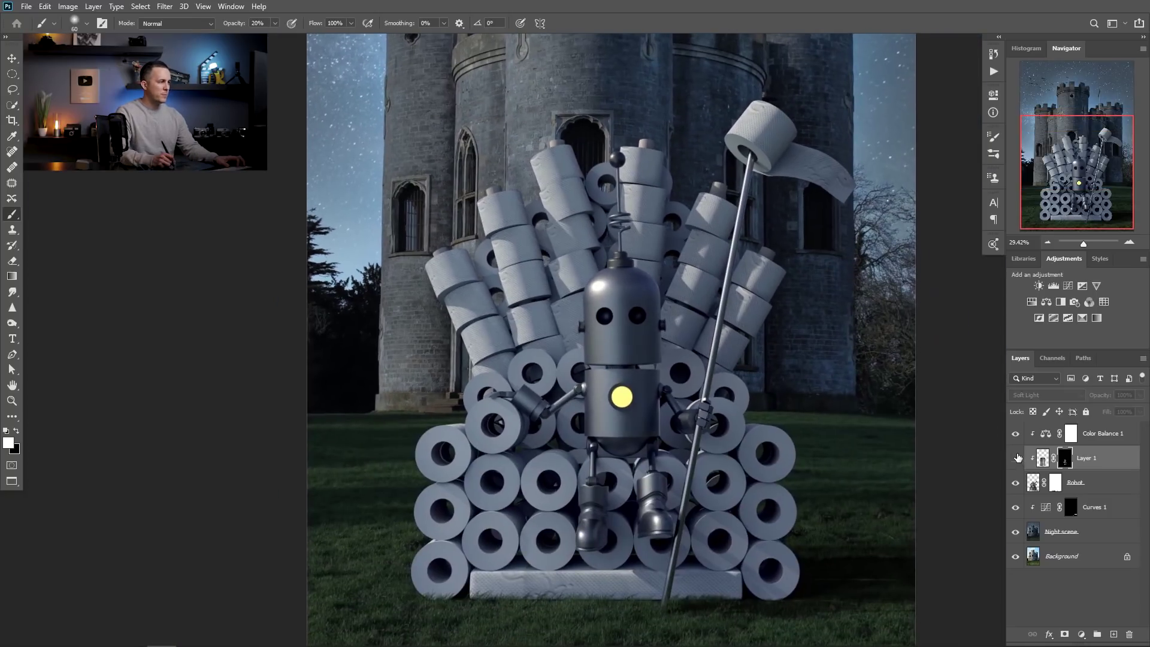
Create Layer 2 above Color Balance 1 and set its blend mode to Linear Dodge (Add).
drag(606, 427, 588, 426)
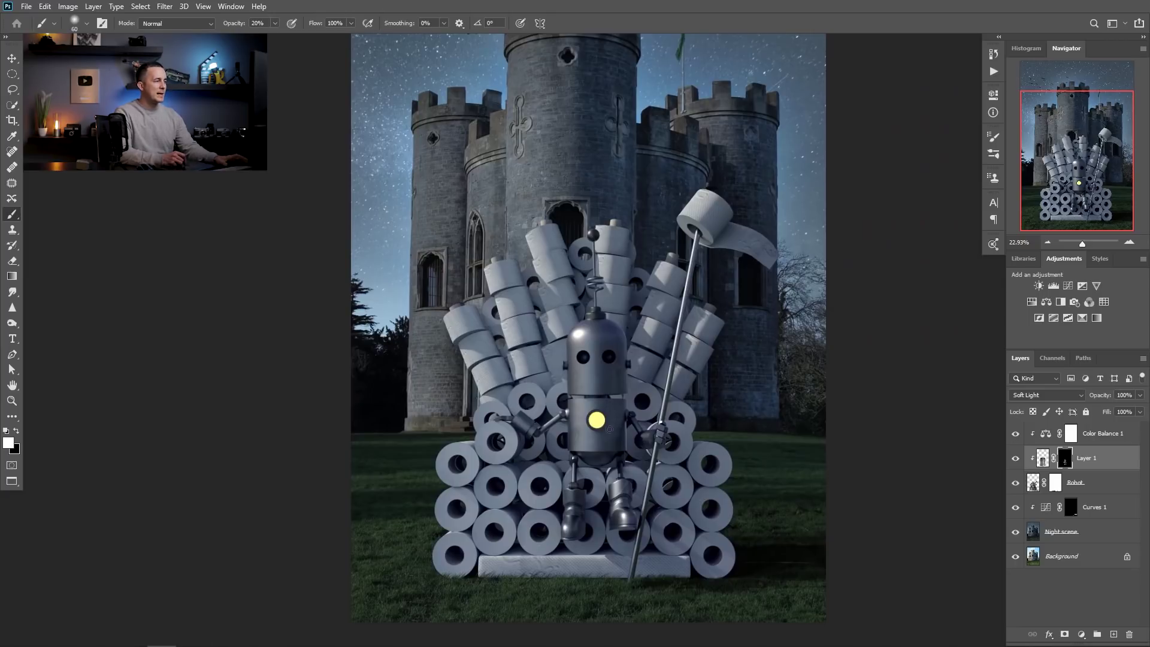
click(1047, 440)
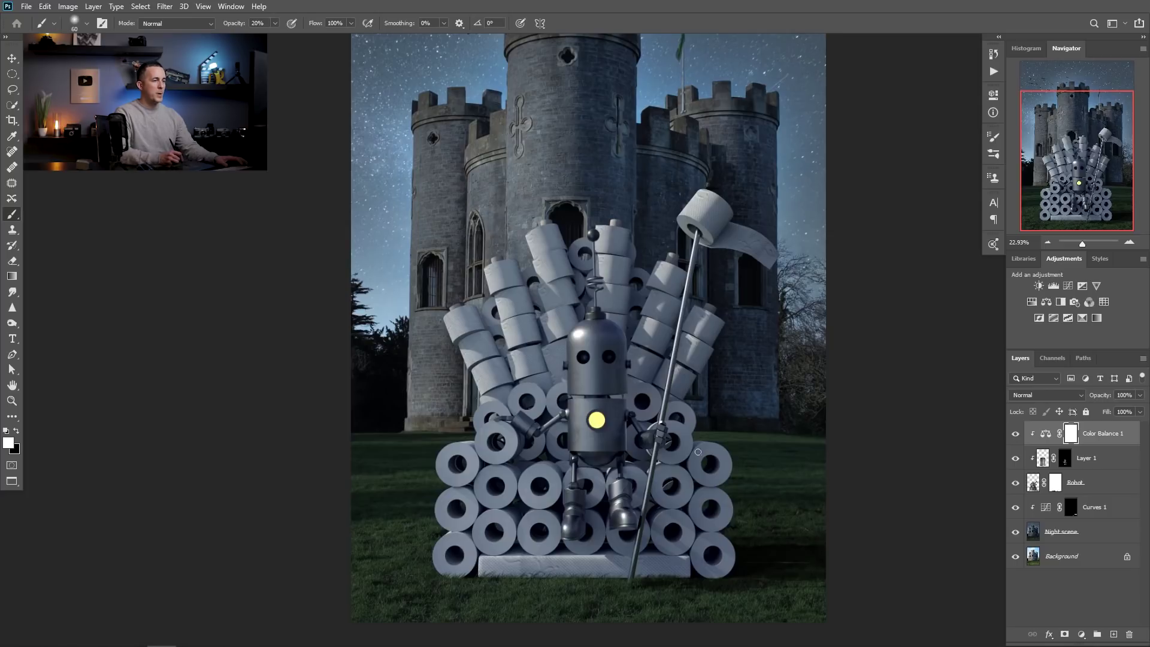
click(1113, 634)
click(1041, 395)
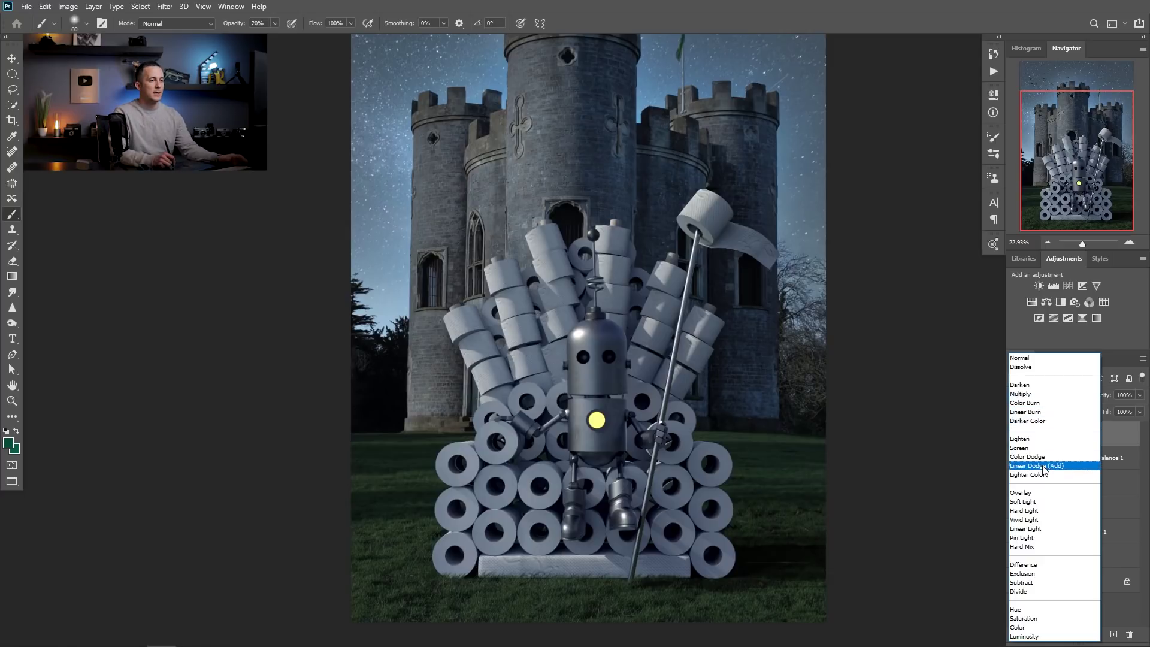
click(1043, 466)
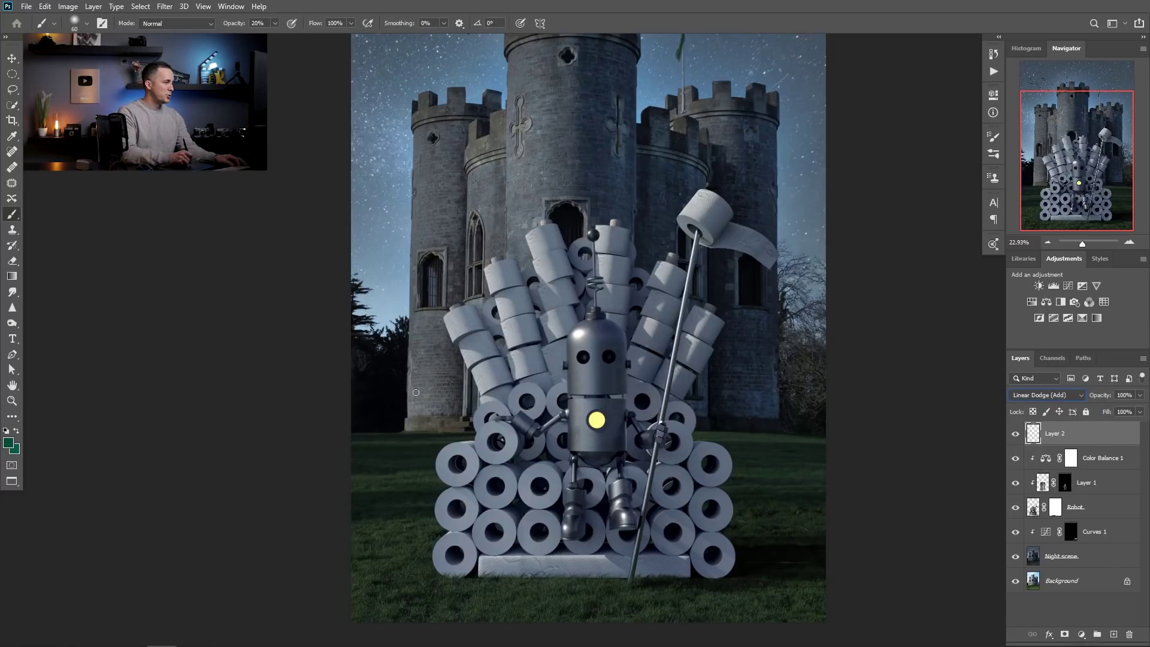
Set the foreground colour to a dark olive yellow.
click(8, 443)
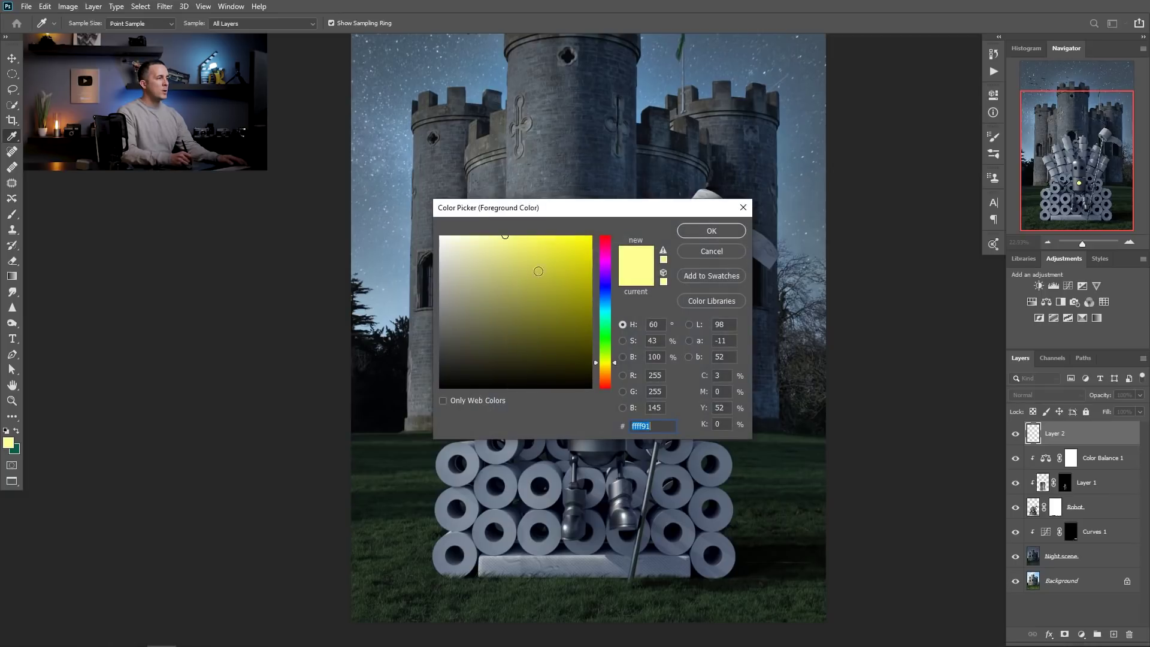
drag(623, 208, 817, 180)
click(779, 298)
drag(781, 301, 790, 343)
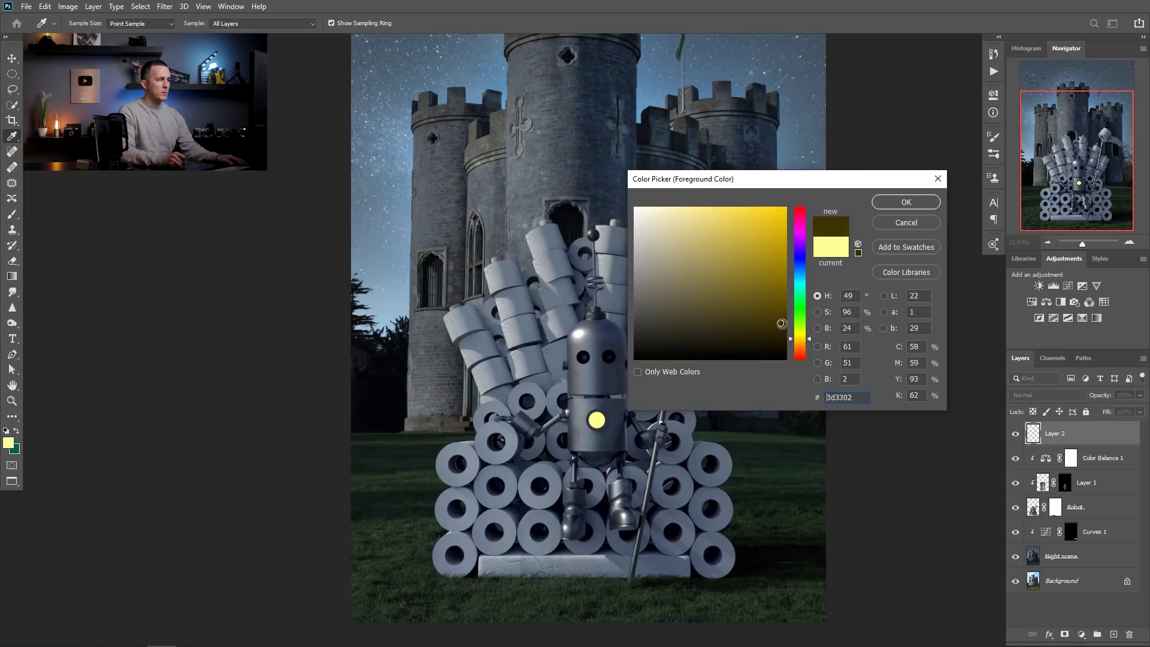
click(906, 202)
key(b)
Set Layer 2 to Linear Dodge (Add) and size the brush to about 175 px.
scroll(610, 391, down, 3)
scroll(610, 390, up, 5)
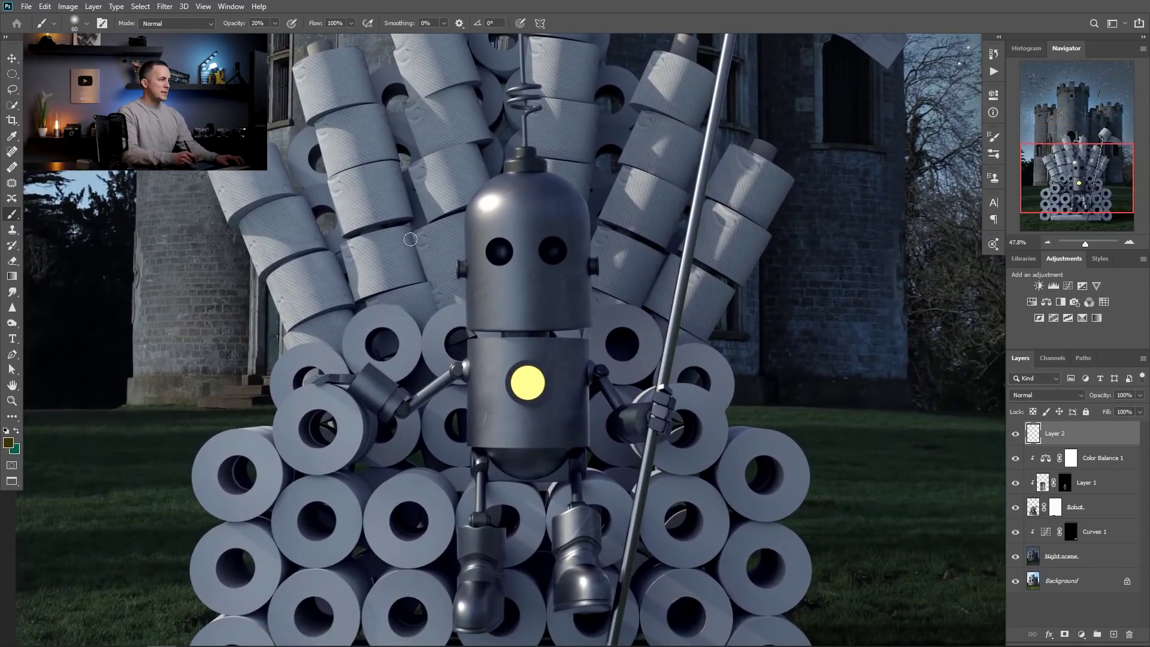
right_click(531, 376)
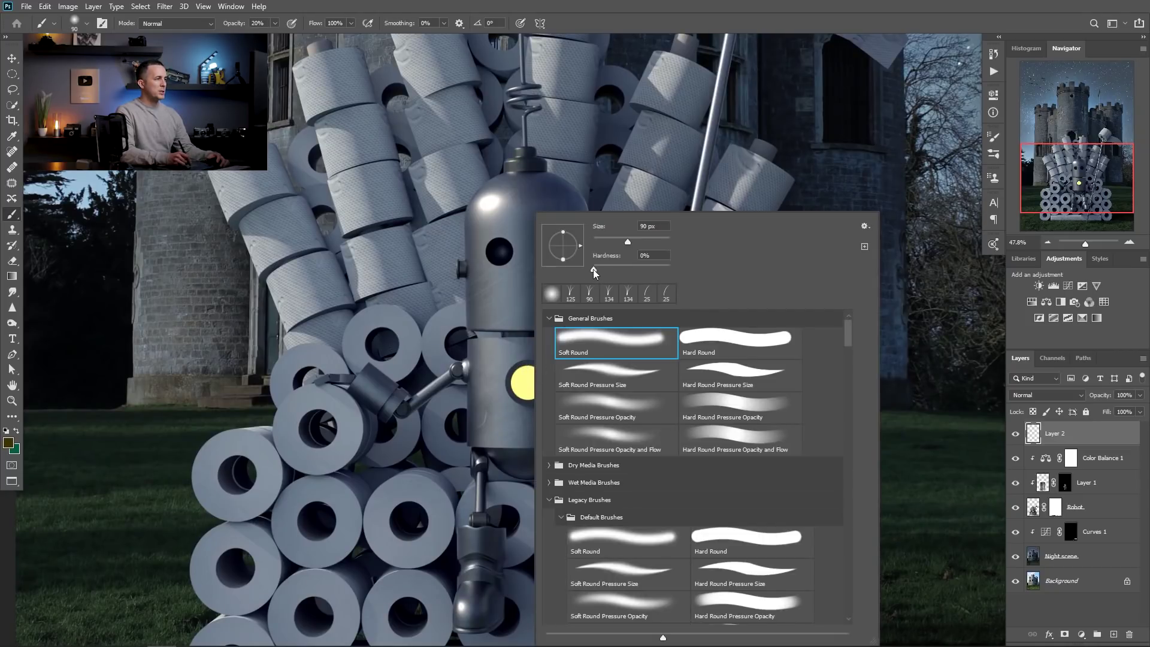
click(517, 382)
key(bracketright)
key(bracketright)
key(bracketright)
key(bracketright)
key(bracketright)
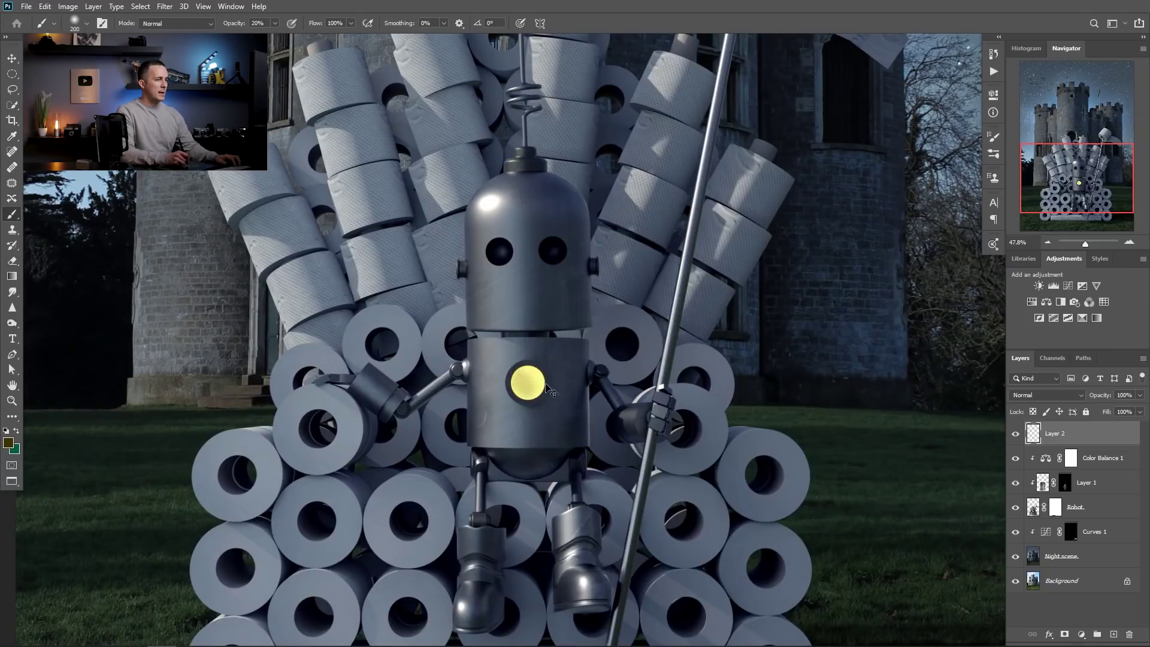
click(1047, 394)
click(1050, 467)
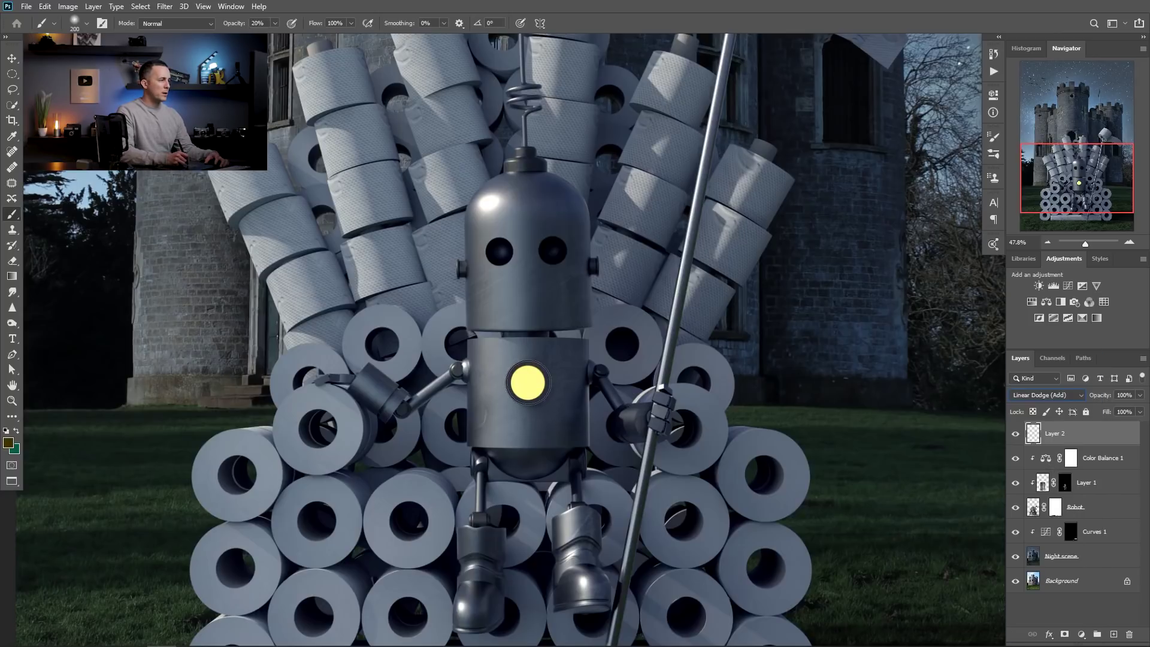
key(bracketleft)
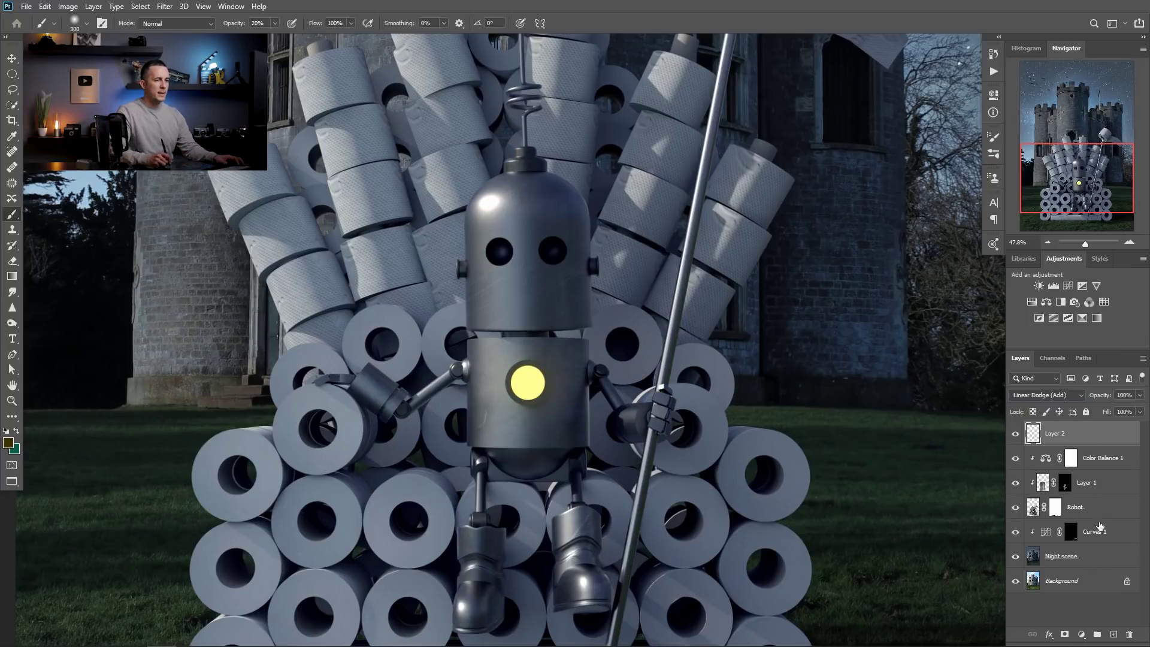
Keep Linear Dodge (Add) on the glow layer and add another Linear Dodge (Add) layer.
click(1064, 395)
click(1057, 465)
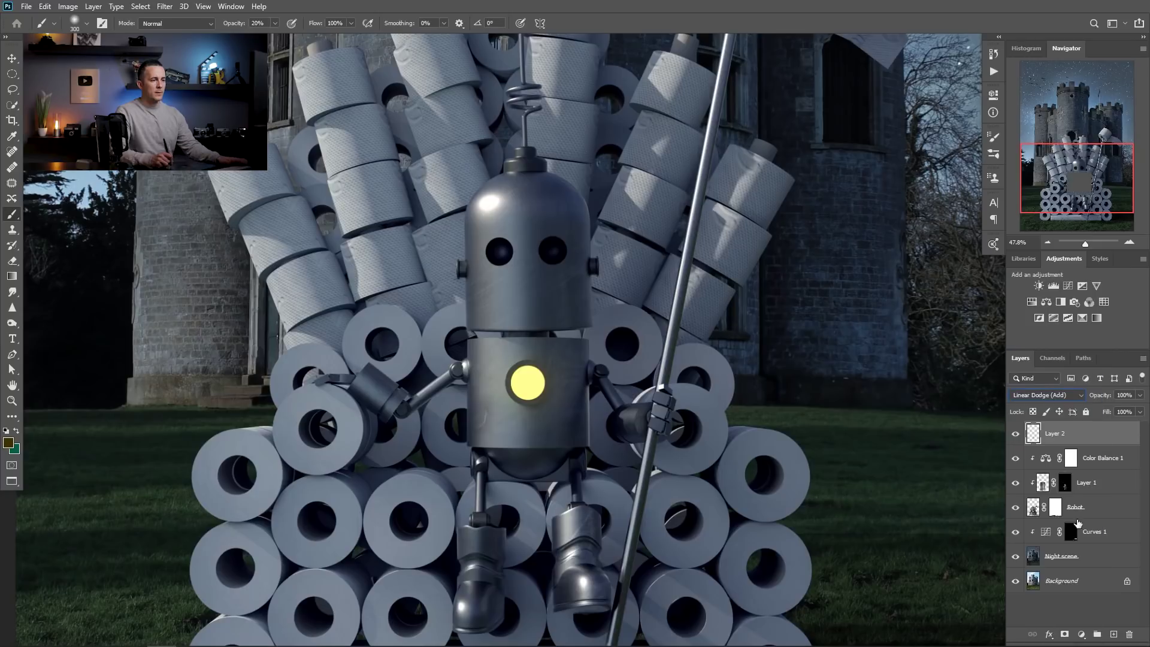
click(1115, 636)
click(1064, 395)
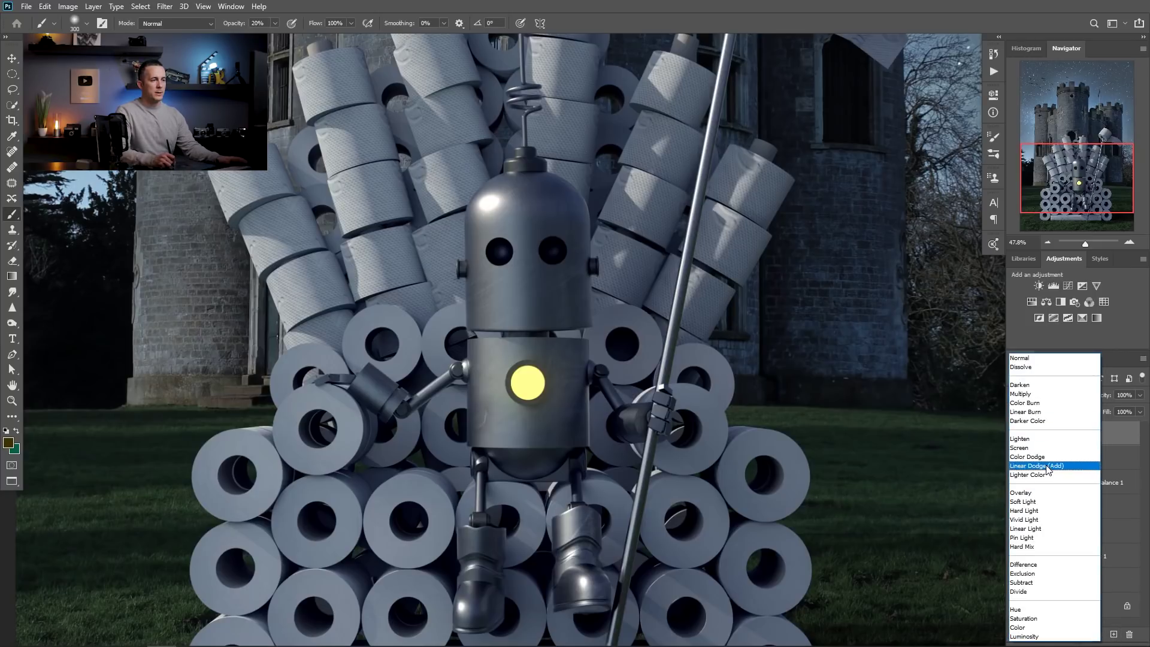
click(1045, 462)
Pick a richer darker yellow and paint a soft glow around the chest light.
click(9, 442)
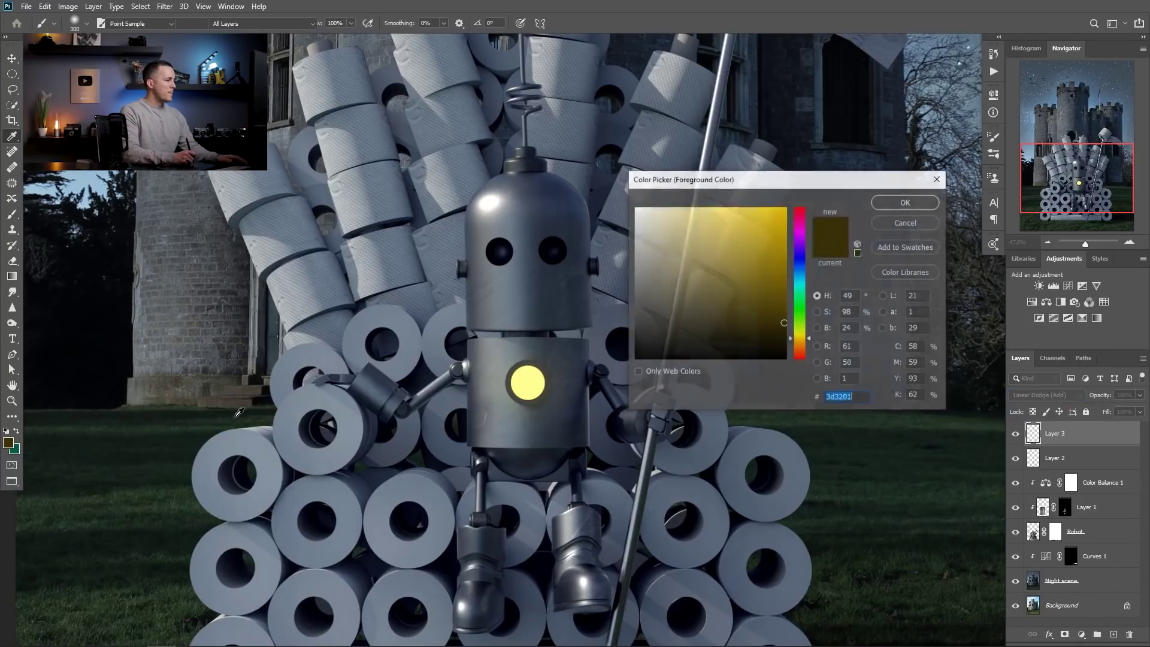
drag(774, 297, 800, 281)
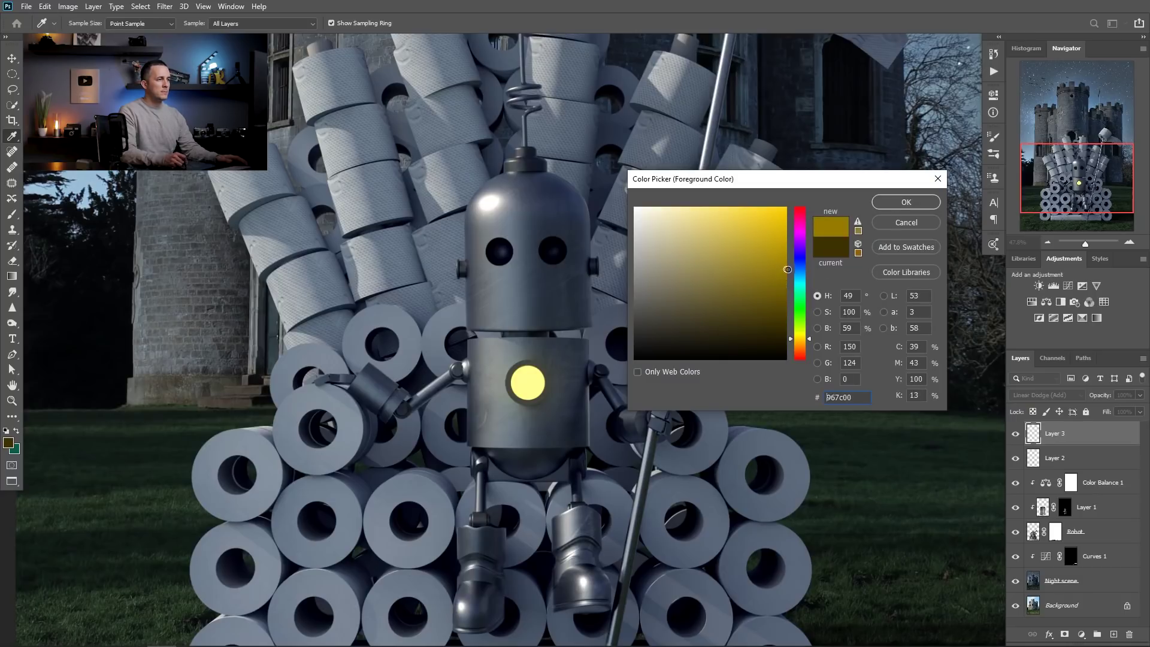
click(906, 202)
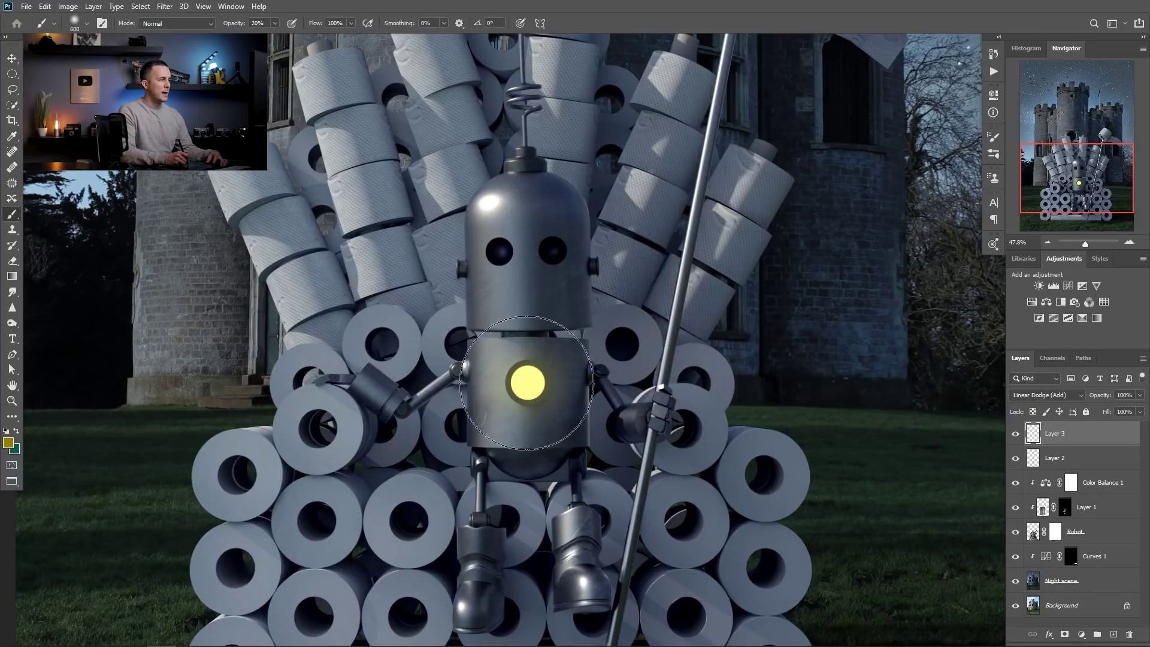
drag(525, 382, 537, 384)
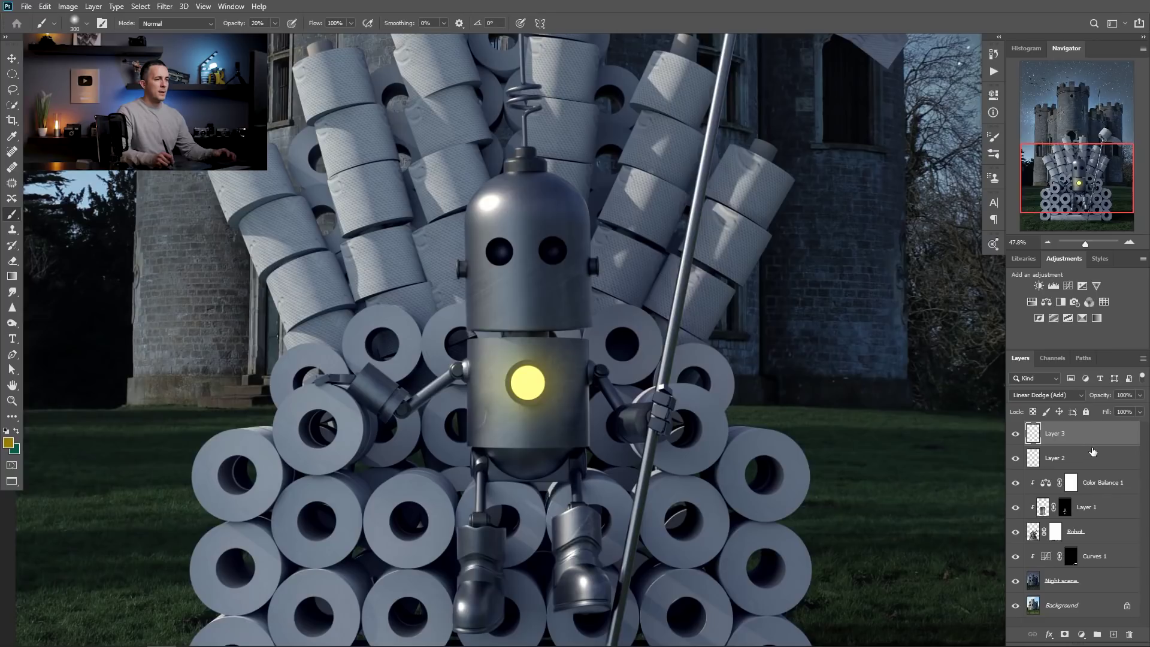
click(1078, 395)
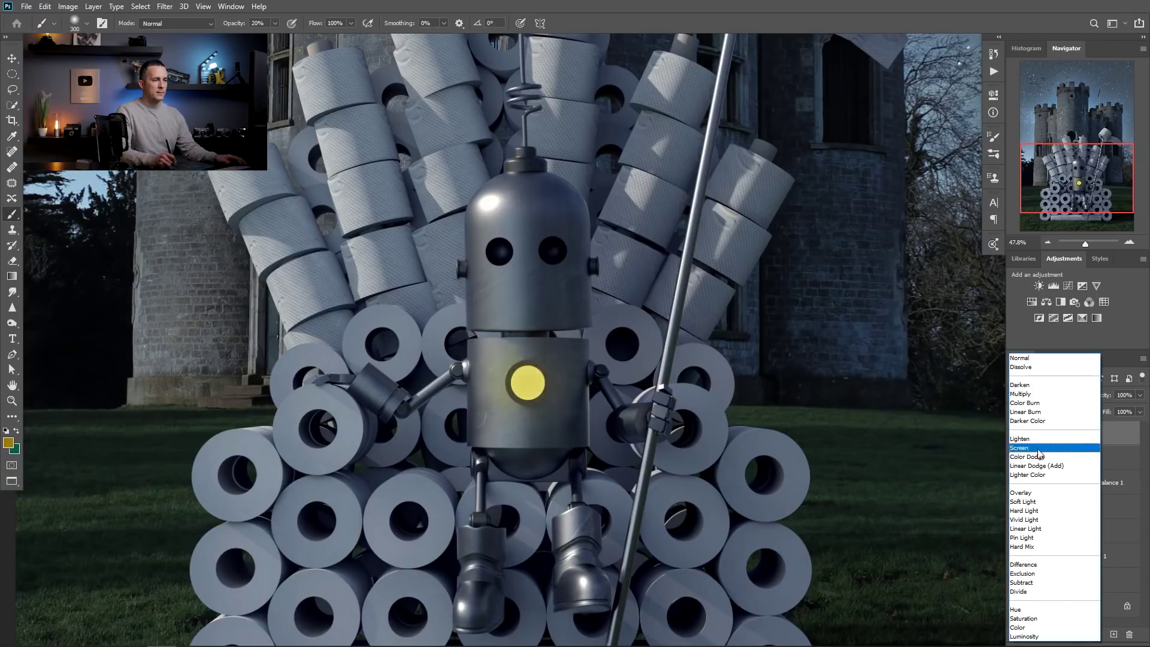
key(Escape)
Add Layer 4 as Linear Dodge (Add) and paint a pale yellow glow over the chest light.
click(1113, 634)
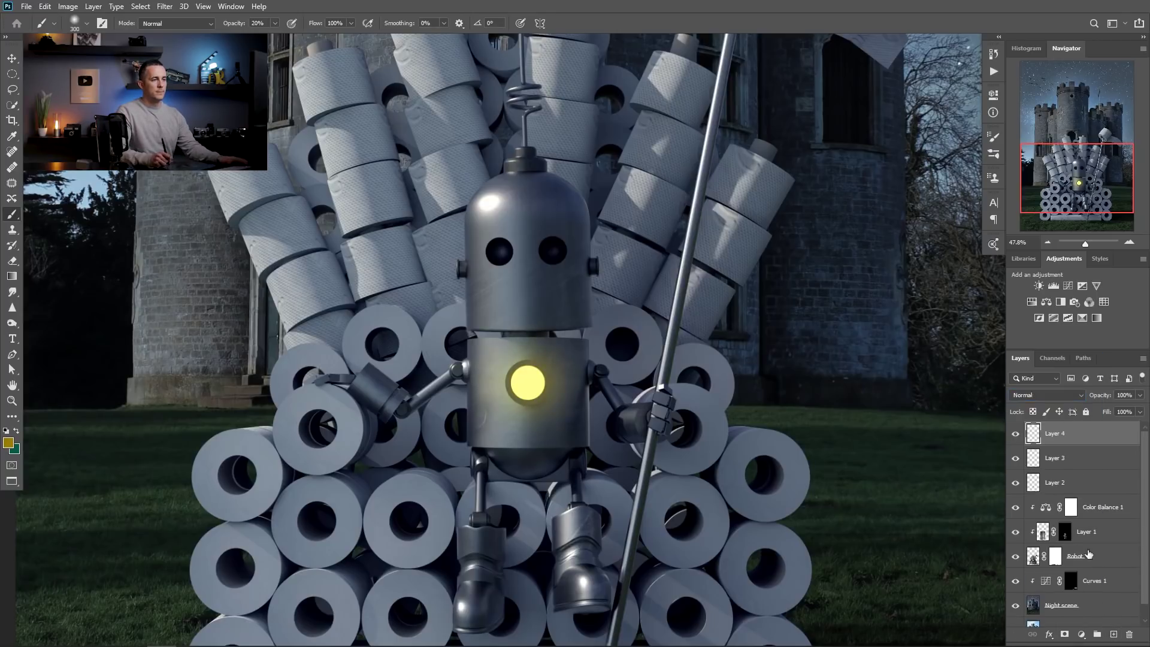
click(1047, 395)
click(1054, 475)
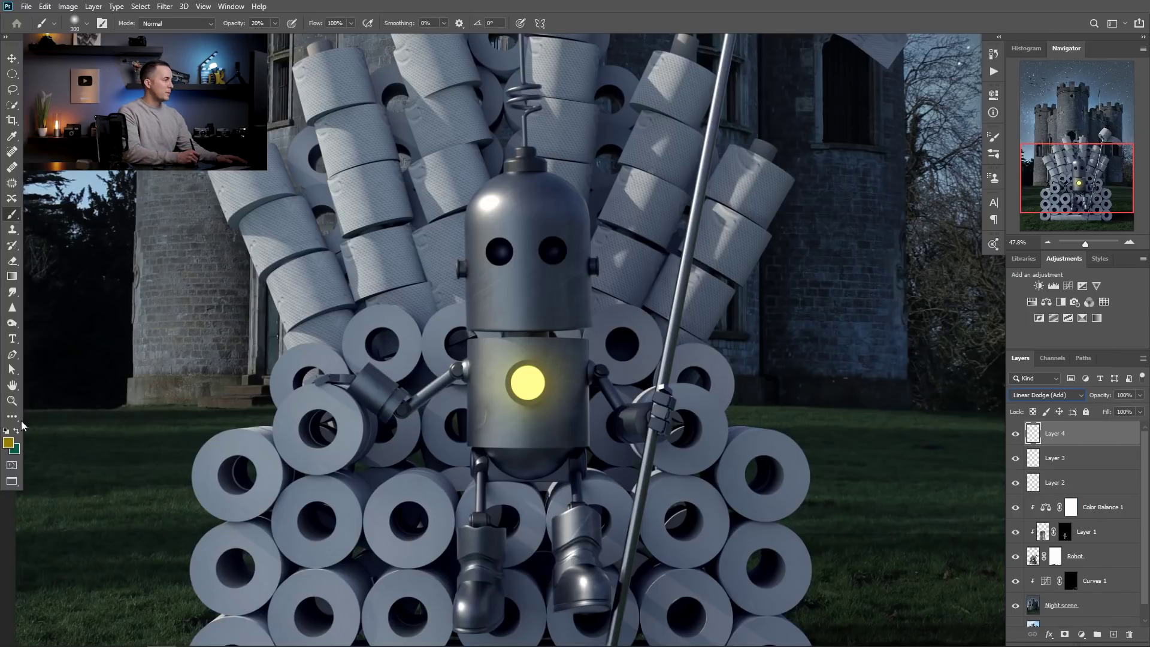
click(9, 442)
click(683, 214)
key(Return)
key(bracketleft)
key(bracketleft)
key(bracketleft)
key(bracketleft)
key(bracketright)
key(bracketright)
click(527, 384)
key(ctrl+z)
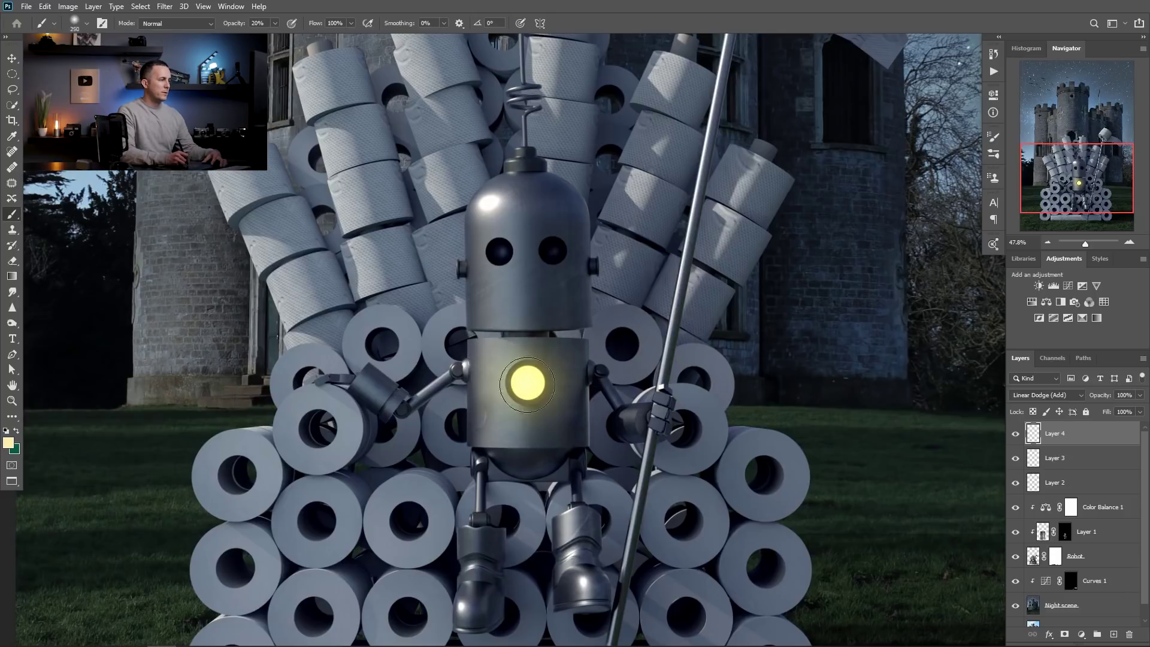
click(530, 391)
Toggle Layer 2's visibility off and on to compare the glow.
scroll(538, 429, down, 3)
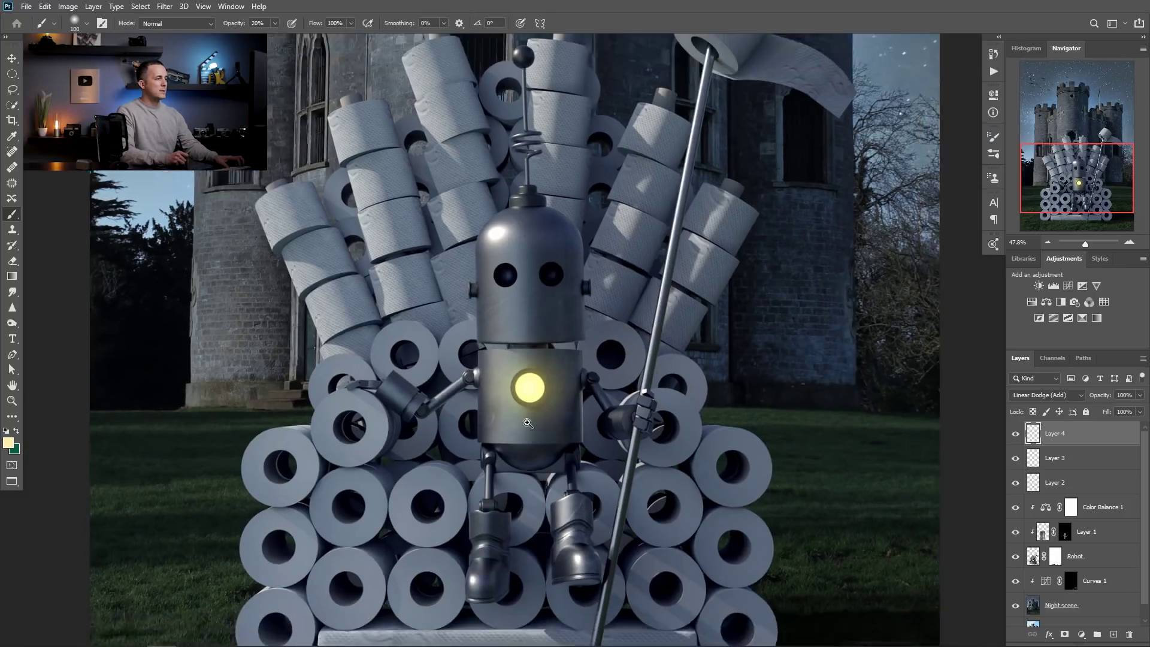
click(1014, 483)
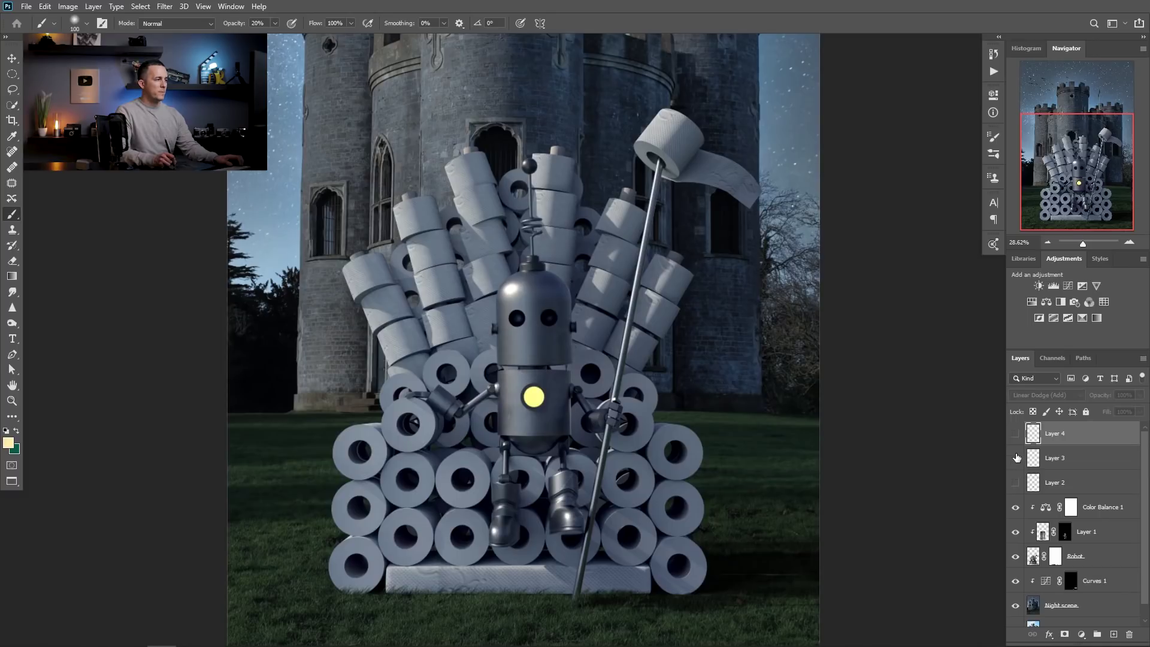
click(1014, 483)
scroll(581, 409, down, 3)
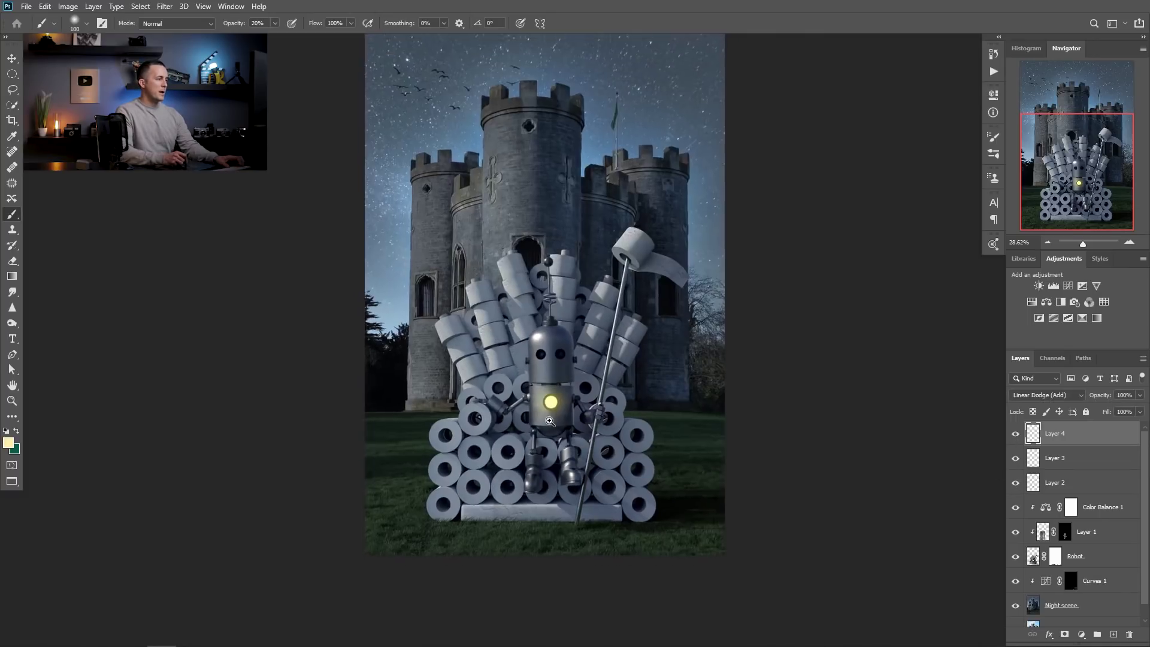
scroll(597, 417, up, 2)
Add Layer 5 as Linear Dodge (Add) with a dark brown foreground colour and smaller brush.
click(1114, 633)
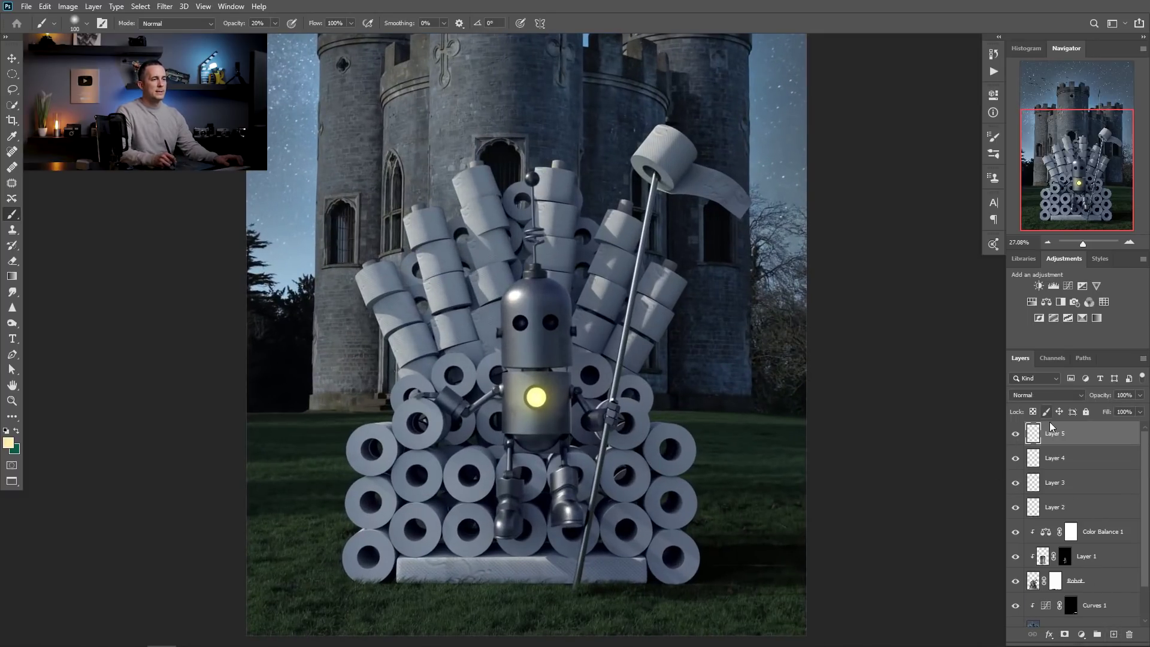
click(1048, 395)
click(1036, 456)
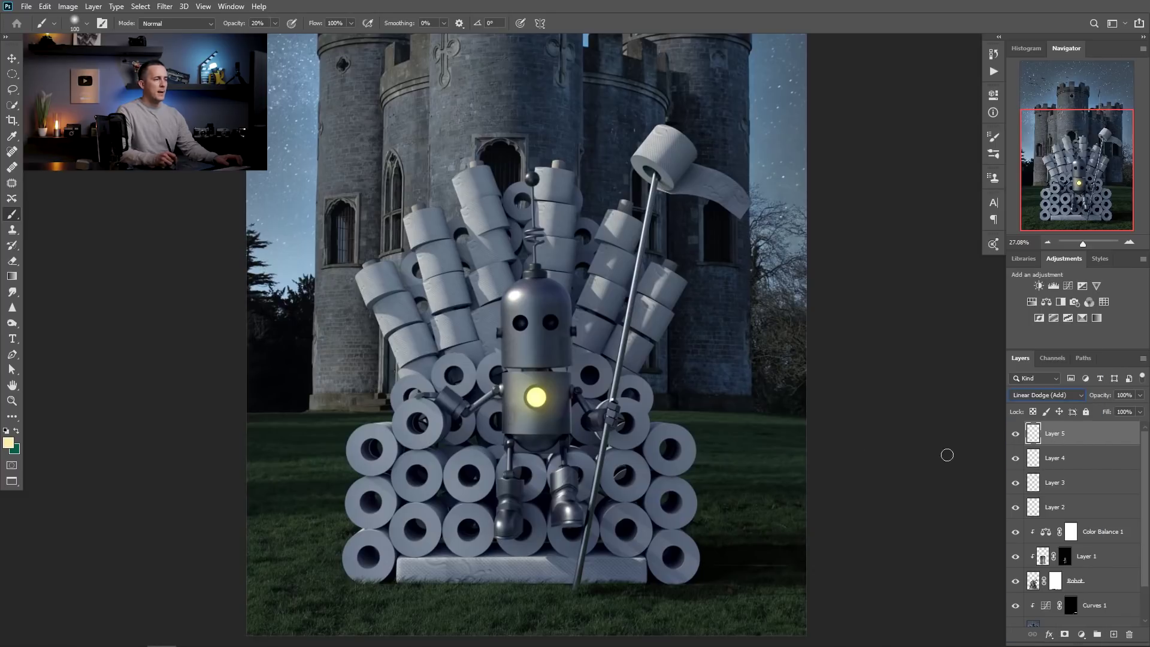
click(8, 443)
click(799, 347)
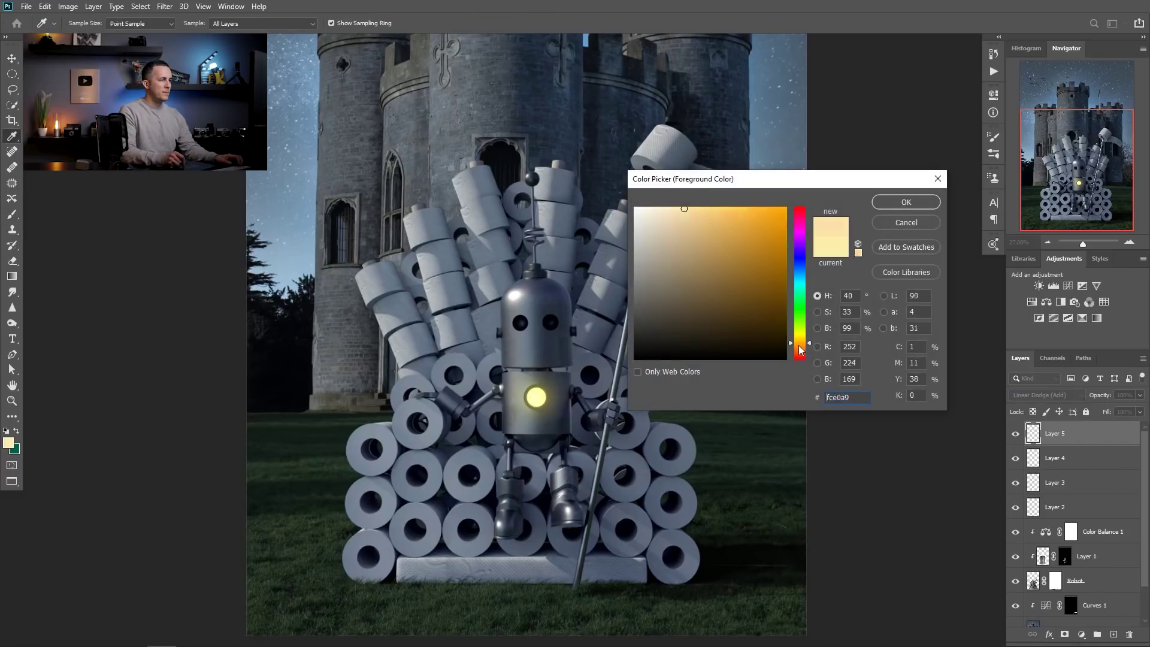
drag(777, 310, 799, 316)
click(896, 203)
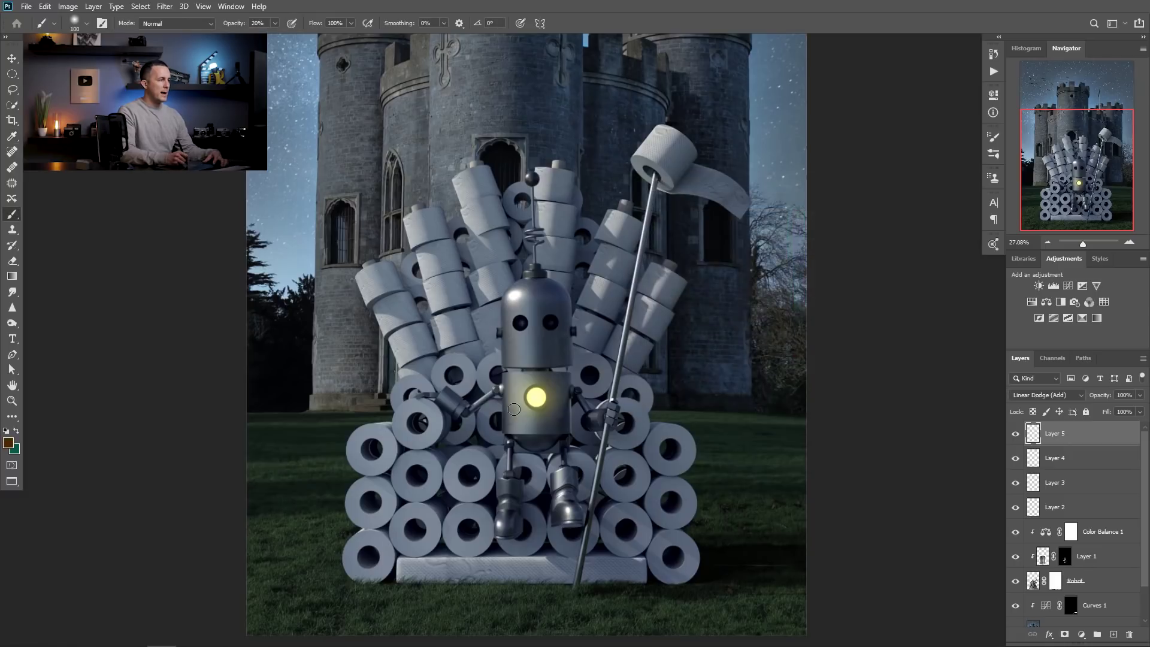
key(bracketleft)
key(bracketleft)
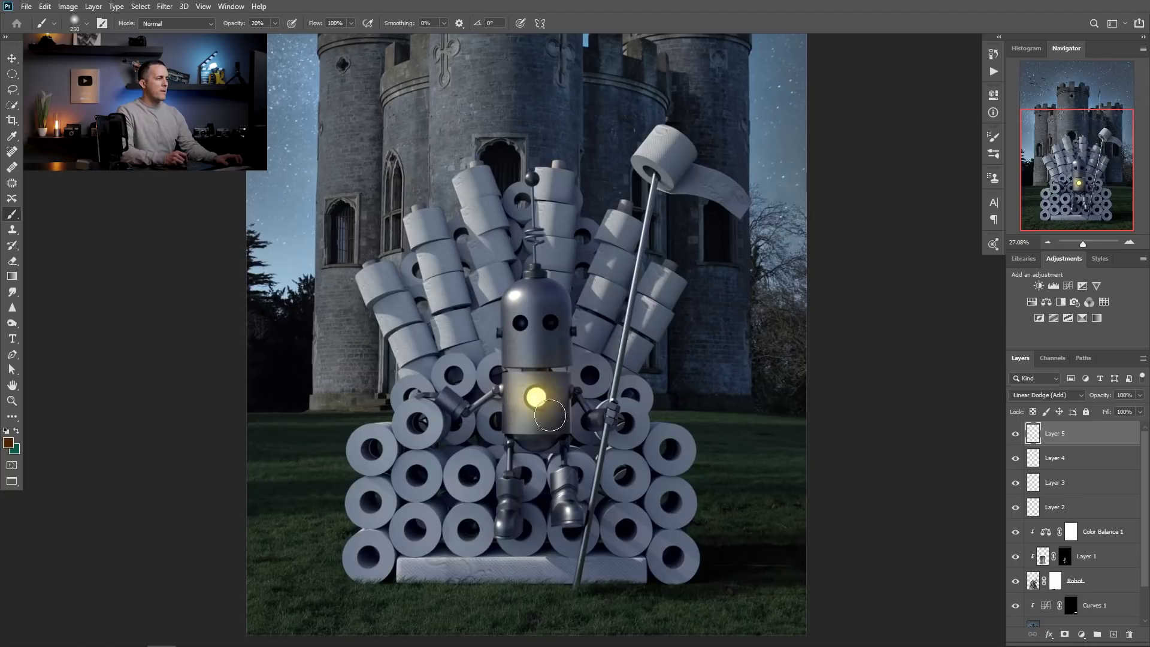
Select glow Layers 2 through 5 and group them.
scroll(556, 375, up, 2)
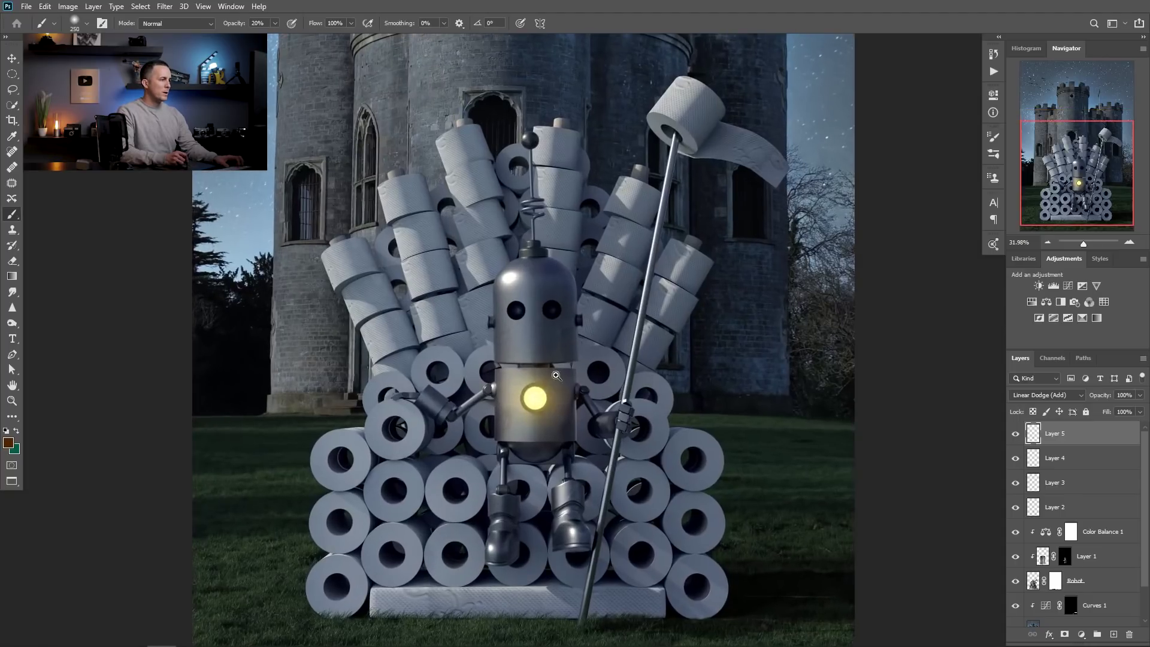
shift+click(1034, 509)
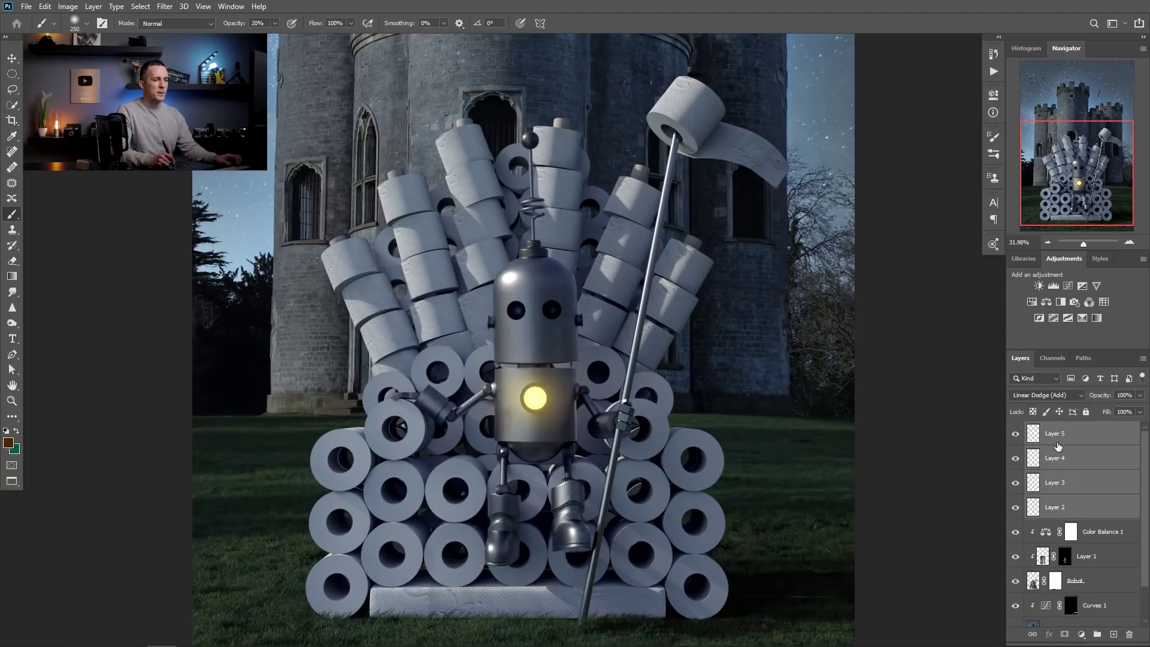
key(ctrl+g)
Rename the new group to 'Glow'.
double_click(1062, 429)
text(G)
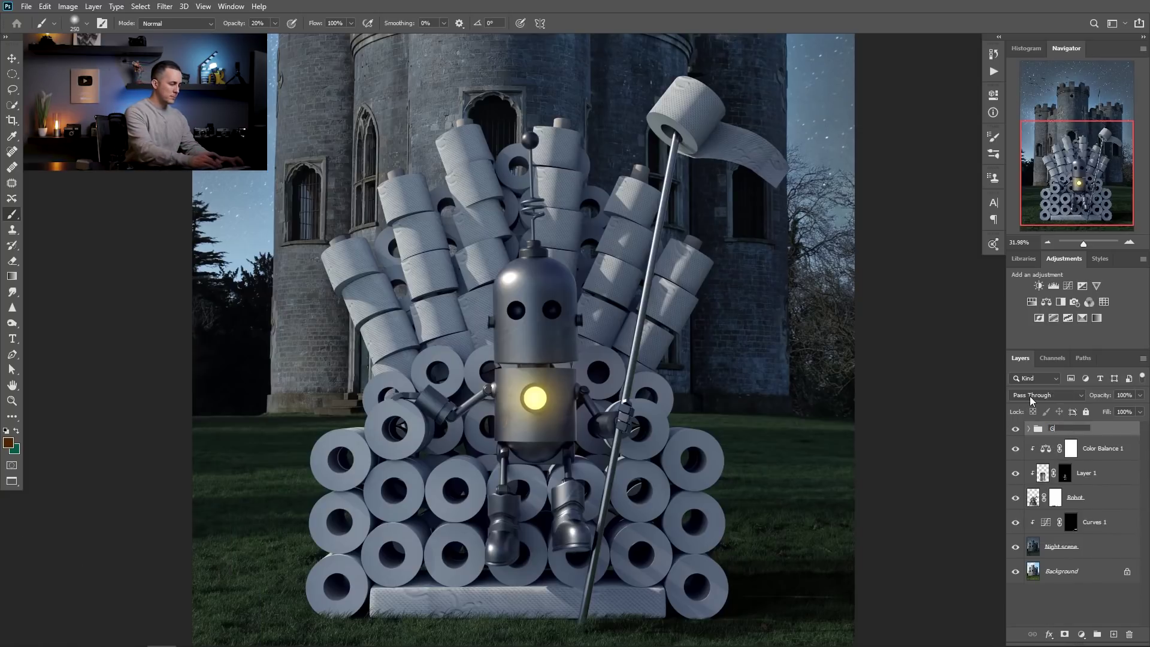
text(low)
key(Return)
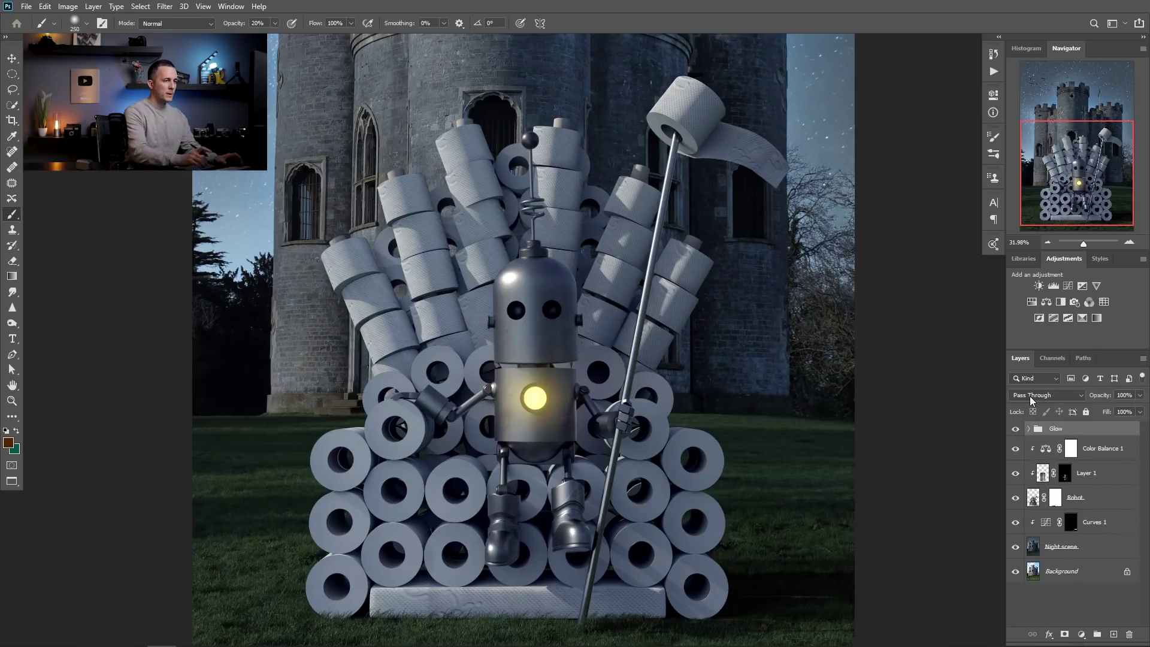
Stamp all visible layers into a merged Layer 6 on top.
drag(604, 354, 542, 366)
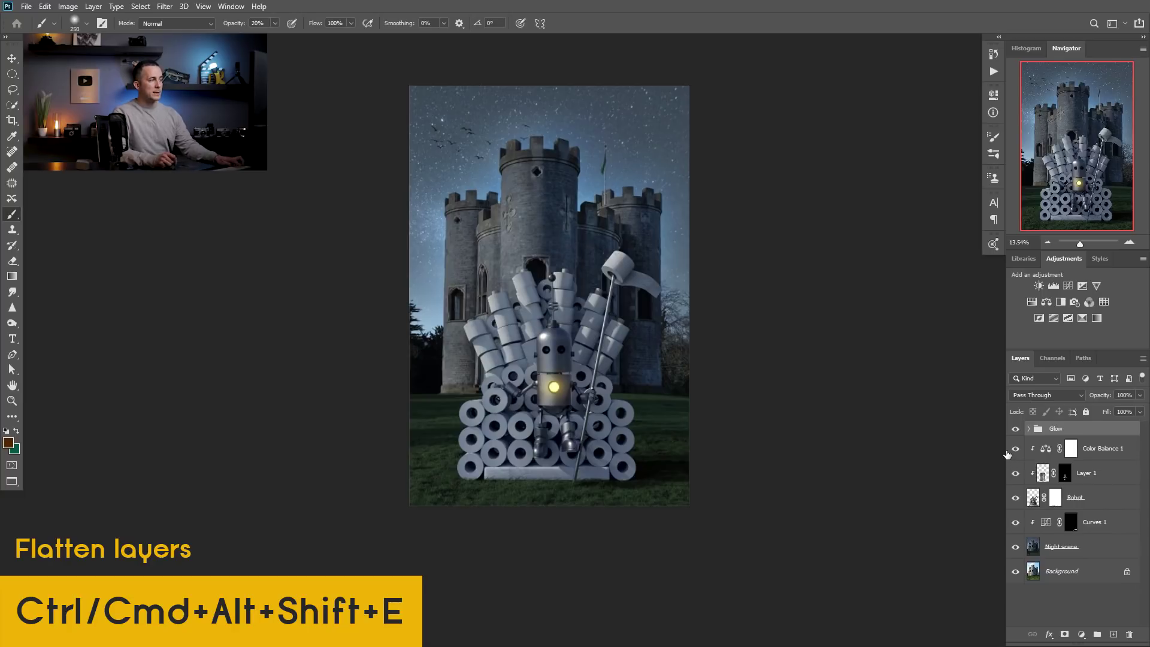
key(ctrl+alt+shift+e)
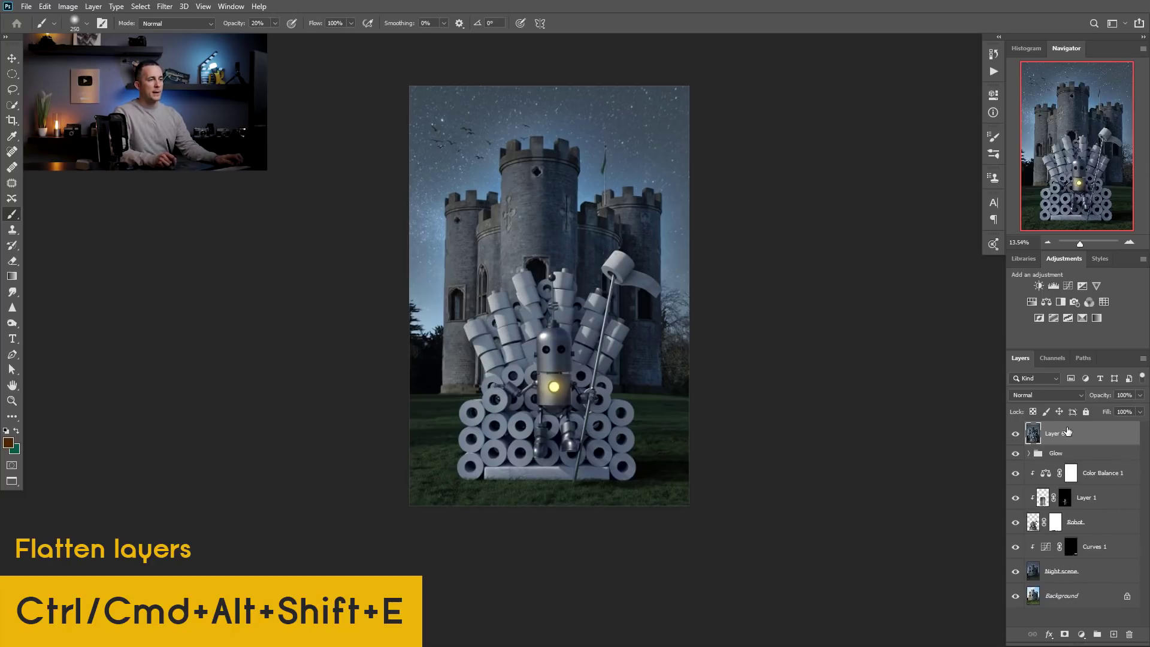
click(164, 8)
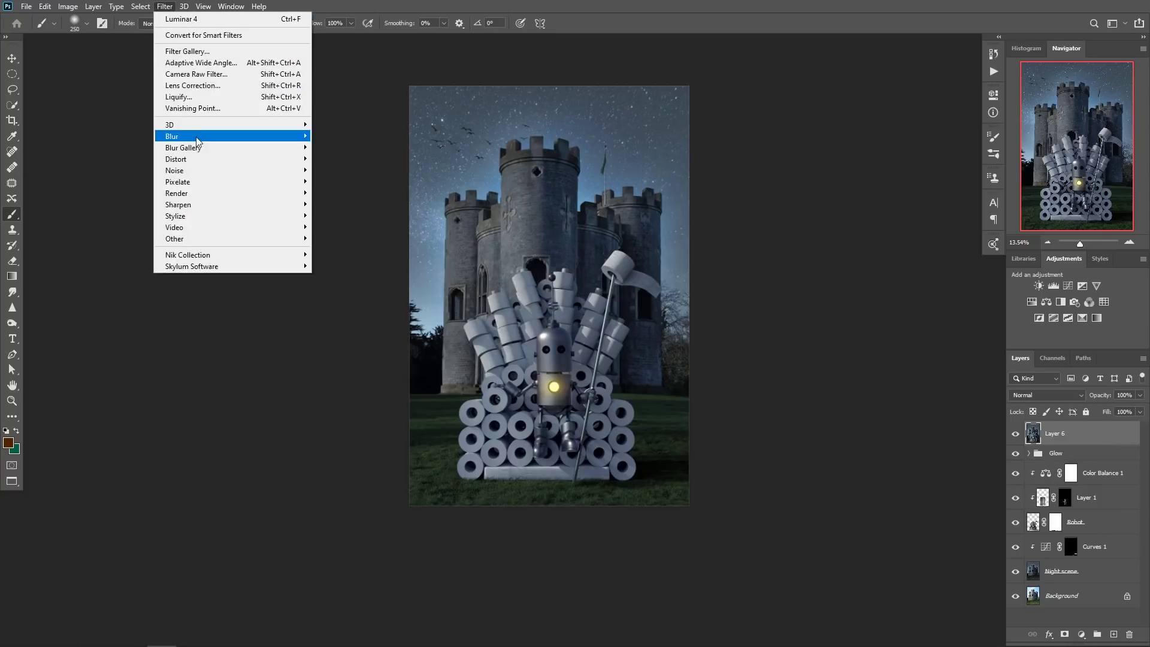
In Camera Raw, raise contrast to +21 and shadows to +18, add clarity and vibrance, lower saturation.
click(210, 76)
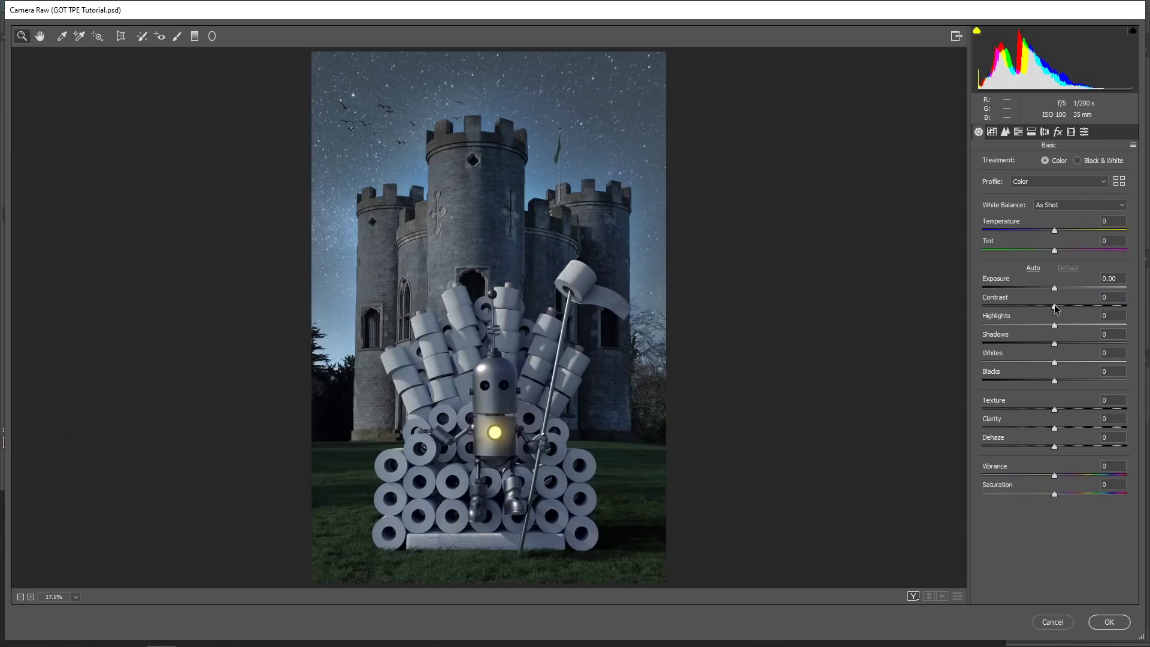
drag(1055, 306, 1070, 306)
click(1067, 344)
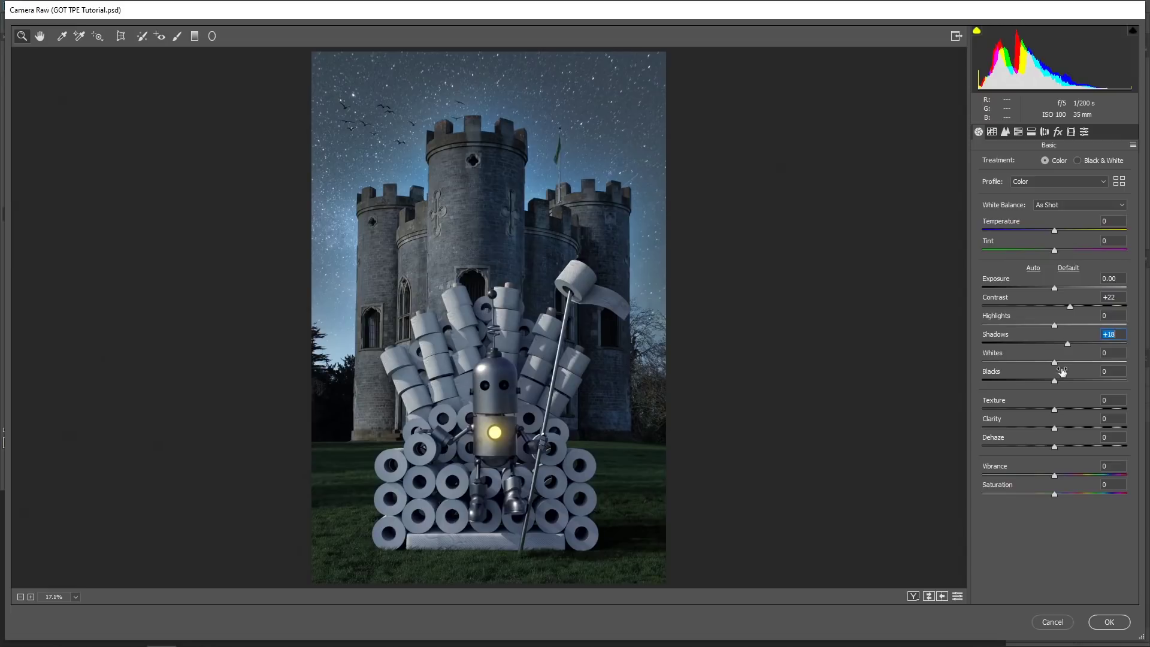
mouse_move(1055, 427)
mouse_down()
mouse_move(1066, 427)
mouse_move(1059, 408)
mouse_up()
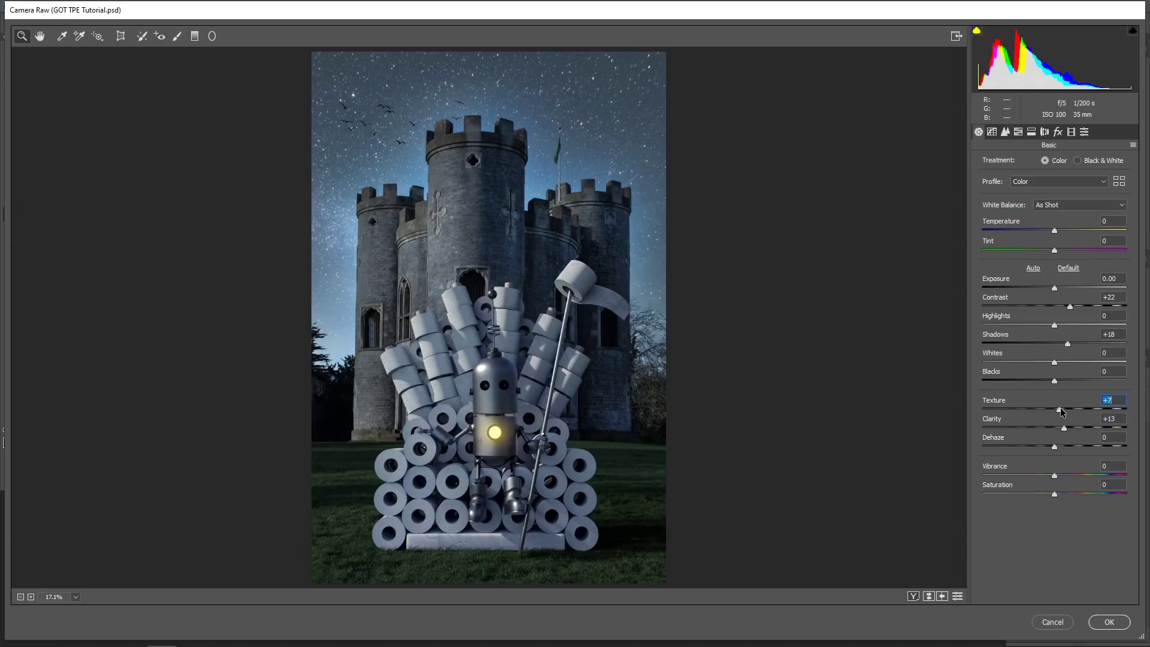
drag(1051, 488, 1057, 475)
click(1051, 491)
Add a -17 vignette with feather 62 and midpoint 46.
click(1058, 134)
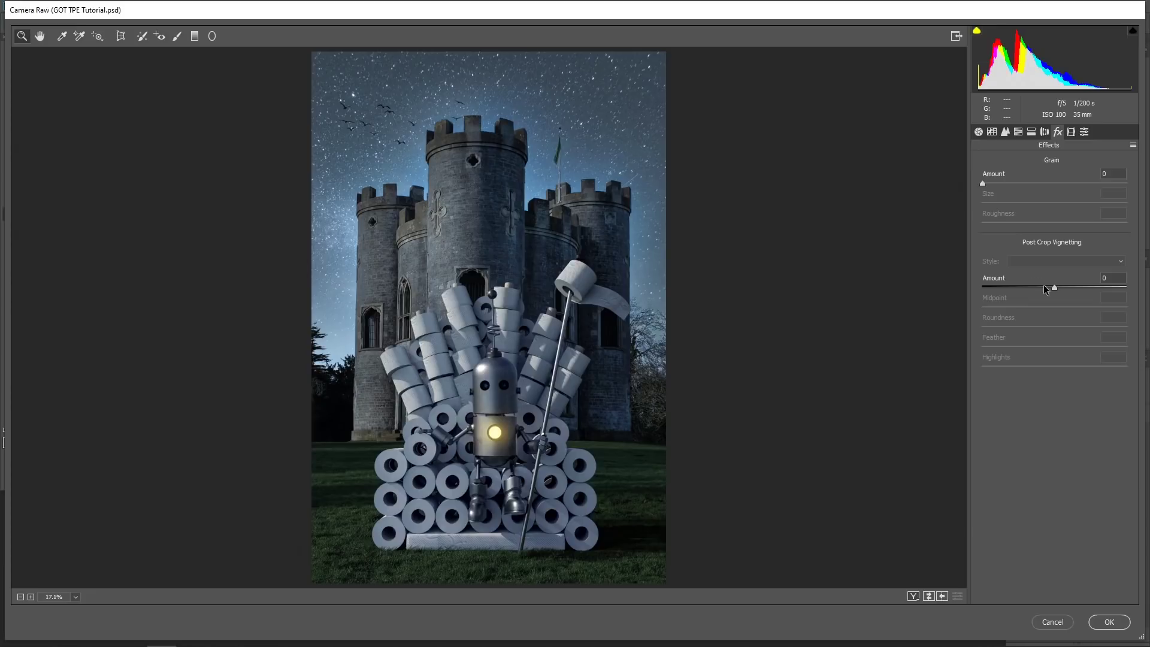
click(1043, 288)
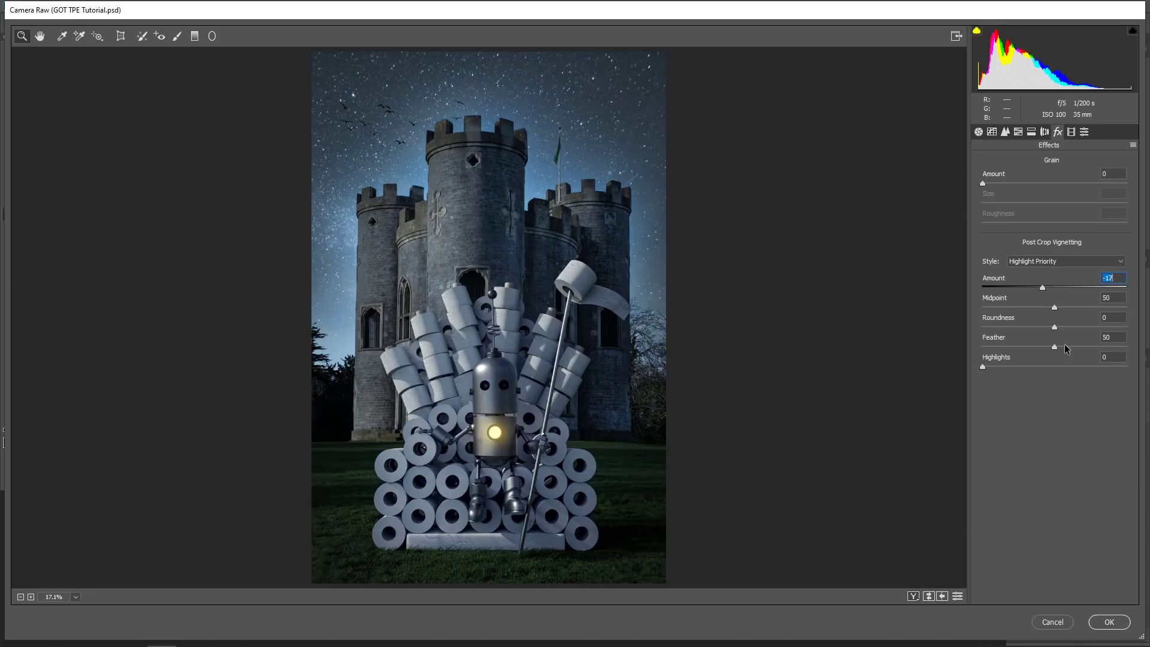
drag(1054, 347, 1071, 347)
drag(1054, 308, 1048, 308)
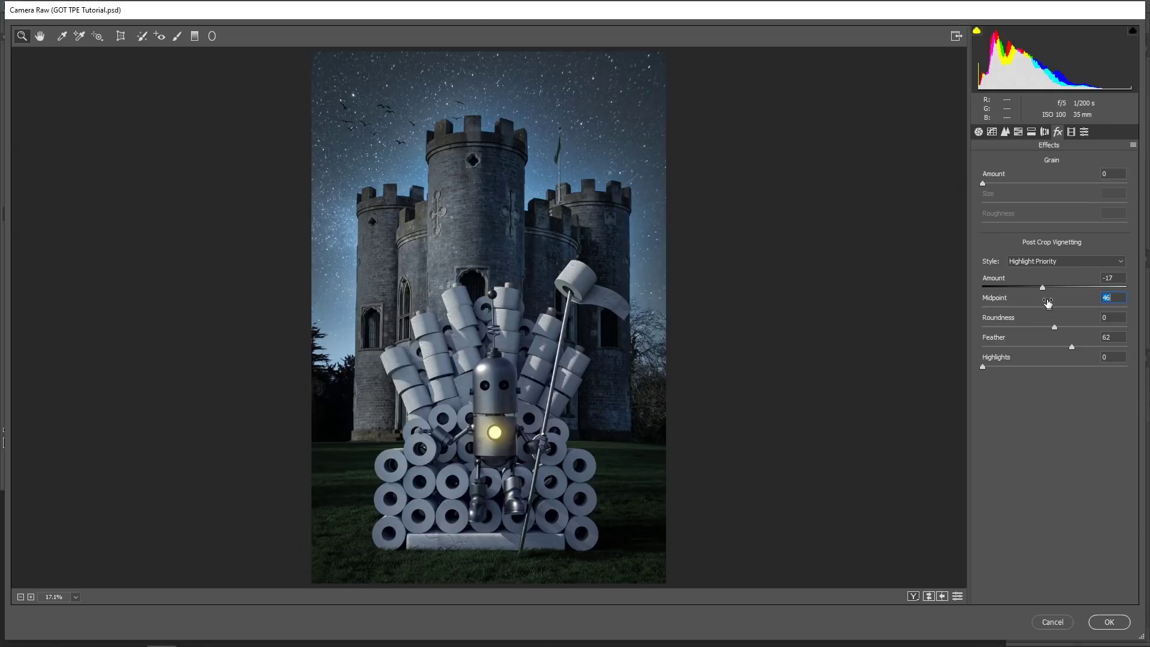
Calibrate colours: red primary hue +10, blue primary hue -12, blue saturation -6.
click(1071, 132)
drag(1056, 247, 1061, 247)
mouse_move(1054, 358)
mouse_down()
mouse_move(1044, 358)
mouse_move(1049, 373)
mouse_up()
drag(1061, 247, 1062, 245)
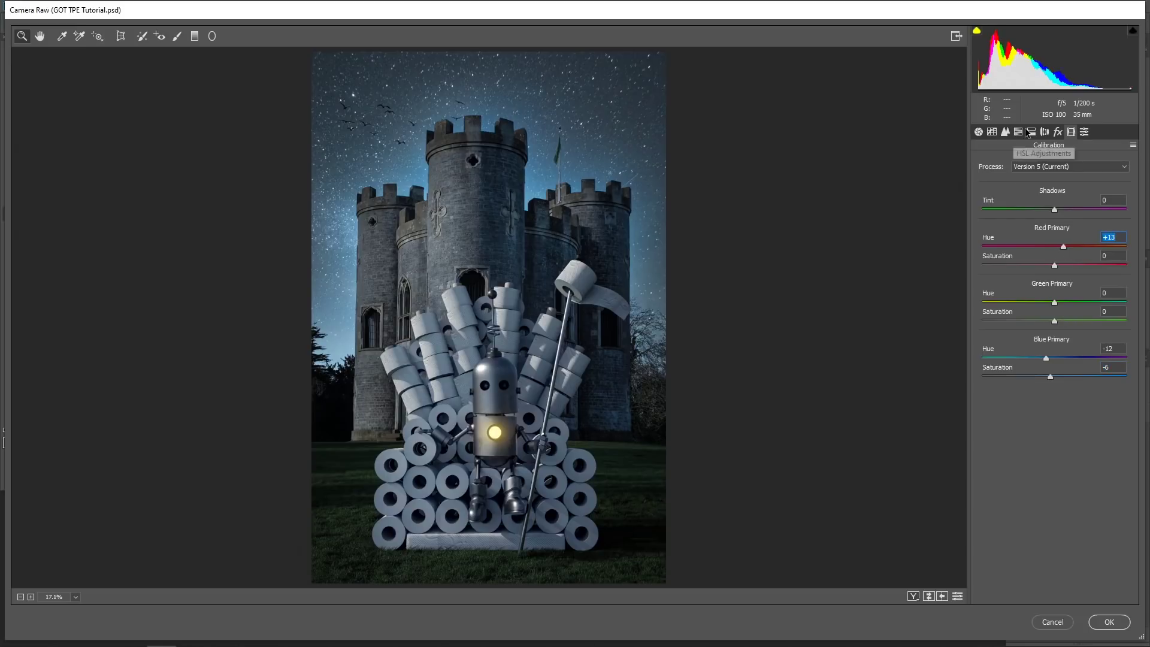
Tint the shadows blue with split toning: hue 212, saturation 10, balance +31.
click(1031, 132)
click(1066, 271)
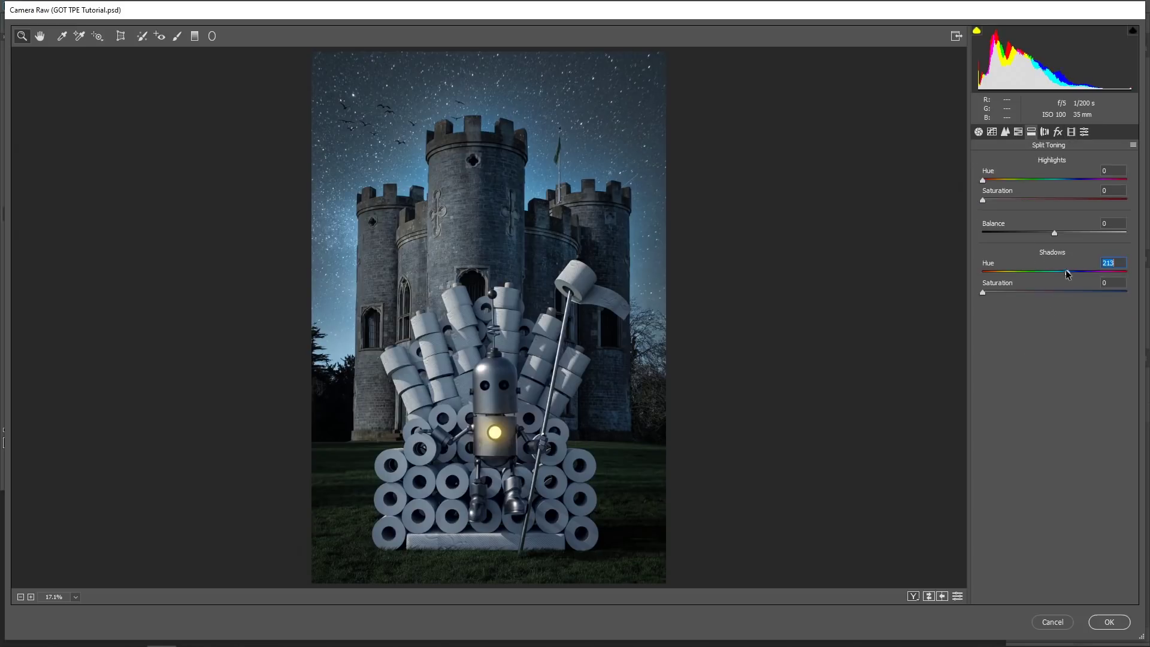
drag(992, 293, 996, 292)
click(1066, 272)
drag(1067, 273, 1066, 273)
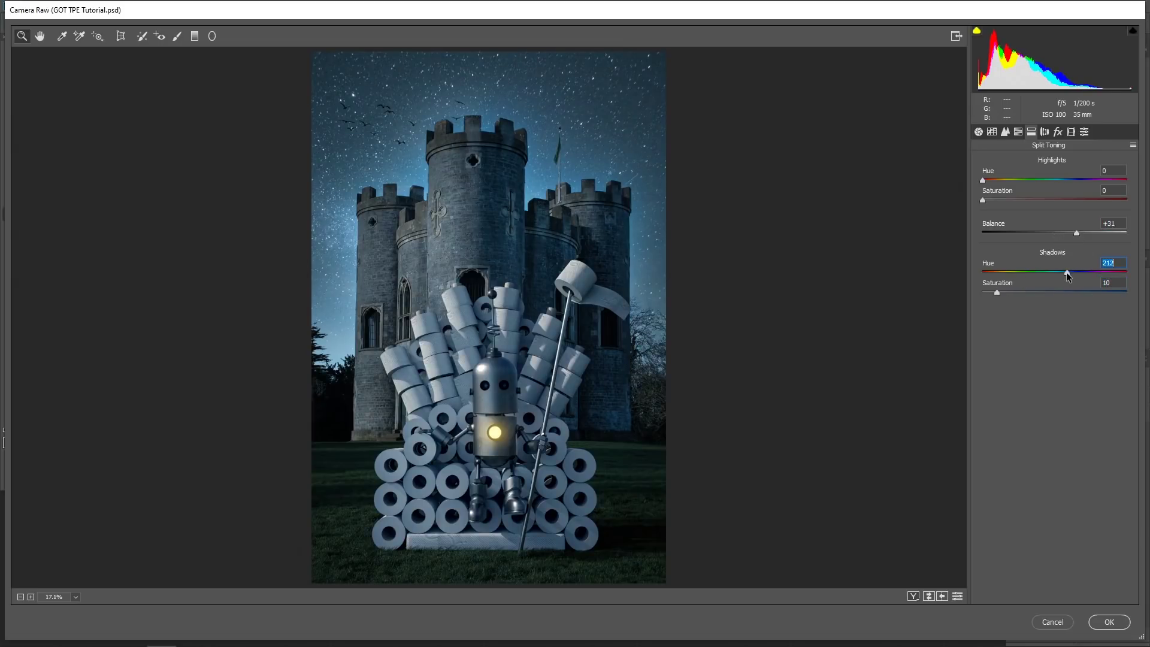
Draw a Radial Filter ellipse around the robot and throne and lift its shadows.
click(211, 36)
drag(491, 430, 593, 546)
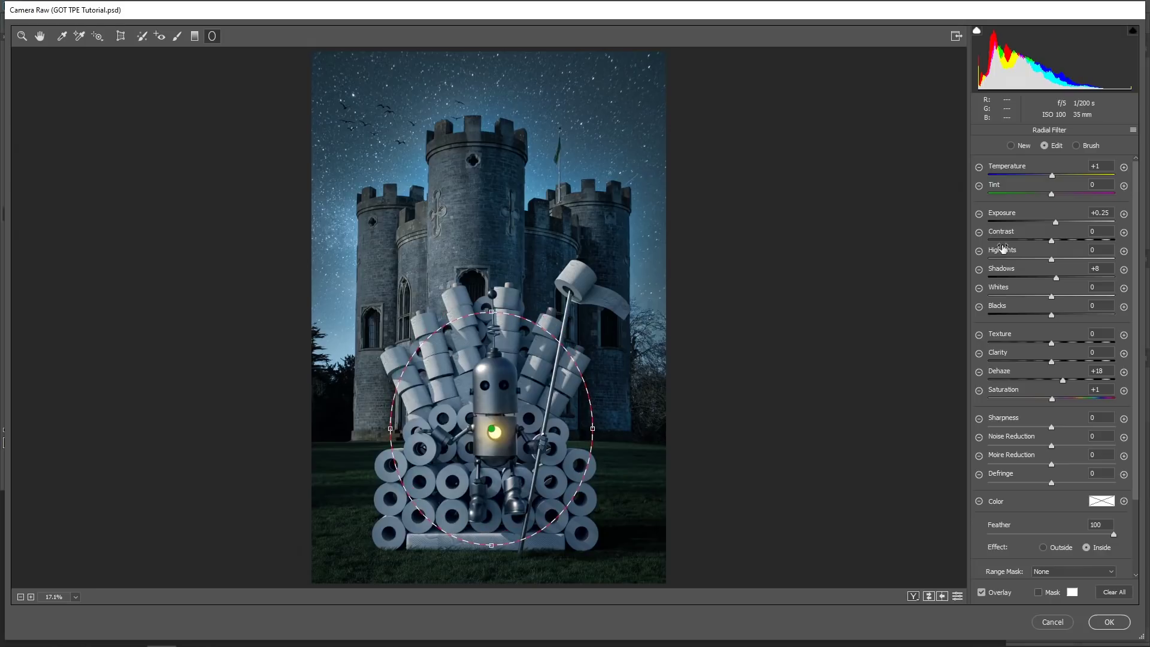
drag(1057, 278, 1063, 278)
click(1056, 223)
Add a slightly rotated Graduated Filter from the left edge: Exposure +0.25, Shadows +12, Dehaze +18.
click(194, 37)
drag(296, 310, 506, 310)
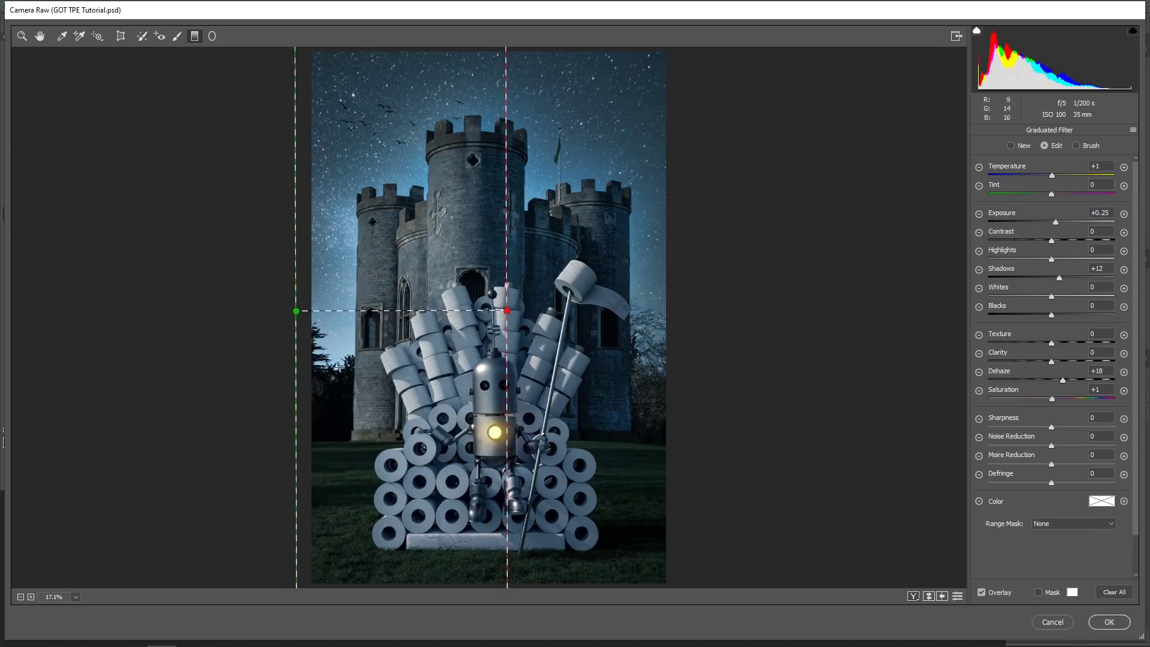
drag(507, 300, 515, 244)
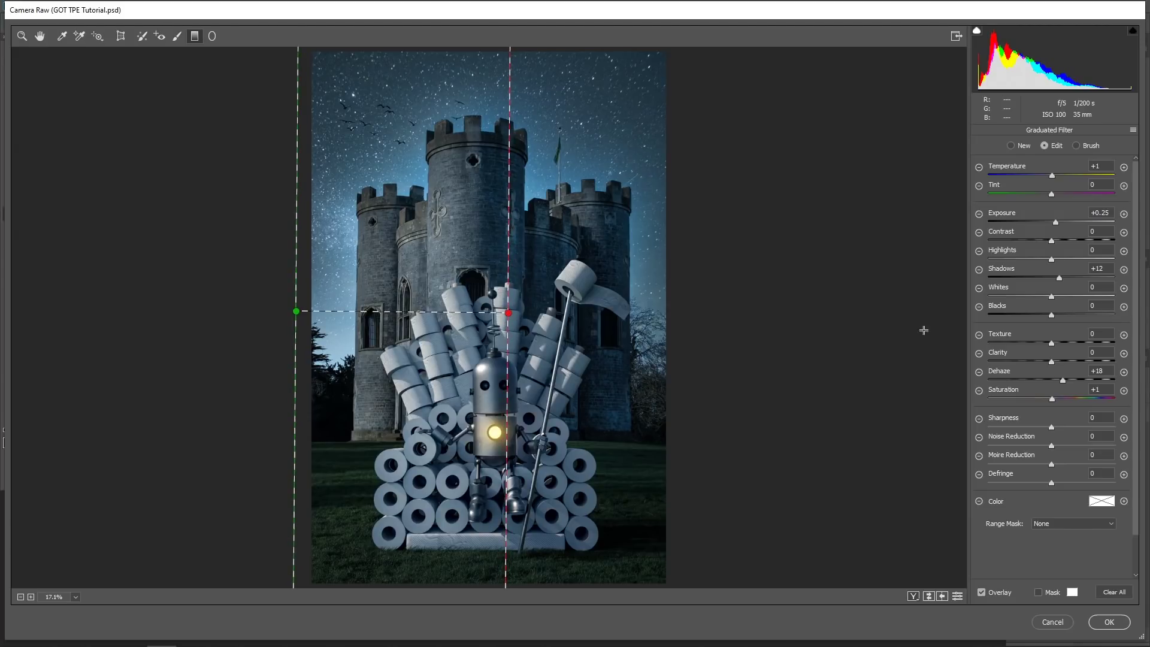
key(h)
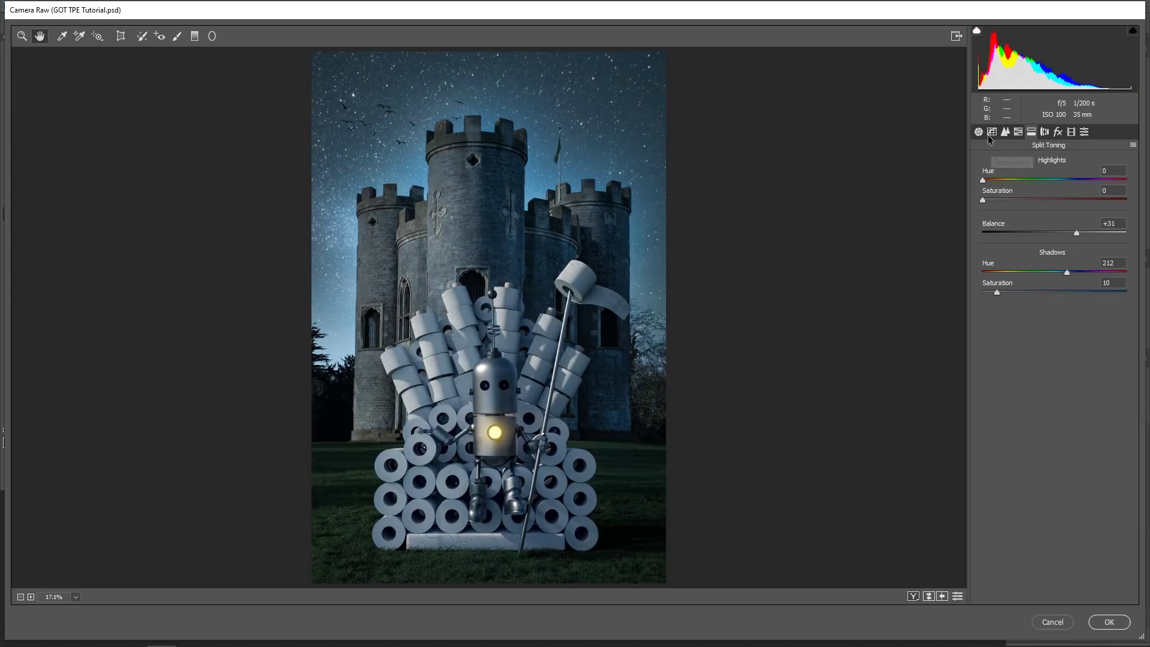
Warm highlights to hue 42 and sharpen with Amount 38, Radius 0.9, Masking 78.
mouse_move(982, 179)
mouse_down()
mouse_move(997, 179)
mouse_move(986, 200)
mouse_up()
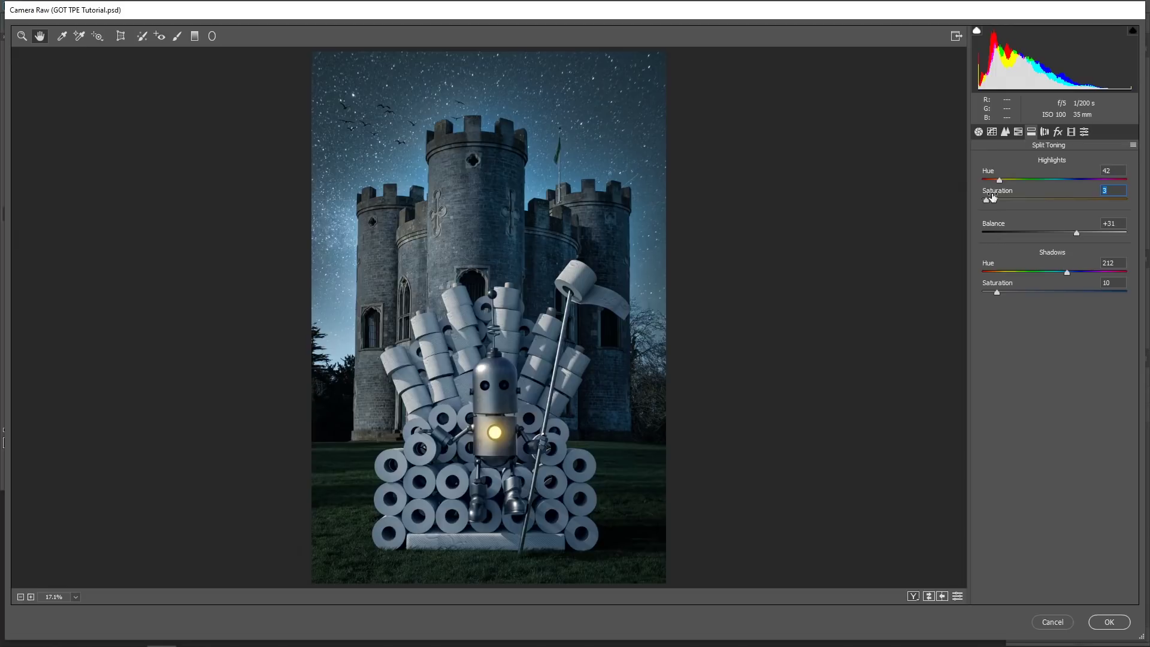
click(1005, 131)
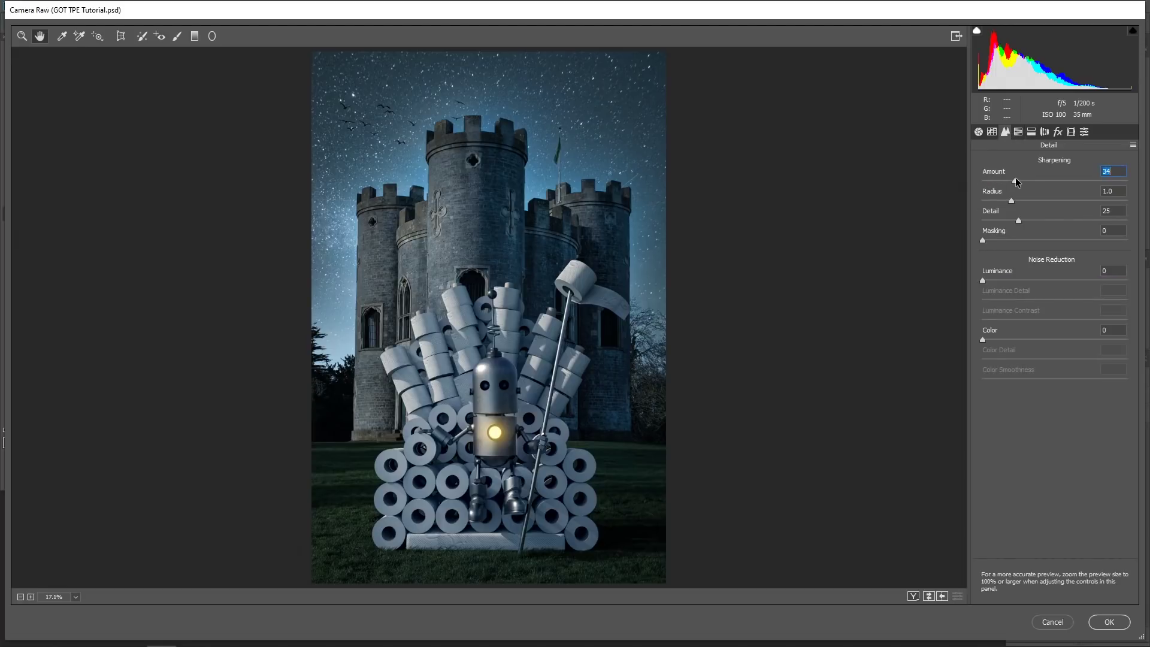
drag(982, 240, 1108, 242)
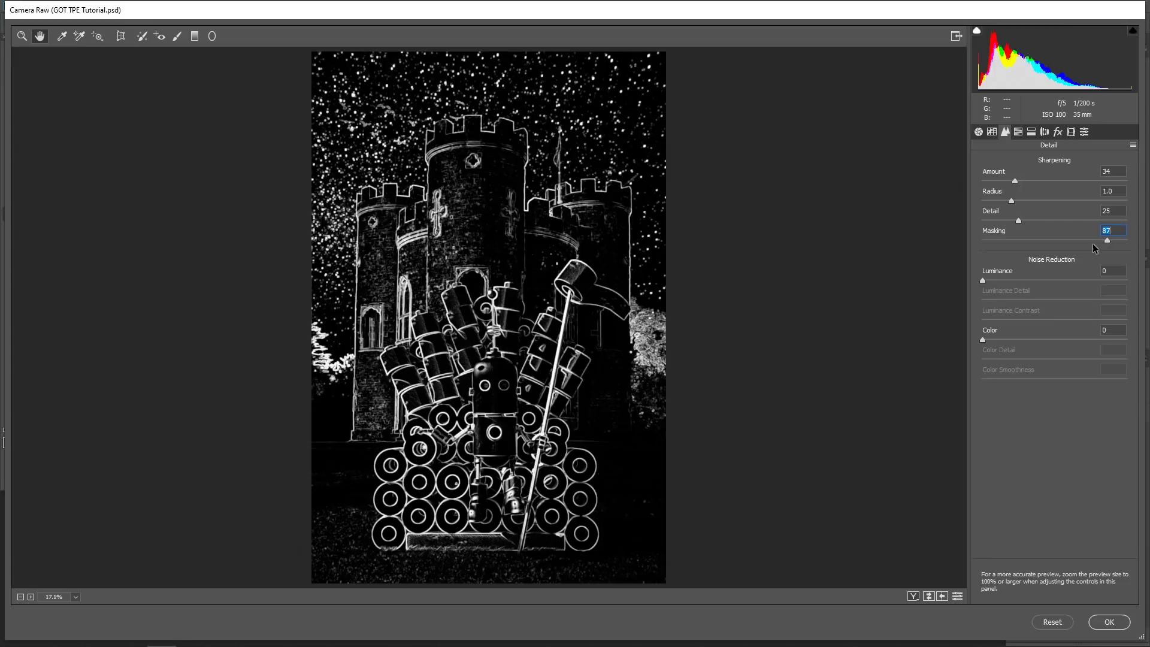
drag(1108, 242, 1108, 242)
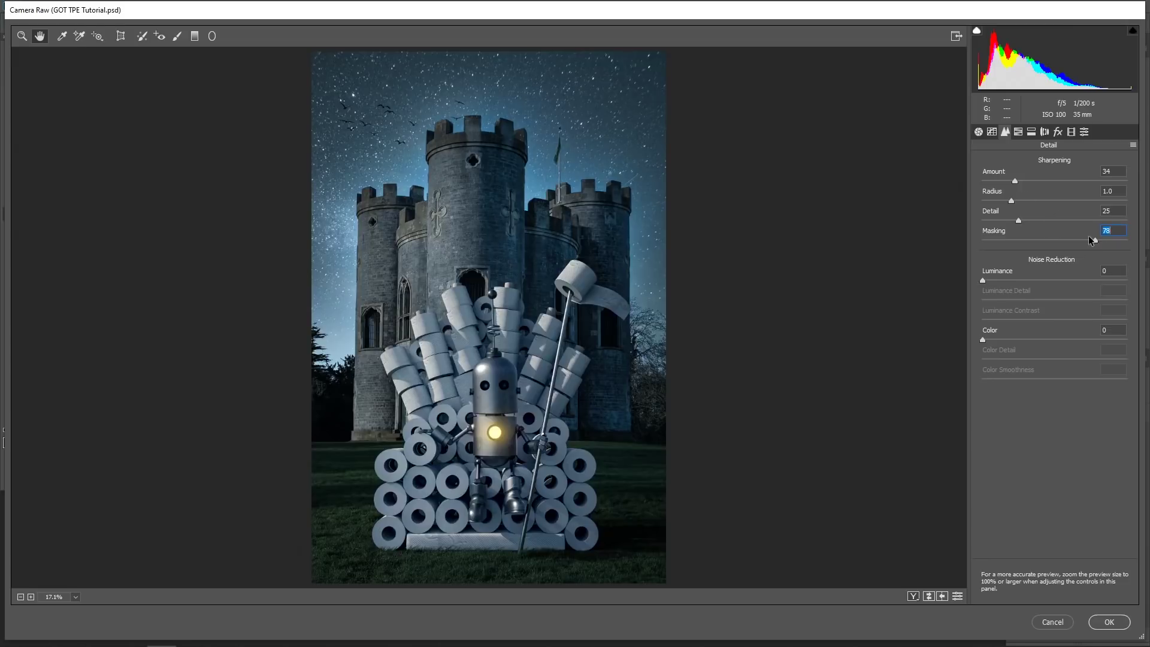
drag(1015, 181, 1001, 200)
Raise Basic Shadows to +33 and apply the Camera Raw grade to Layer 6.
click(978, 131)
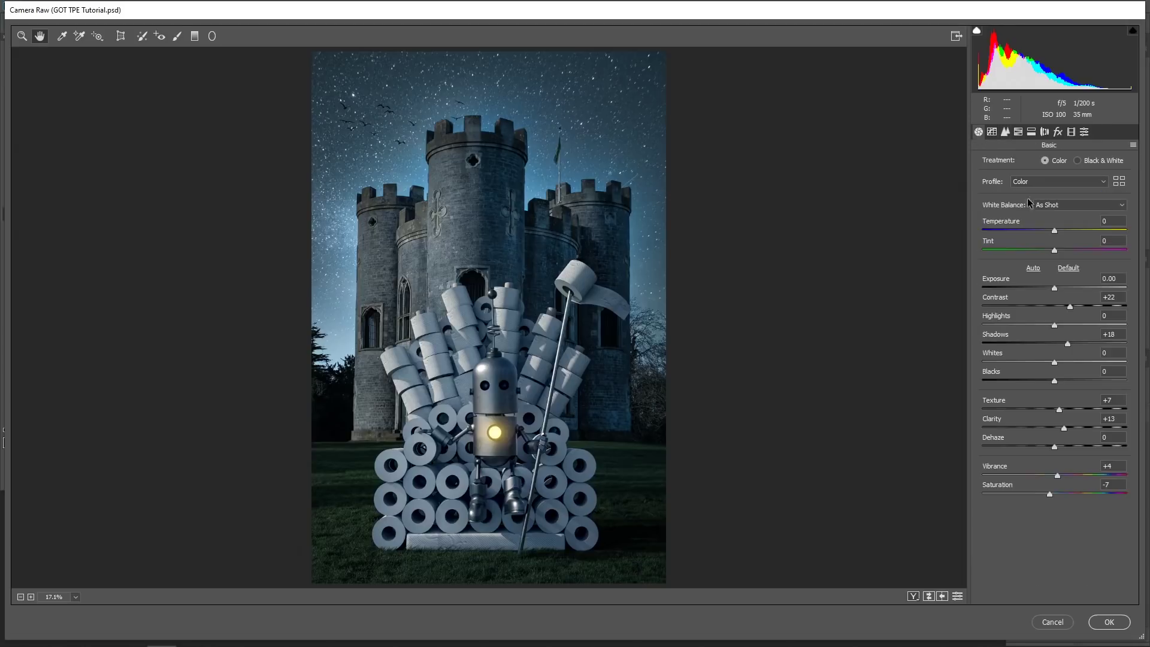
click(1070, 306)
drag(1068, 343, 1078, 344)
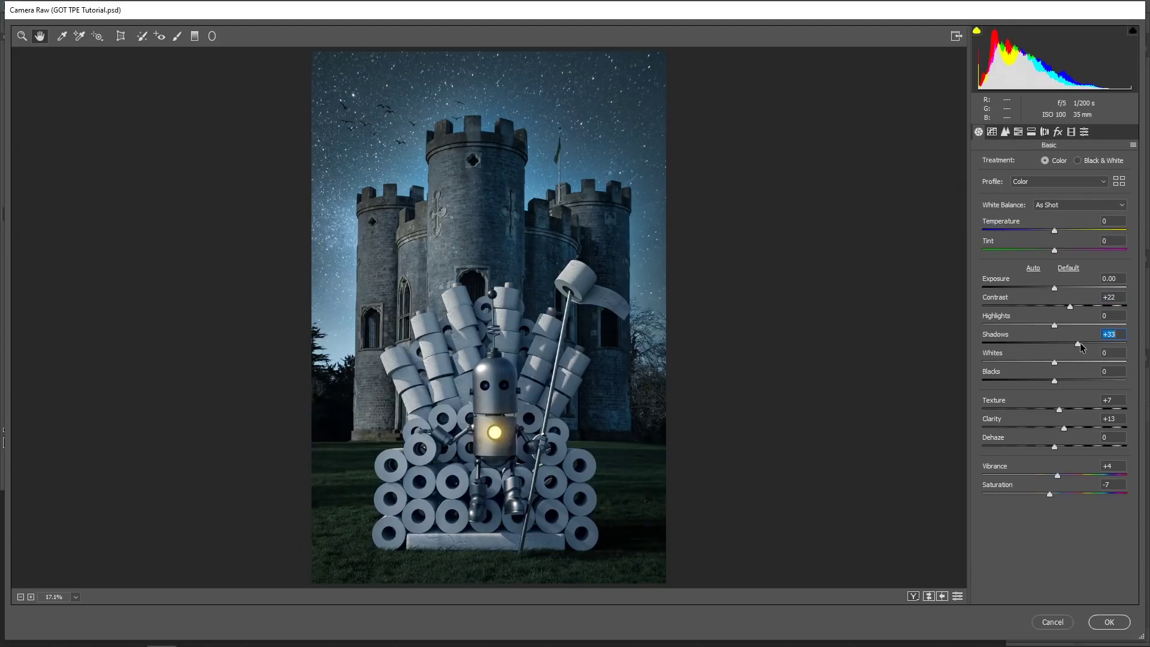
click(1109, 621)
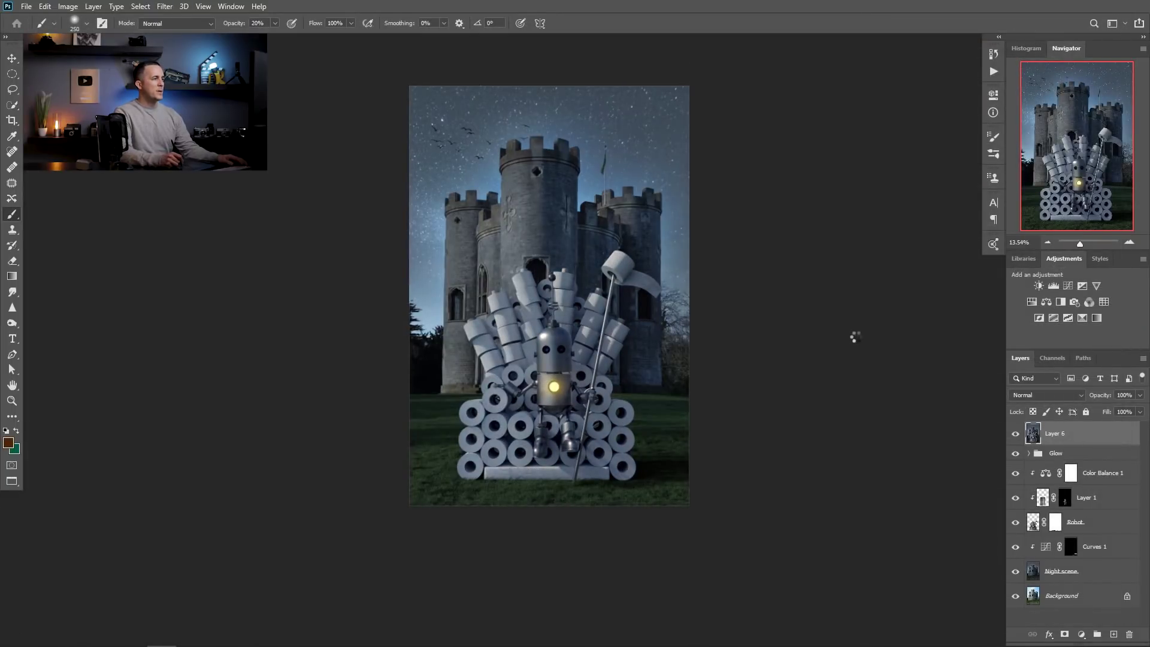
click(1016, 433)
click(1017, 433)
scroll(643, 374, up, 3)
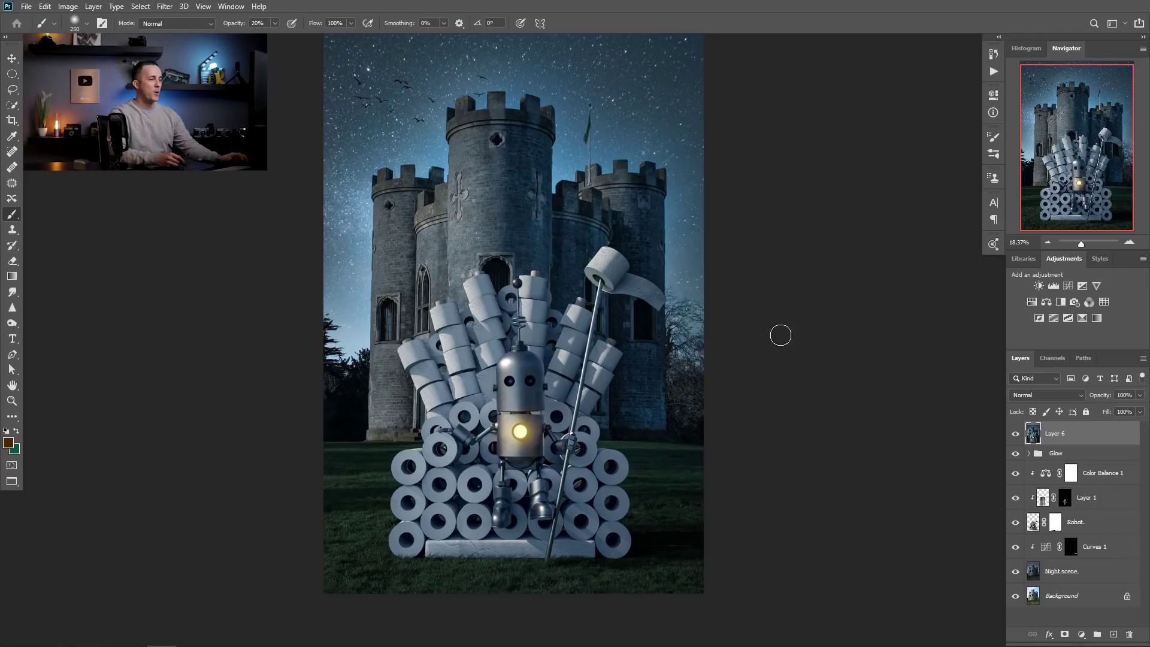
Hide Layer 6 and duplicate the Night scene layer.
click(1015, 434)
click(1038, 575)
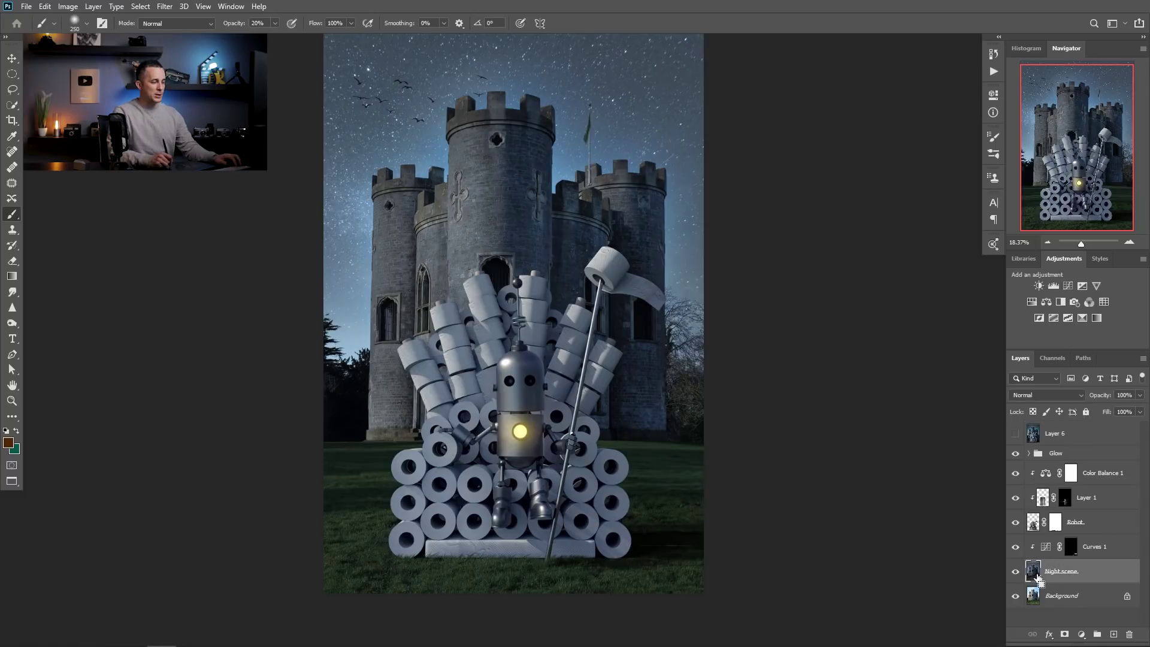
key(ctrl+j)
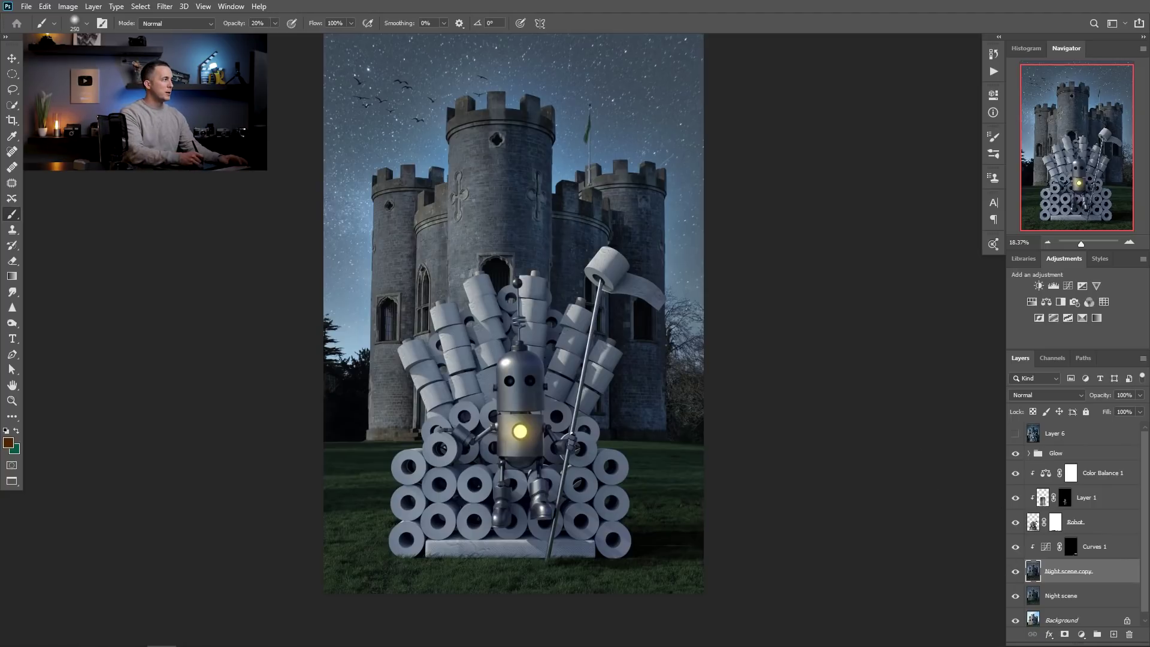
Apply a Tilt-Shift blur of about 20 px with the focus band moved to the grass.
click(164, 6)
mouse_move(213, 147)
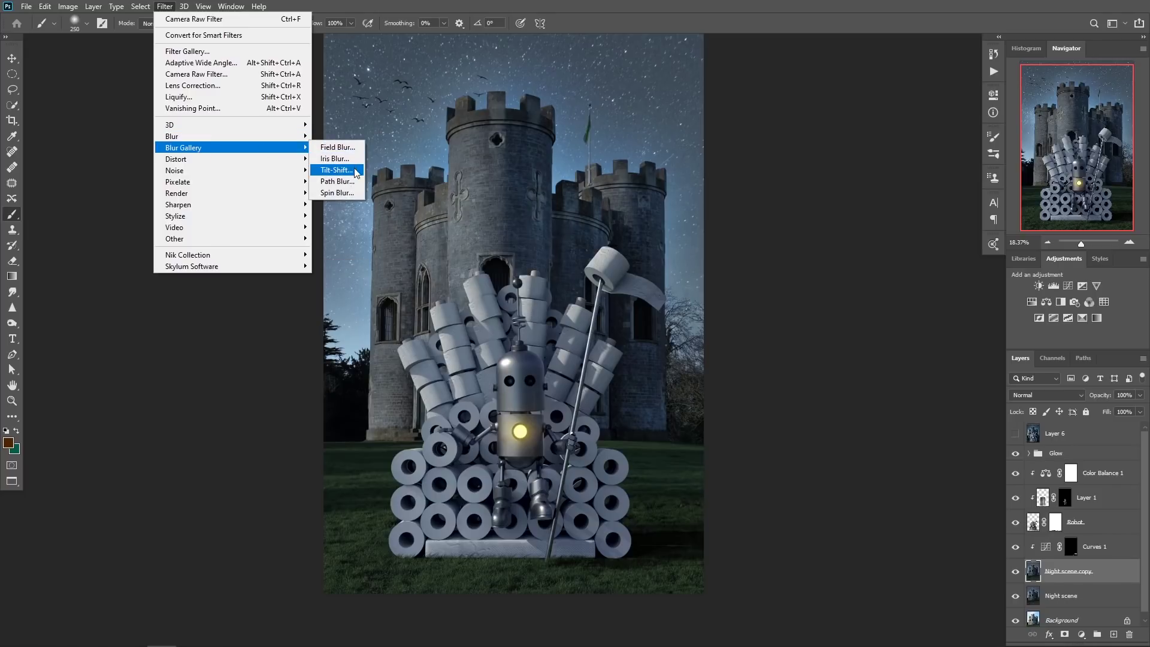
click(347, 170)
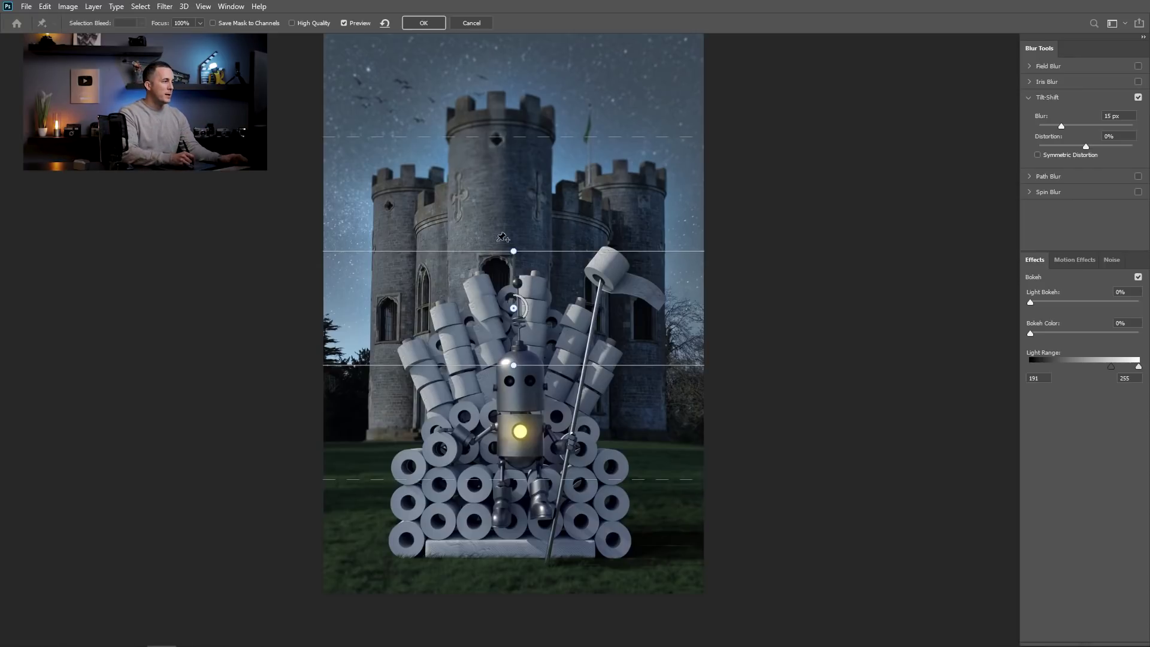
drag(513, 307, 502, 606)
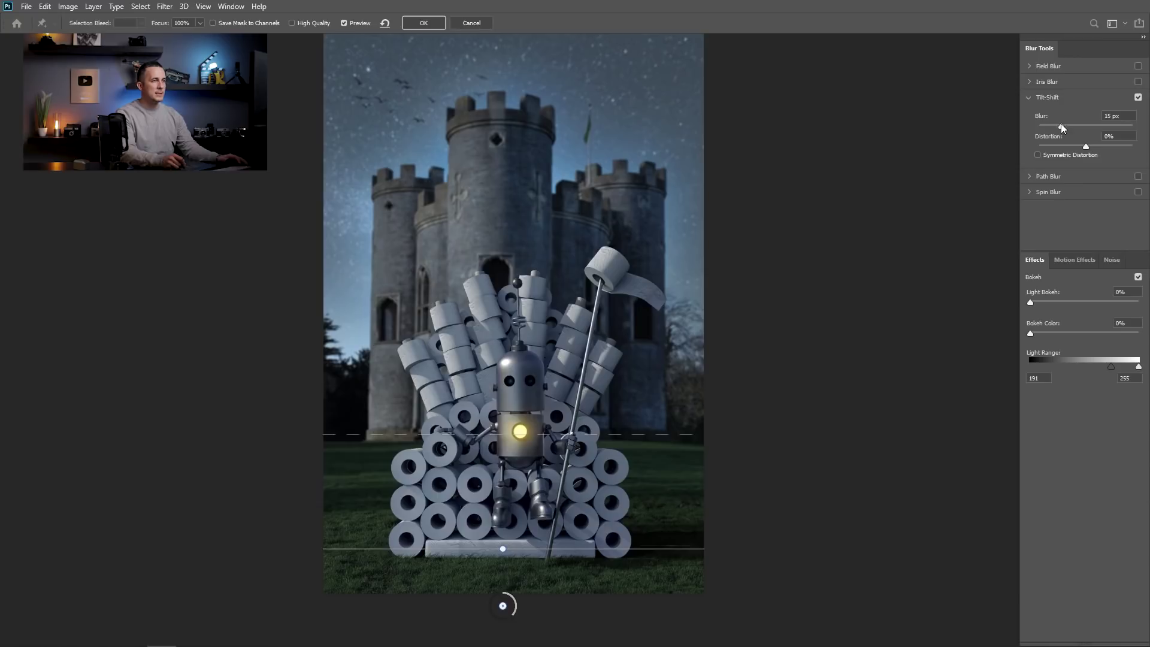
drag(1063, 125, 1065, 124)
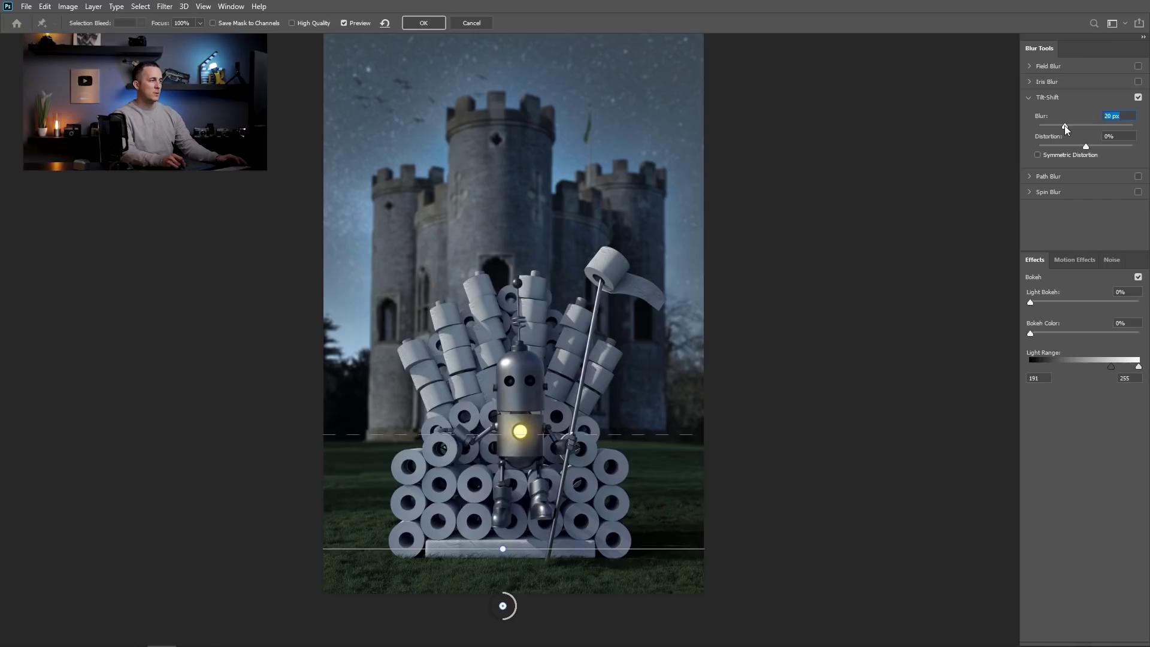
click(430, 24)
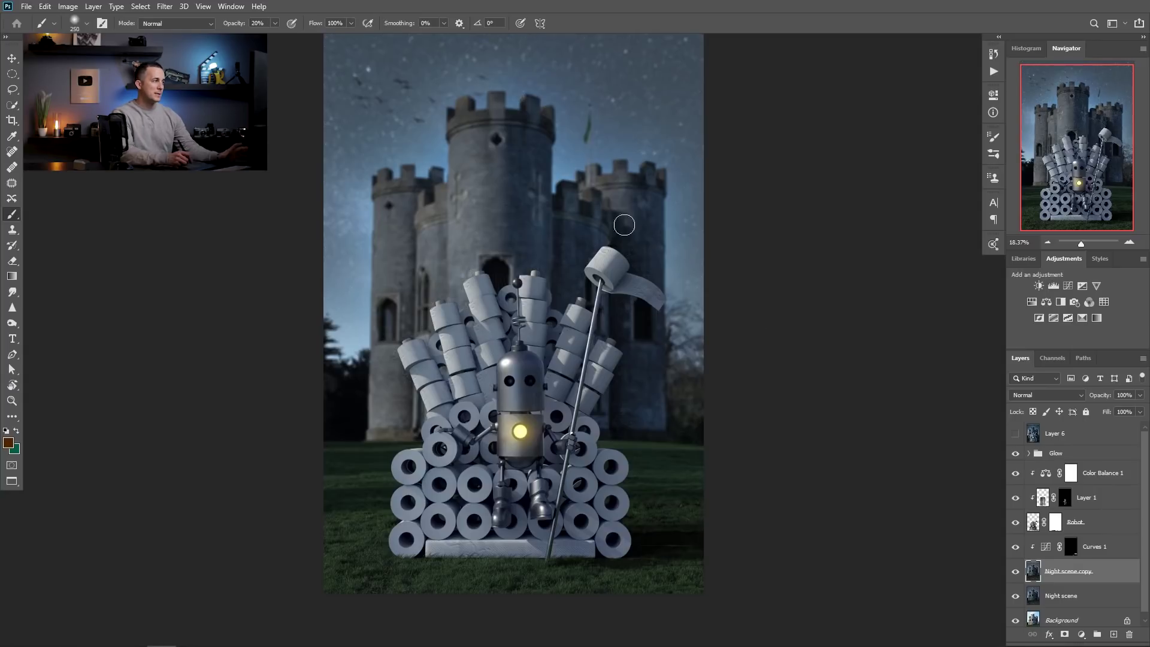
Stamp the visible composite into Layer 7 and give it a cooler, contrasty, vignetted Camera Raw grade.
click(1042, 455)
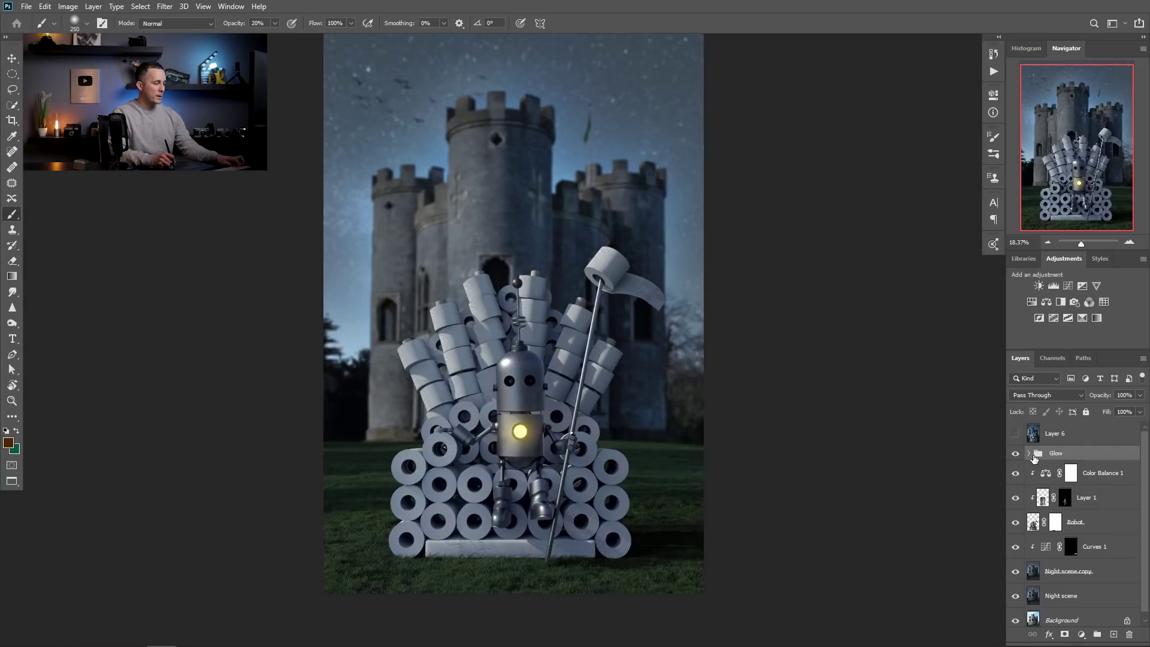
key(ctrl+shift+alt+e)
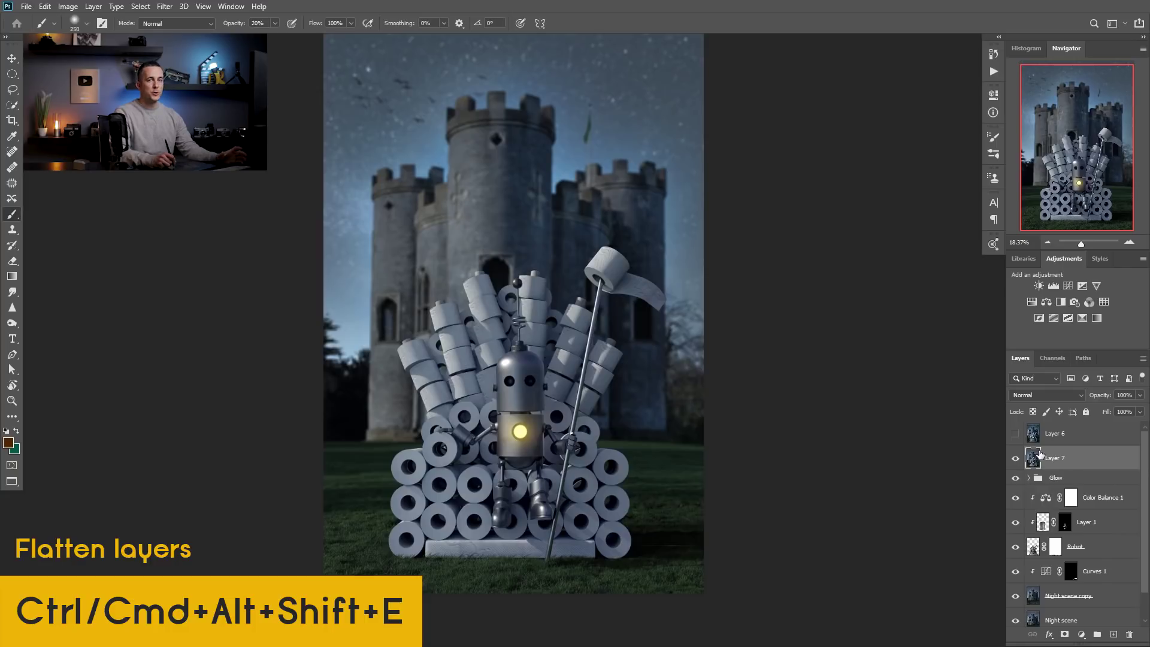
click(165, 6)
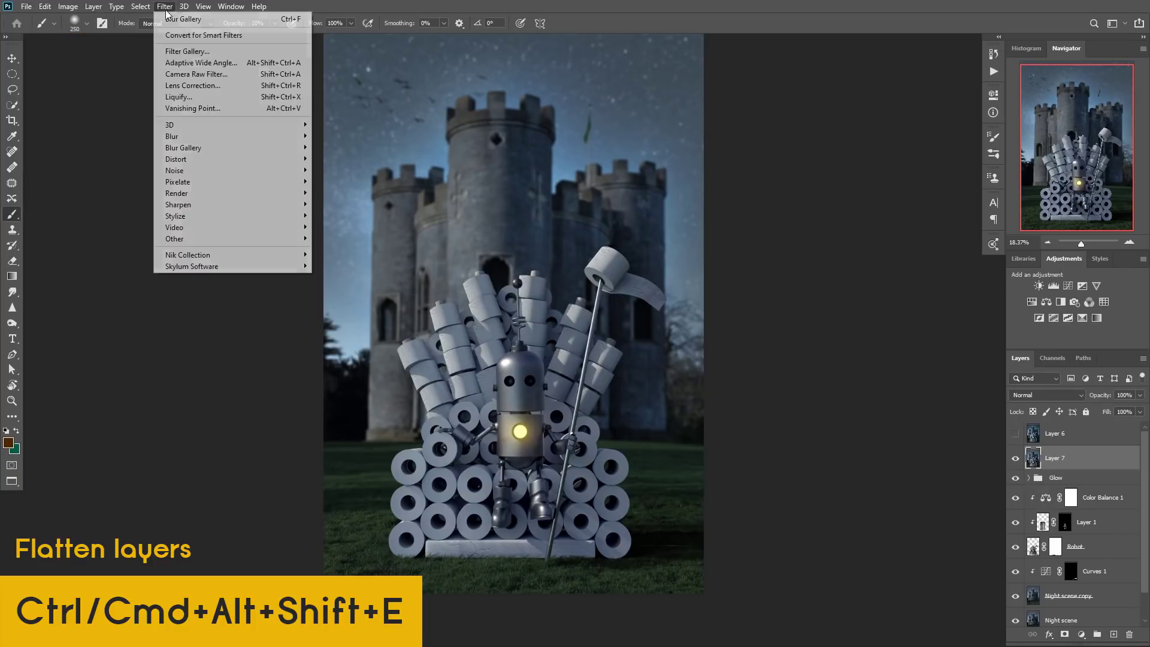
click(203, 75)
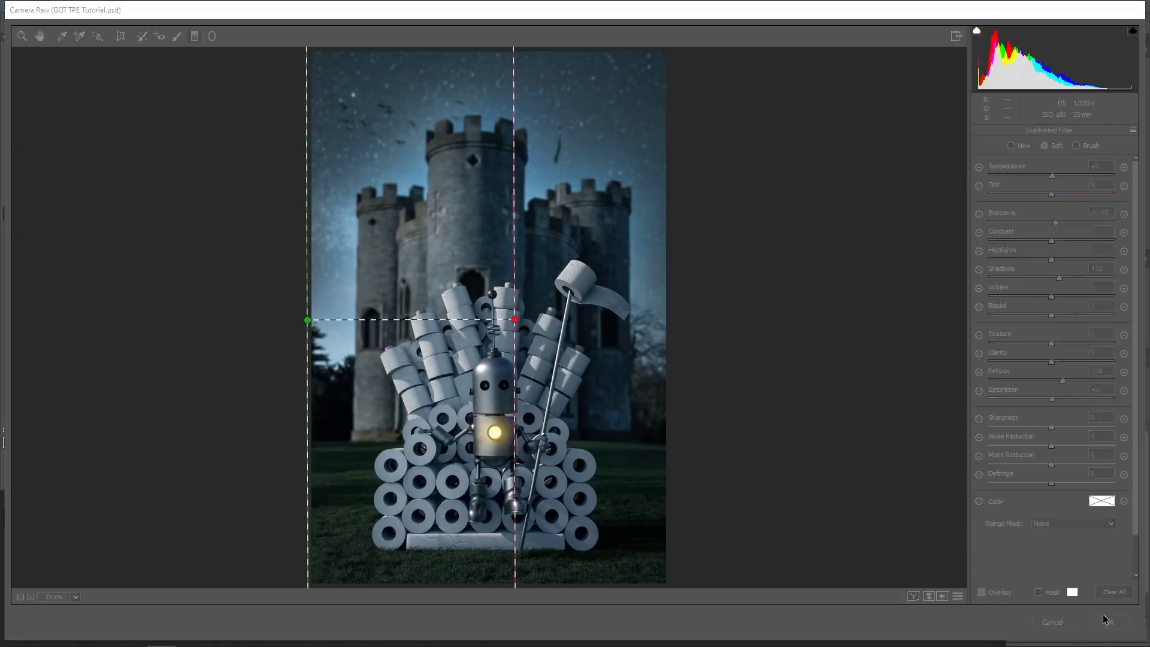
click(1108, 621)
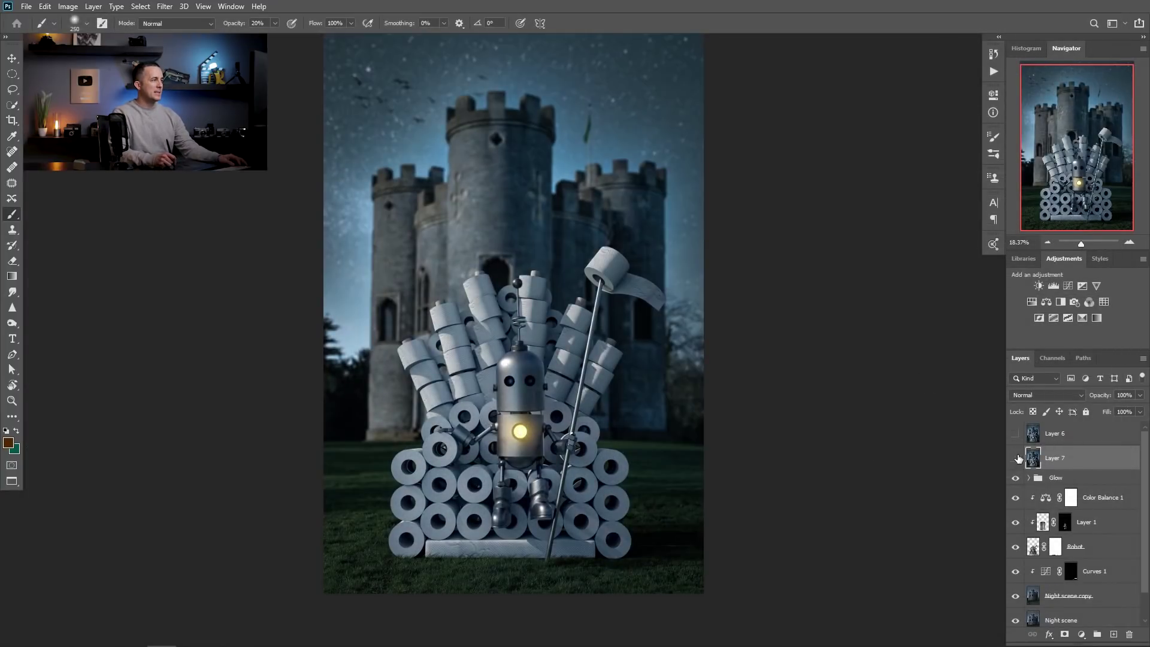
click(1016, 459)
click(1015, 458)
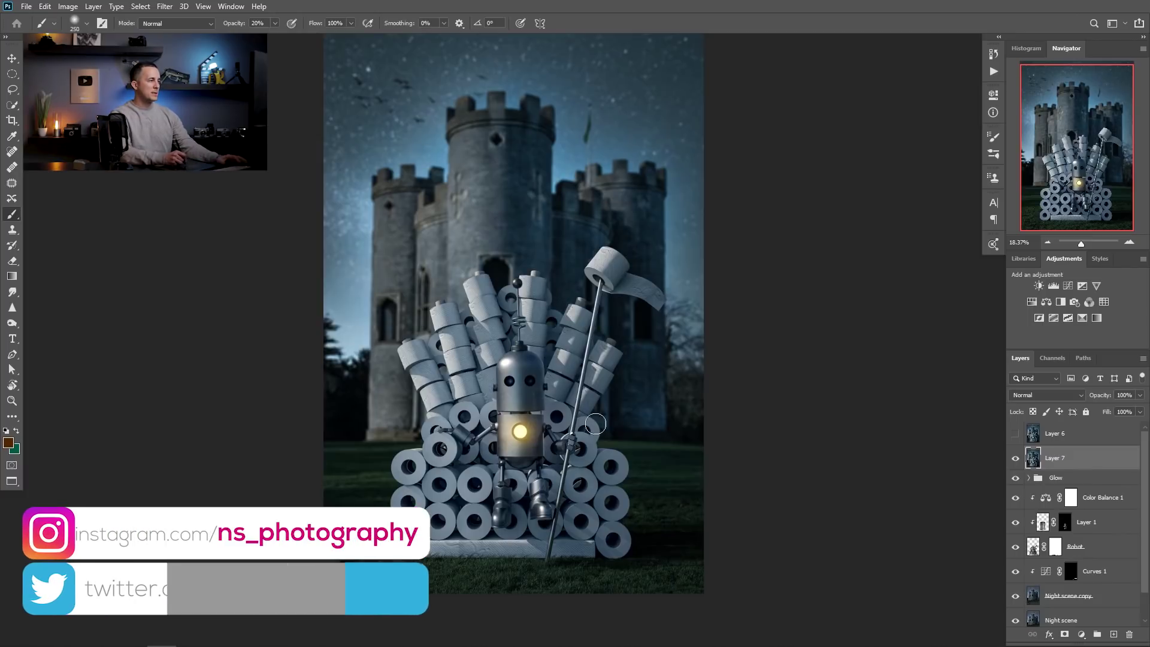
scroll(556, 431, down, 2)
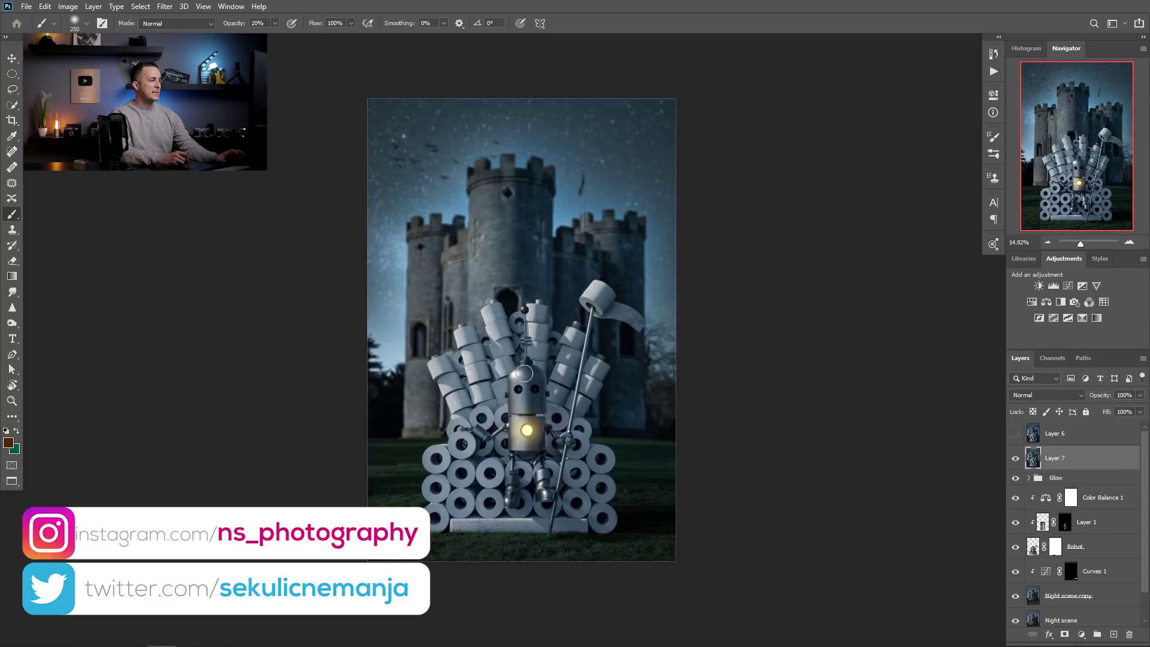